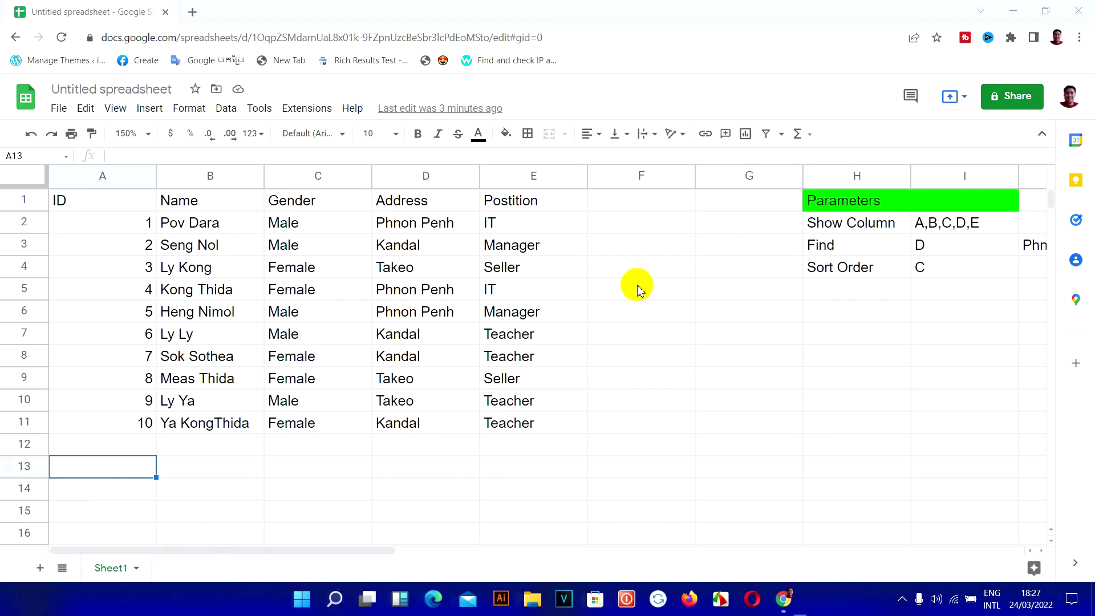
- Launch a blank Notepad window from the Run box over the employee table
key("super+r")
type("notepad")
key("Return")
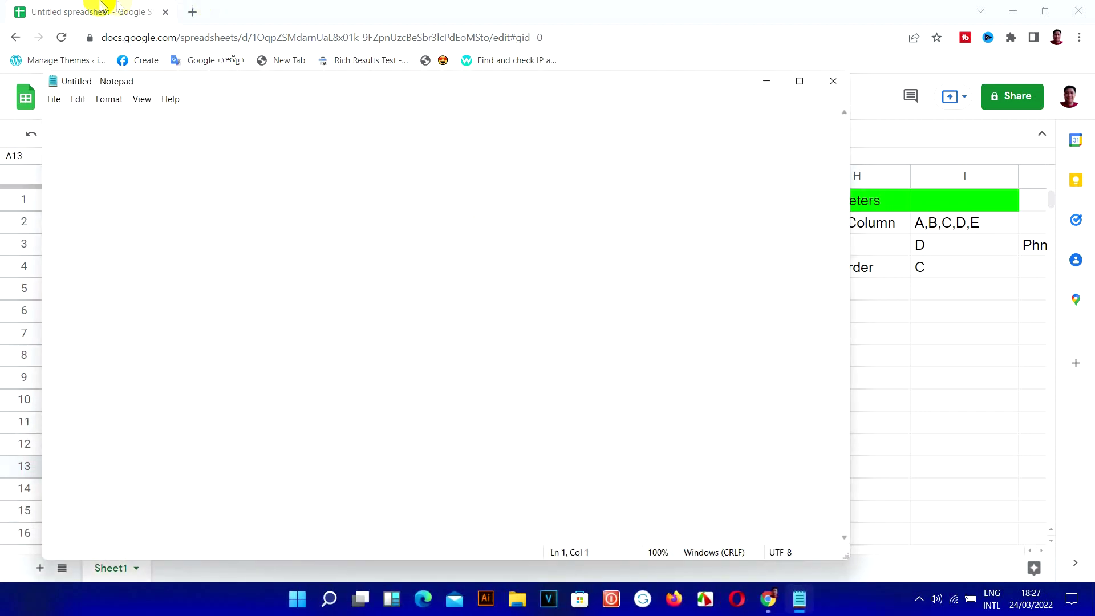
- Move Notepad lower, type reanits.com, then close it without saving
mouse_move(262, 90)
left_mouse_down()
mouse_move(403, 158)
mouse_move(490, 251)
left_mouse_up()
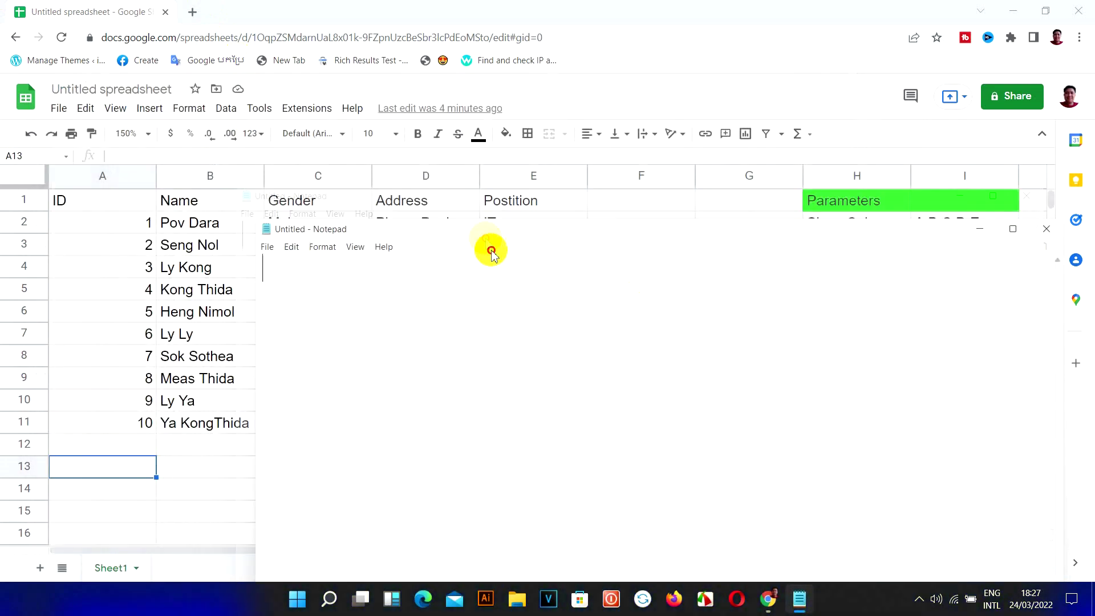
type("reanits.com")
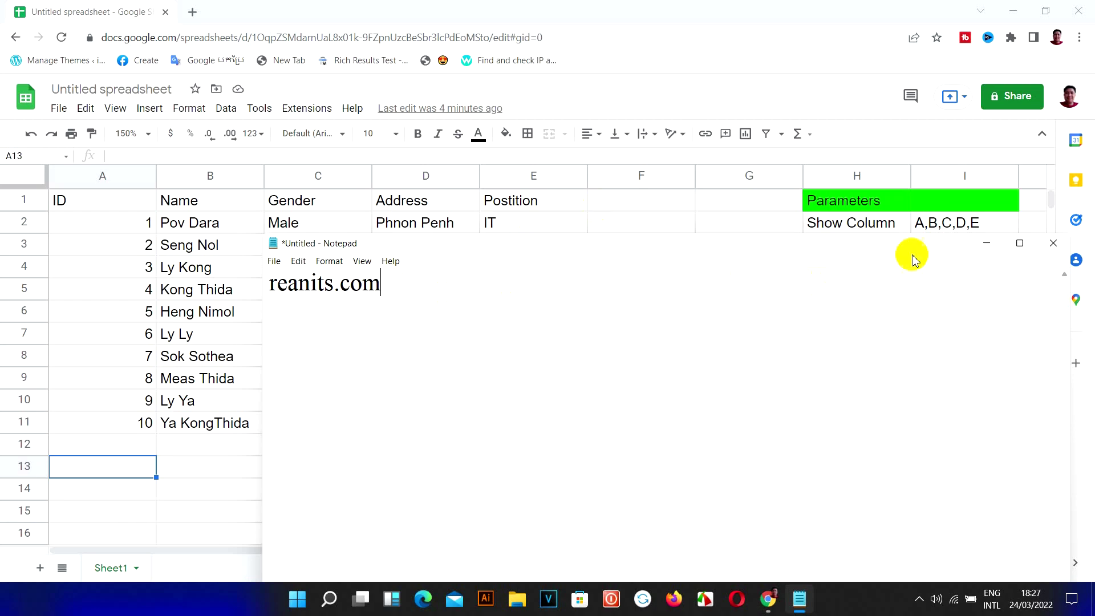
left_click(1050, 251)
left_click(566, 302)
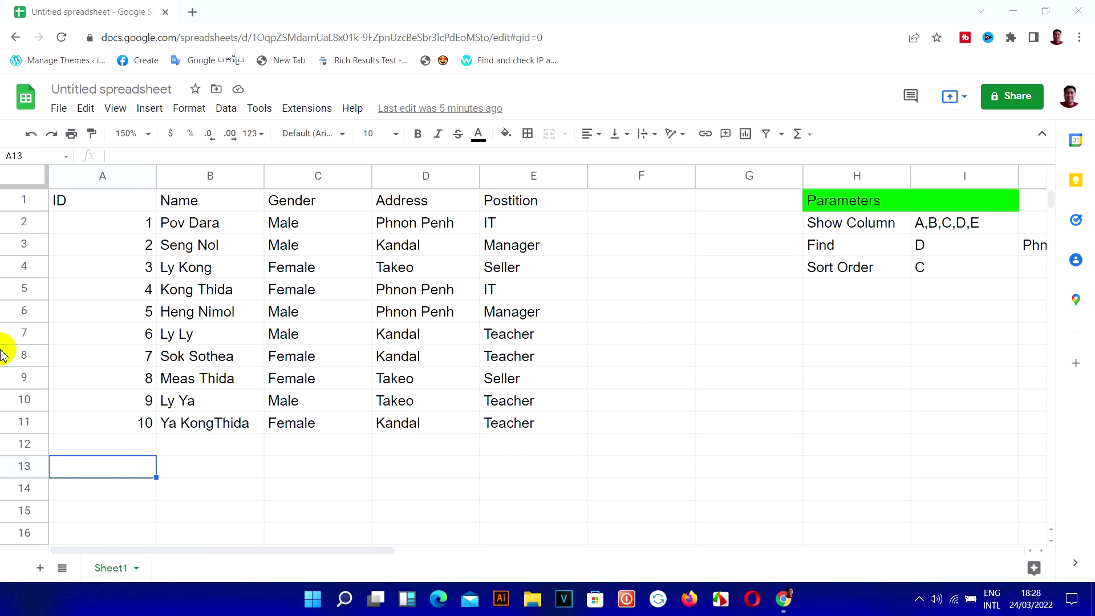
- Begin =QUERY( in A13 with A1:E11 as the data range, followed by a comma
double_click(101, 469)
type("=Q")
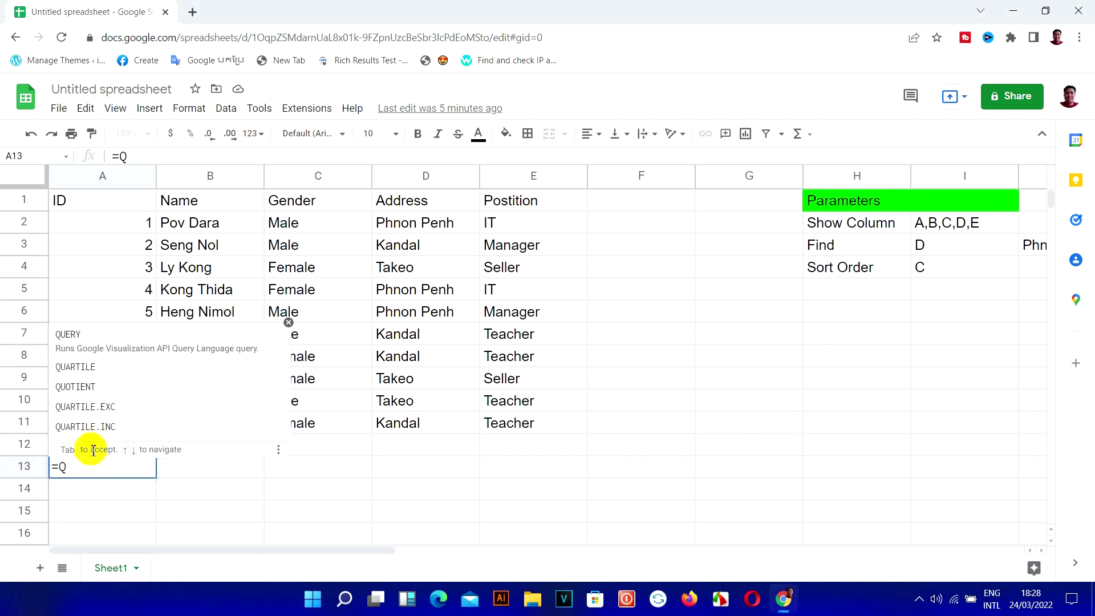
left_click(94, 337)
left_click(89, 339)
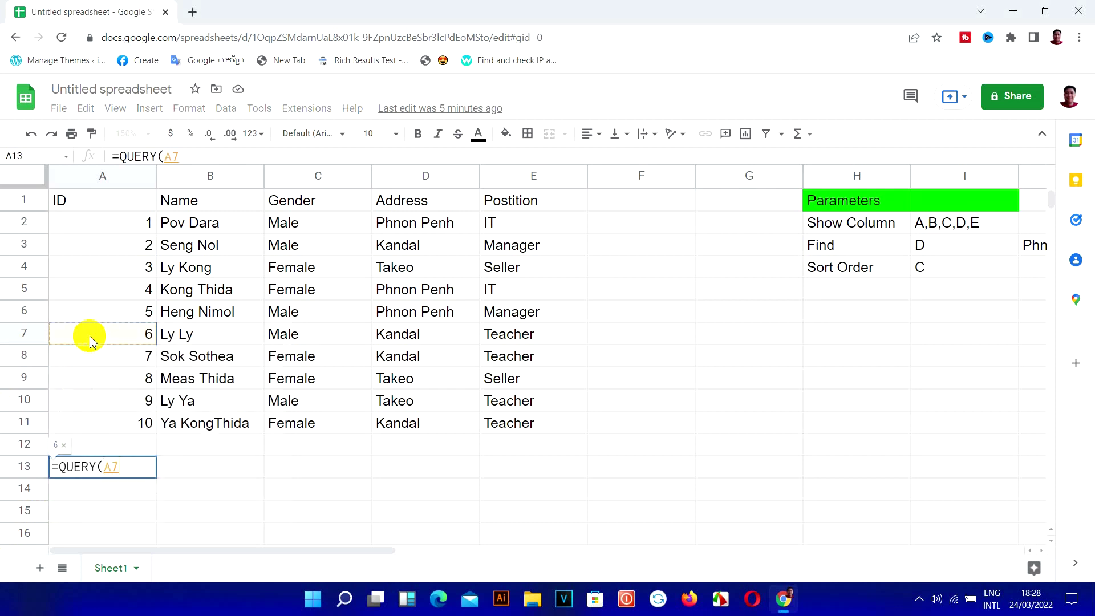
left_click(125, 469)
key("BackSpace")
key("BackSpace")
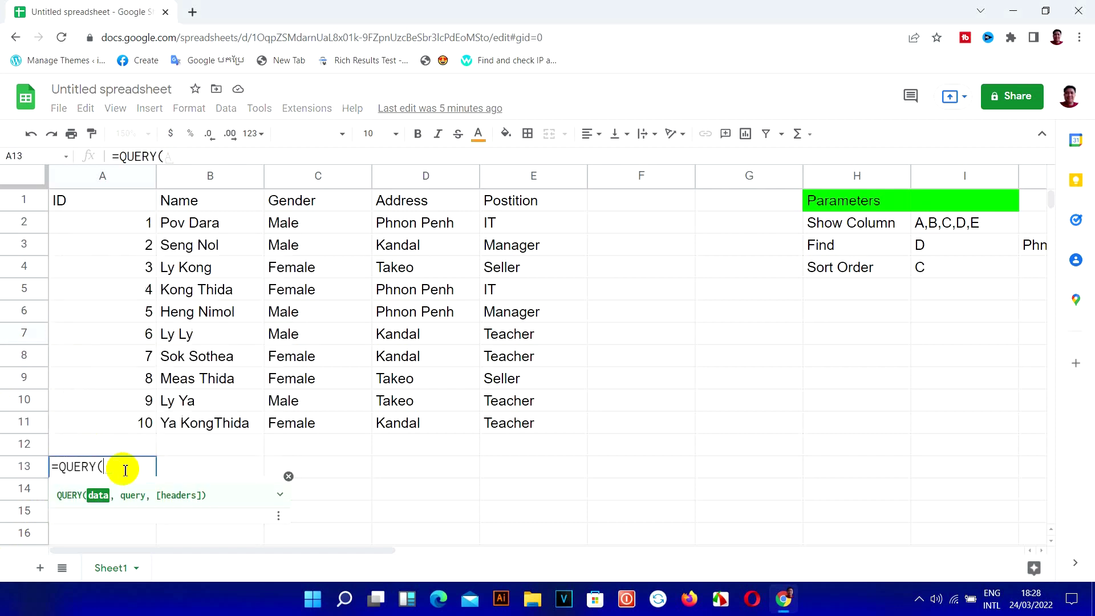
double_click(96, 495)
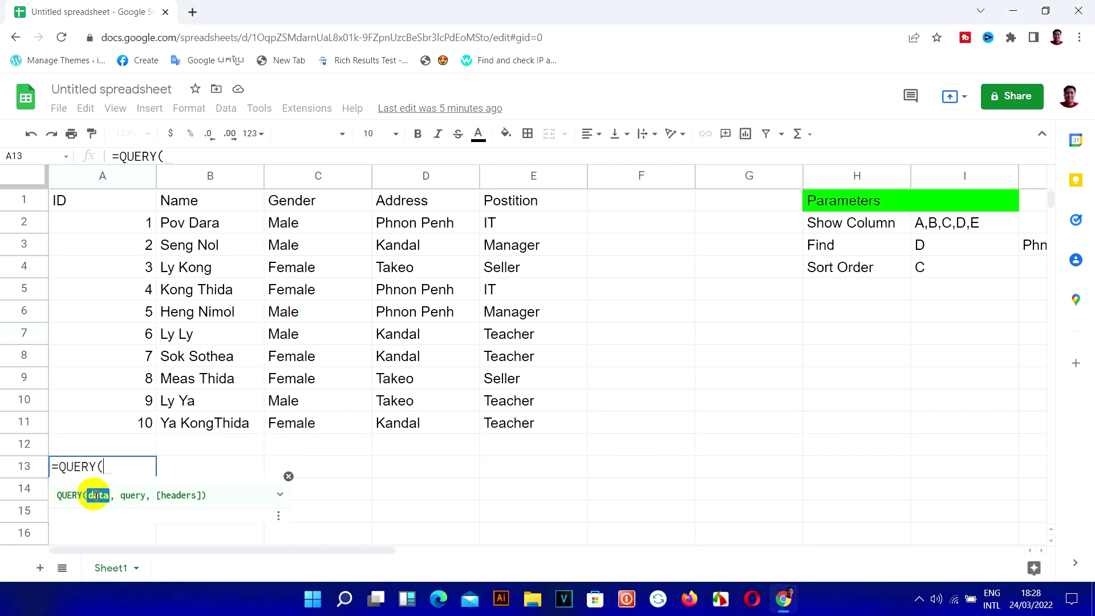
left_click(42, 514)
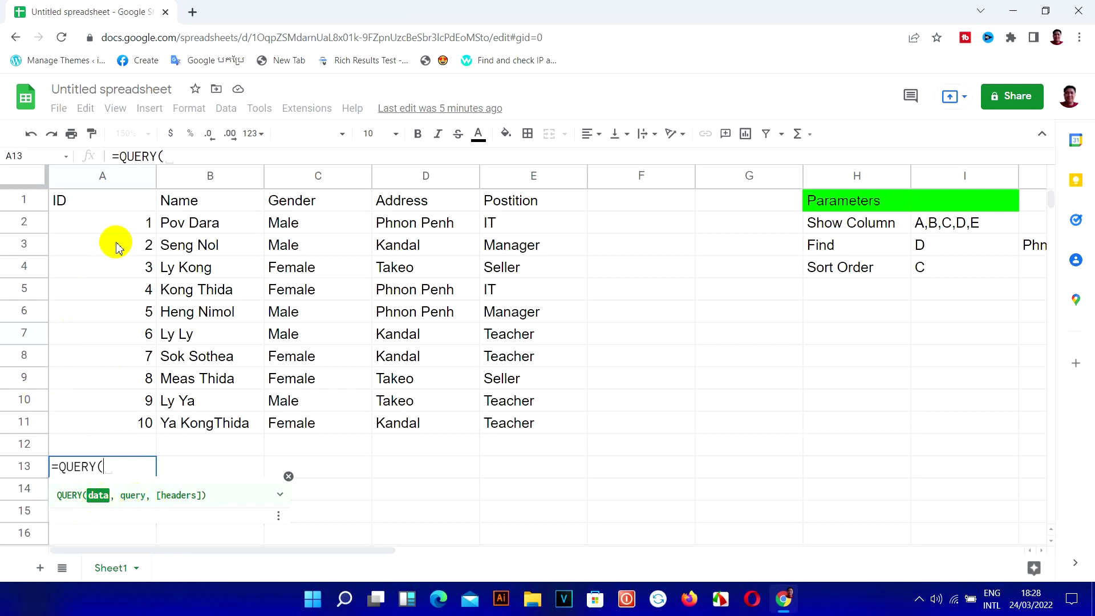
left_click_drag(118, 197, 423, 322)
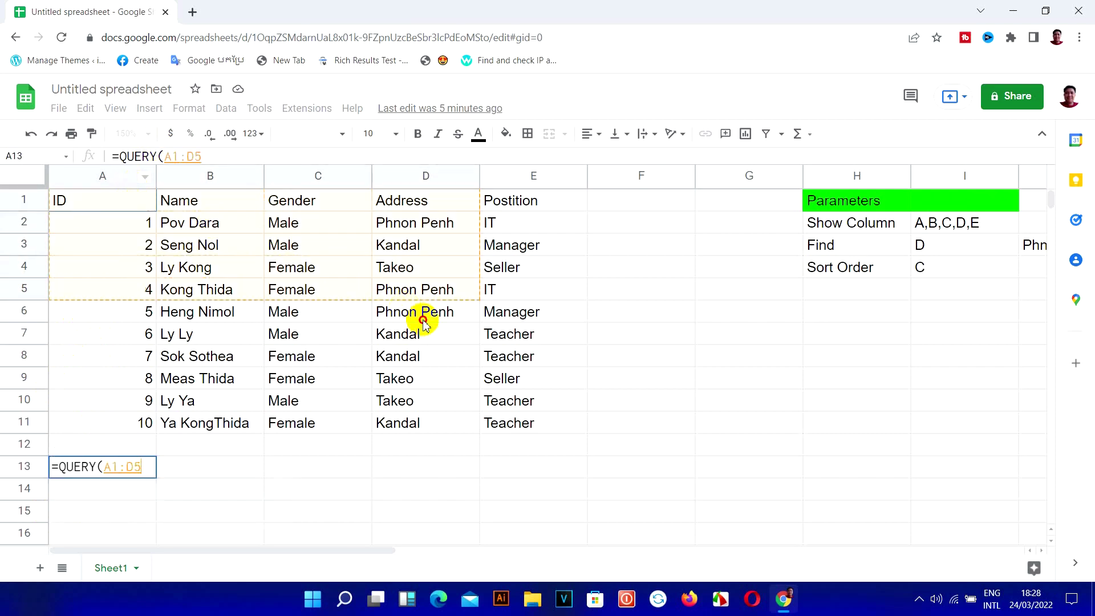
left_click_drag(423, 323, 507, 422)
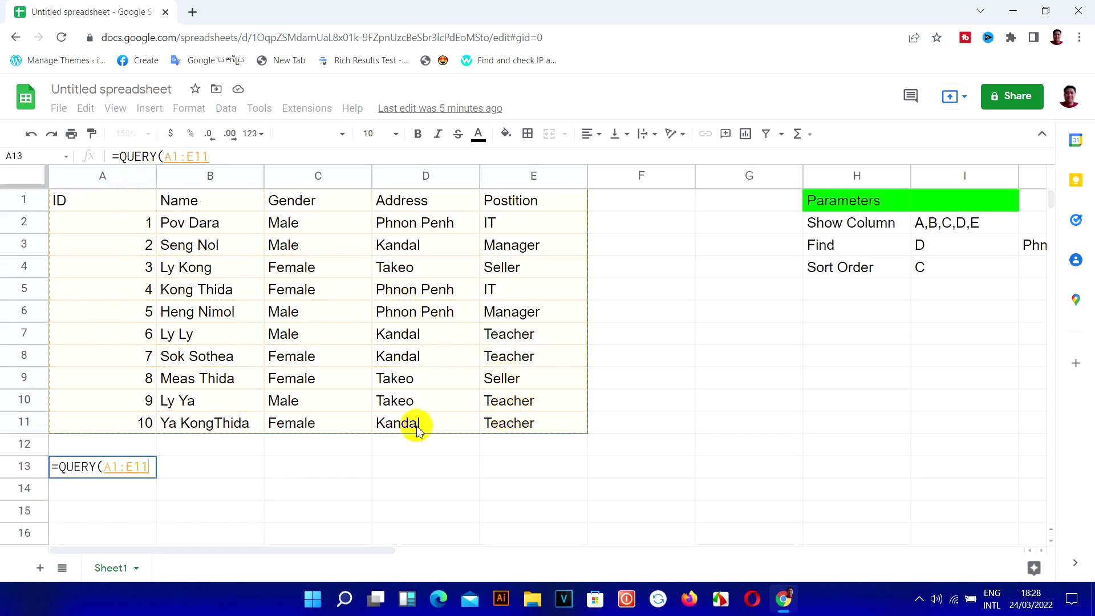
type(",")
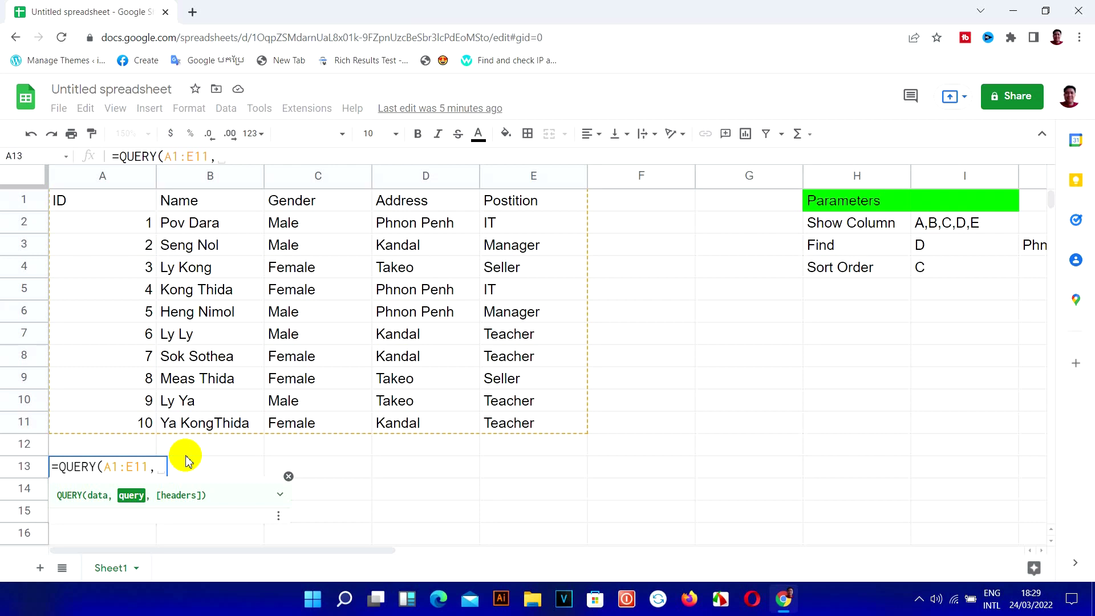
- Complete A13 as =QUERY(A1:E11,"Select A,B,C,D,E") and commit it
type("\"")
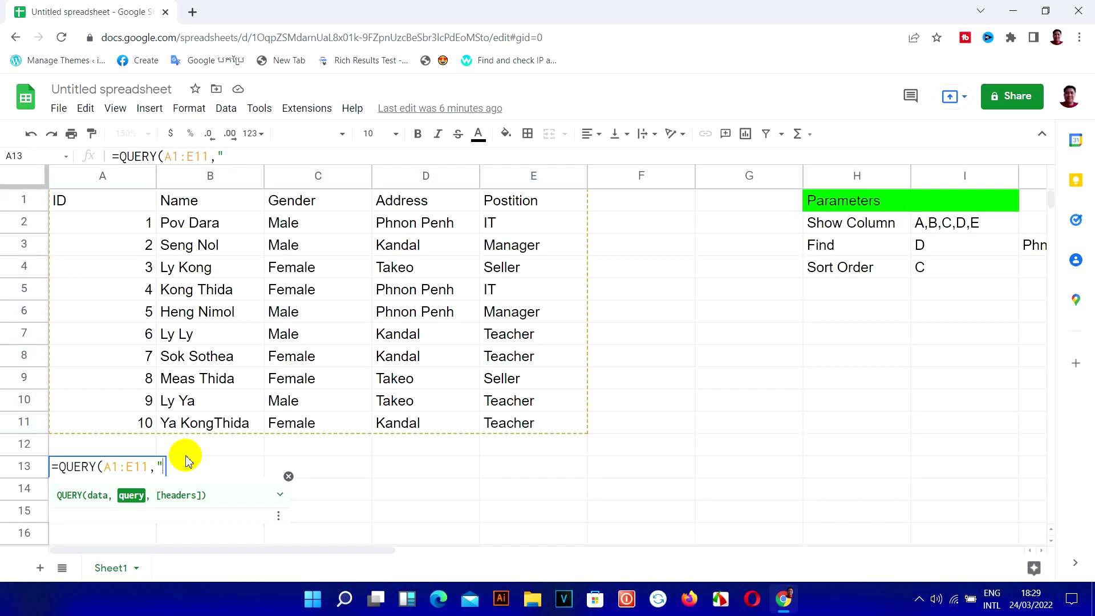
type("Select")
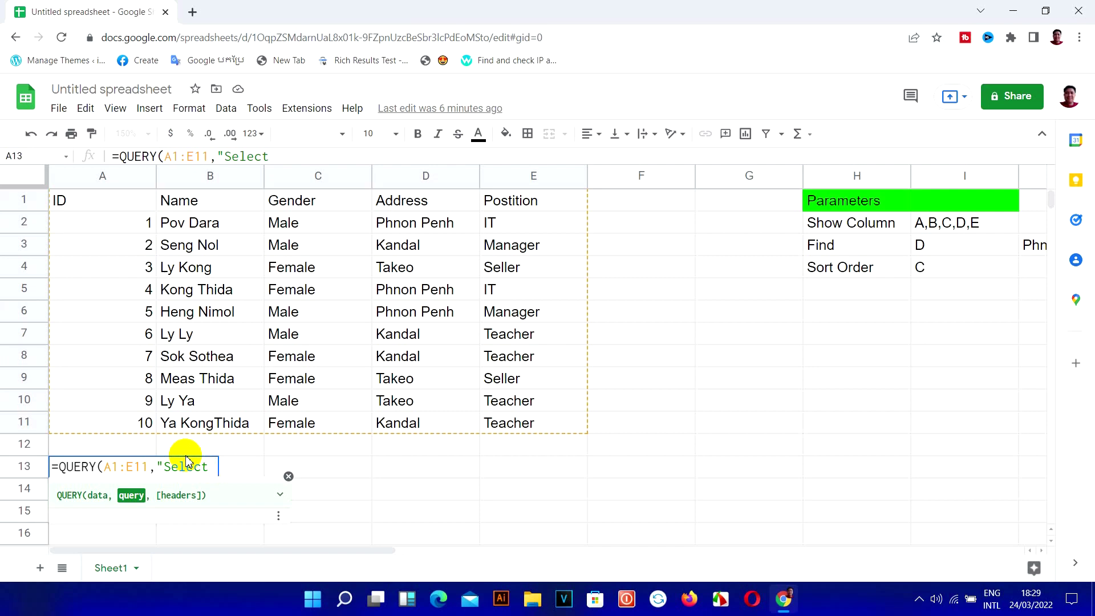
type("A,B,C,D,E")
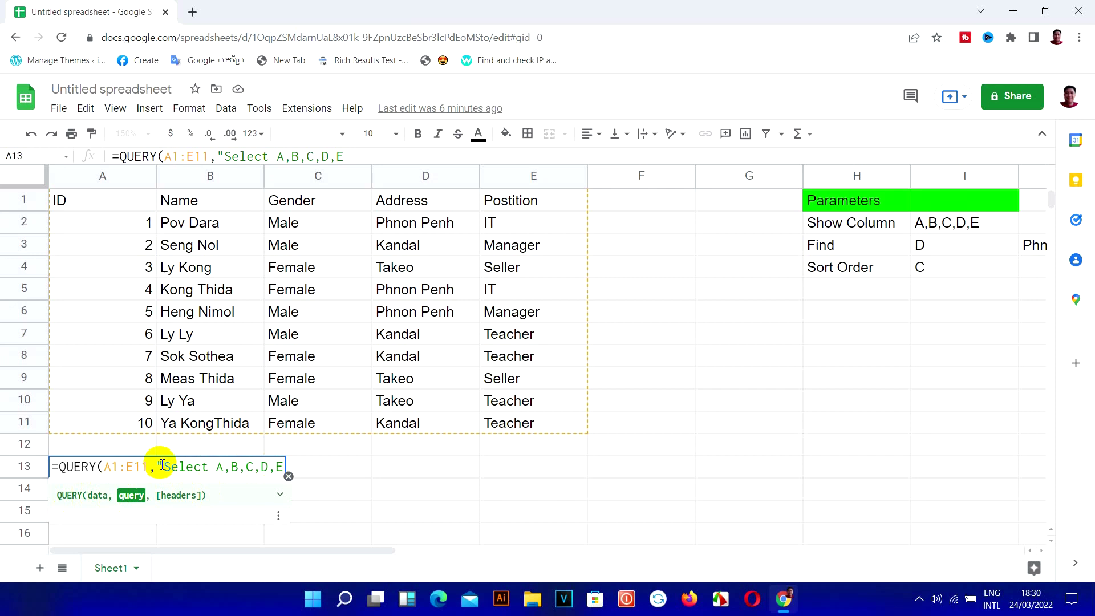
type(")")
type("\"")
key("Right")
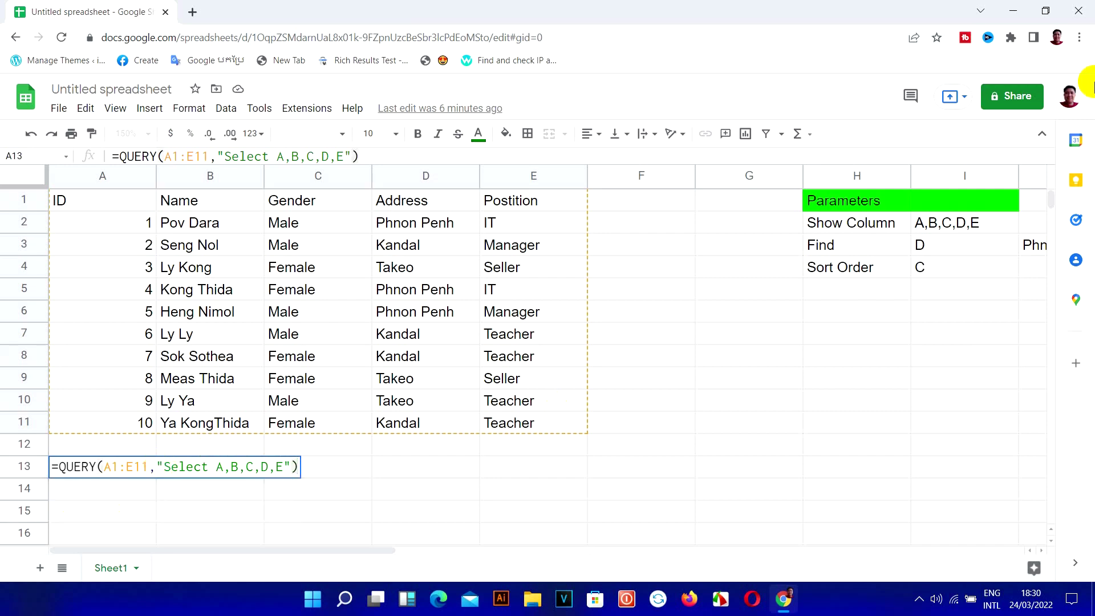
key("Return")
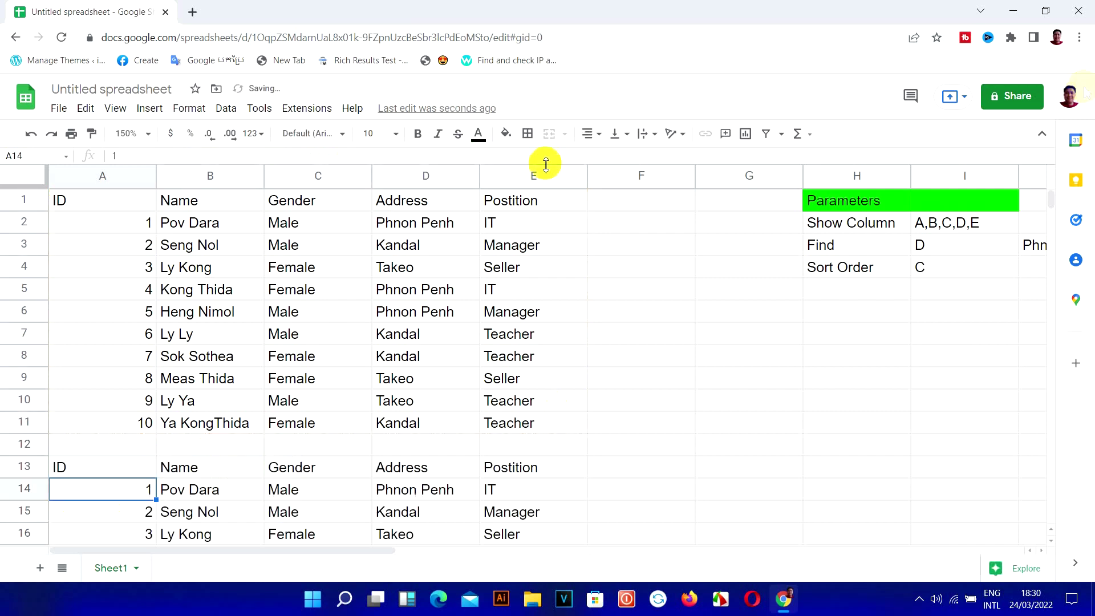
- Add where E='Teacher' to the A13 query string so only Teacher rows appear
left_click(108, 465)
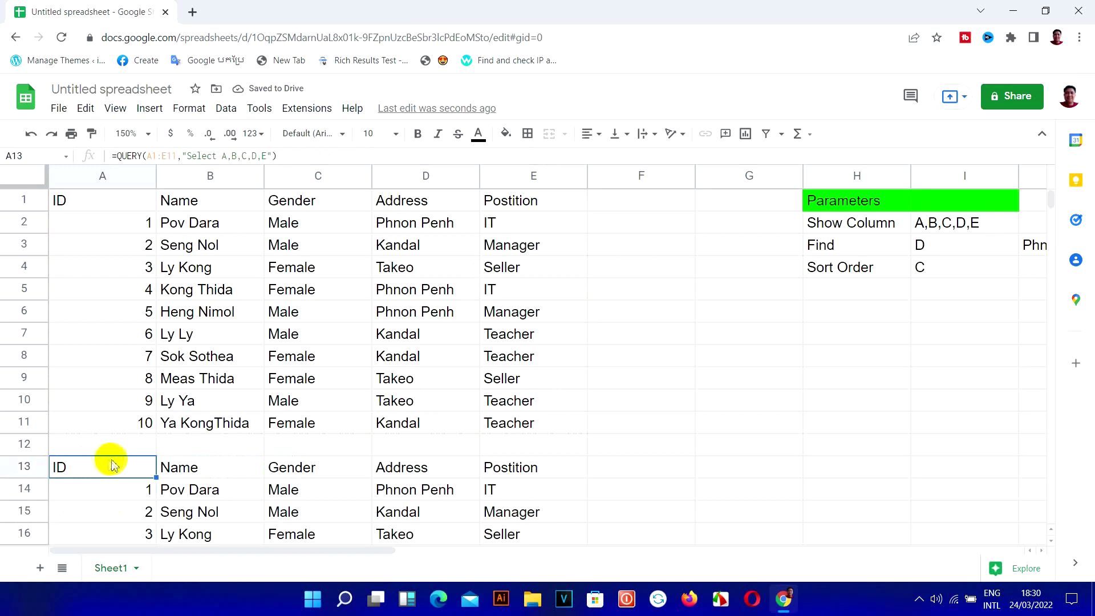
scroll(112, 465, "down", 3)
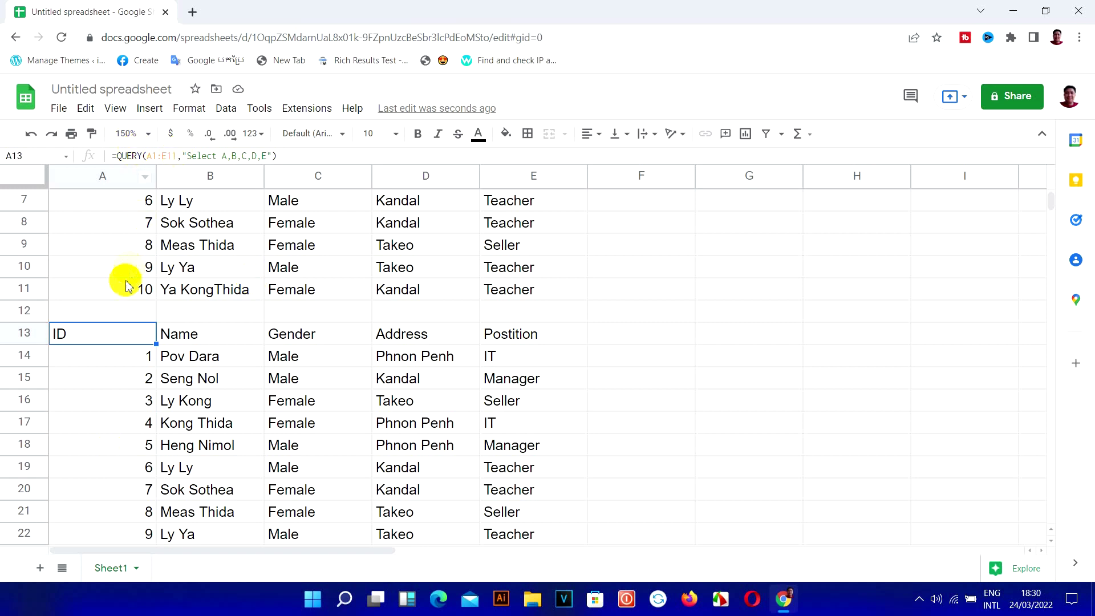
double_click(116, 334)
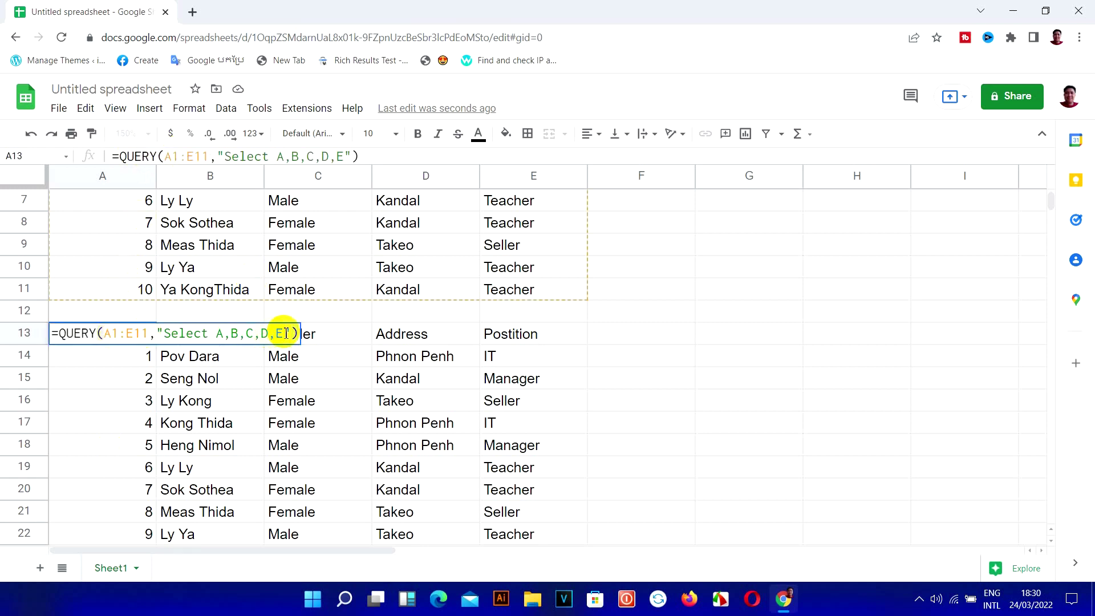
left_click(287, 334)
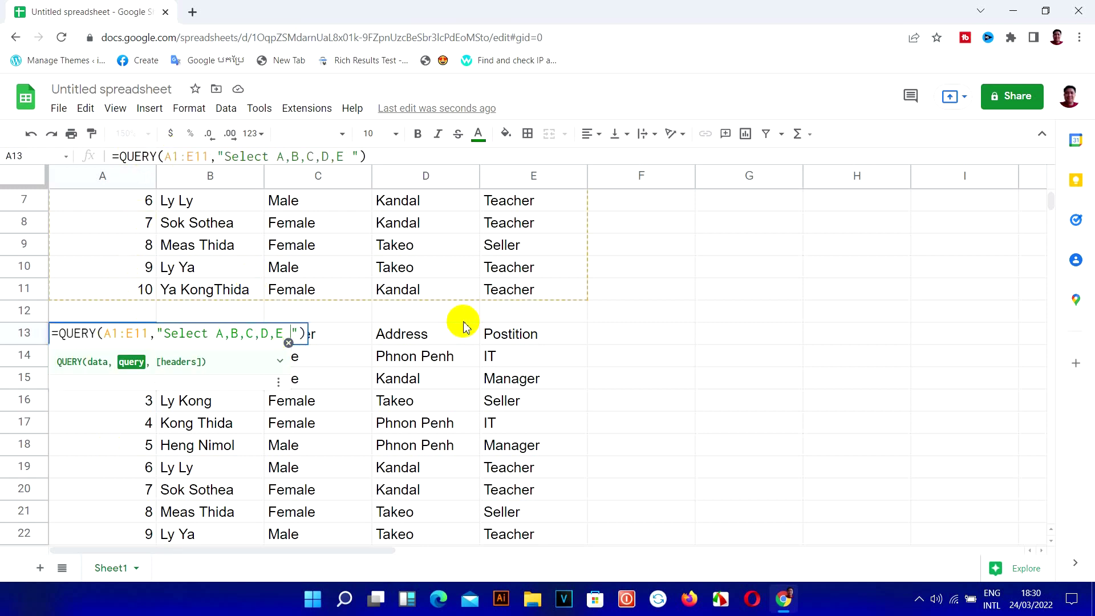
type("where")
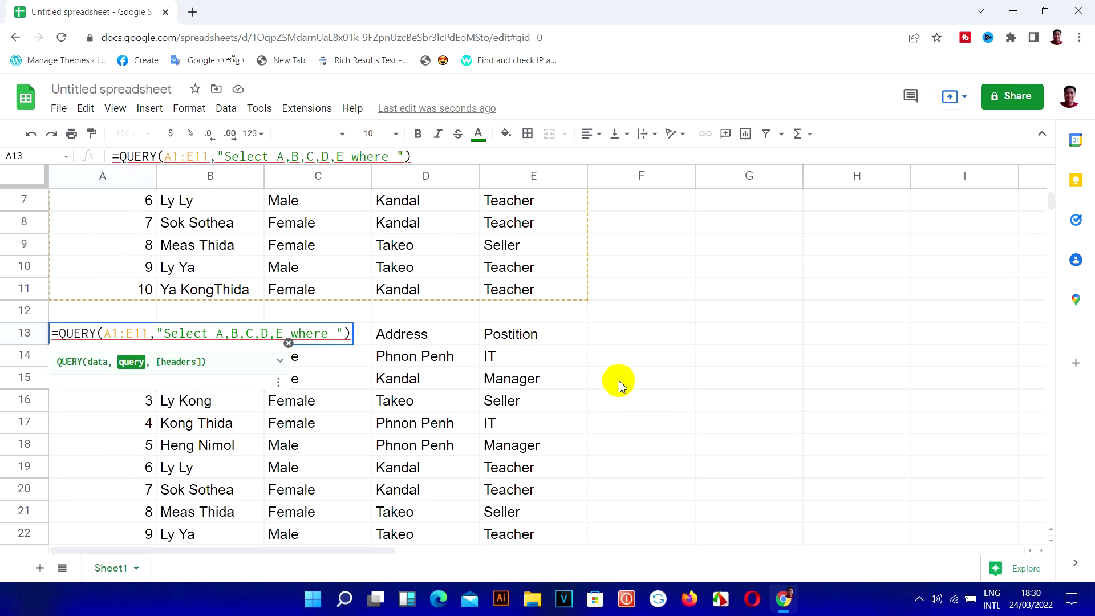
type("E")
type("=")
type("'Teacher'")
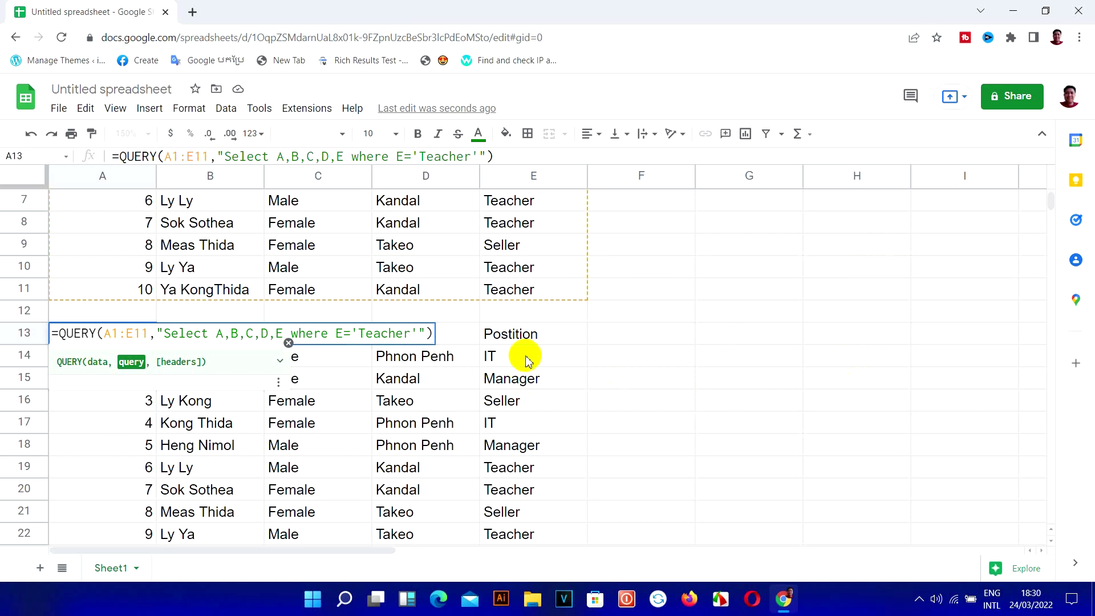
key("Return")
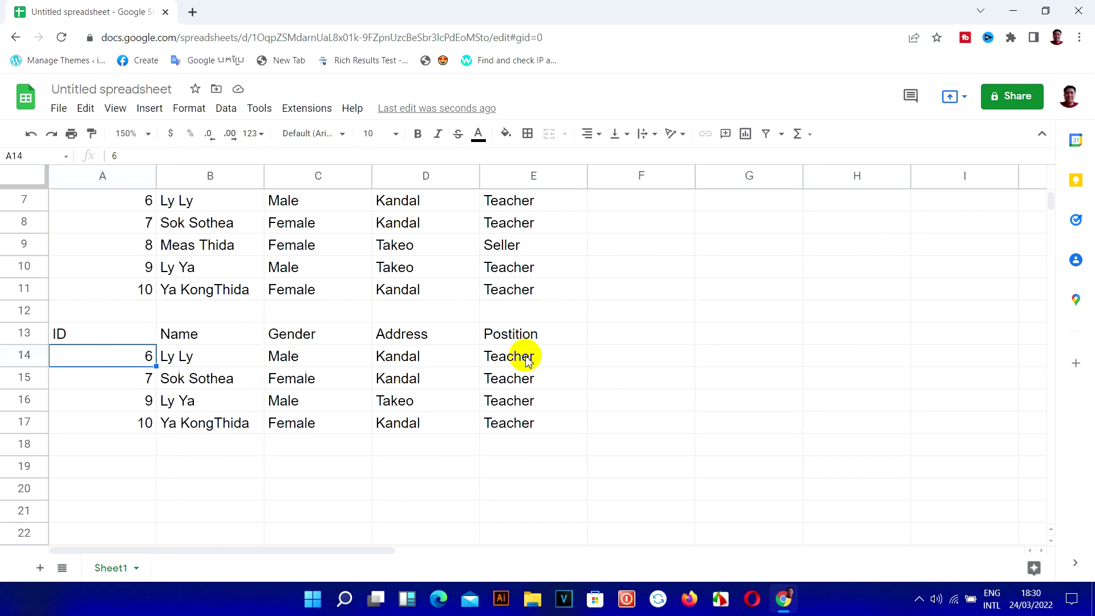
- Change the A13 condition from E='Teacher' to D='Kandal' and commit it
left_click(114, 334)
key("Return")
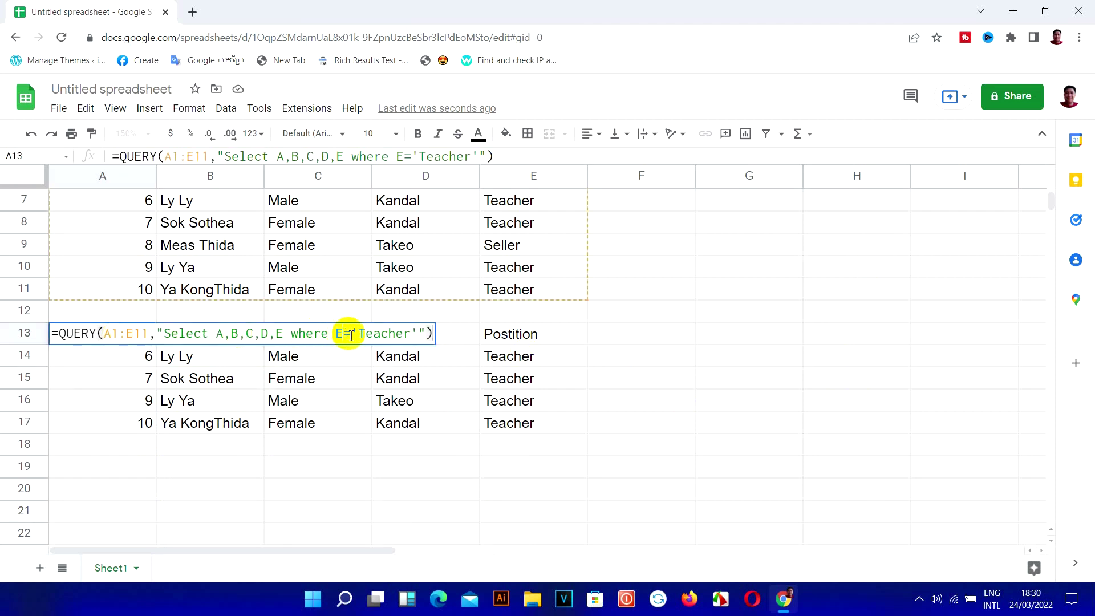
left_click(343, 334)
key("BackSpace")
type("D")
left_click(412, 335)
key("BackSpace")
key("BackSpace")
key("BackSpace")
key("BackSpace")
key("BackSpace")
key("BackSpace")
key("BackSpace")
type("Kandal")
key("Return")
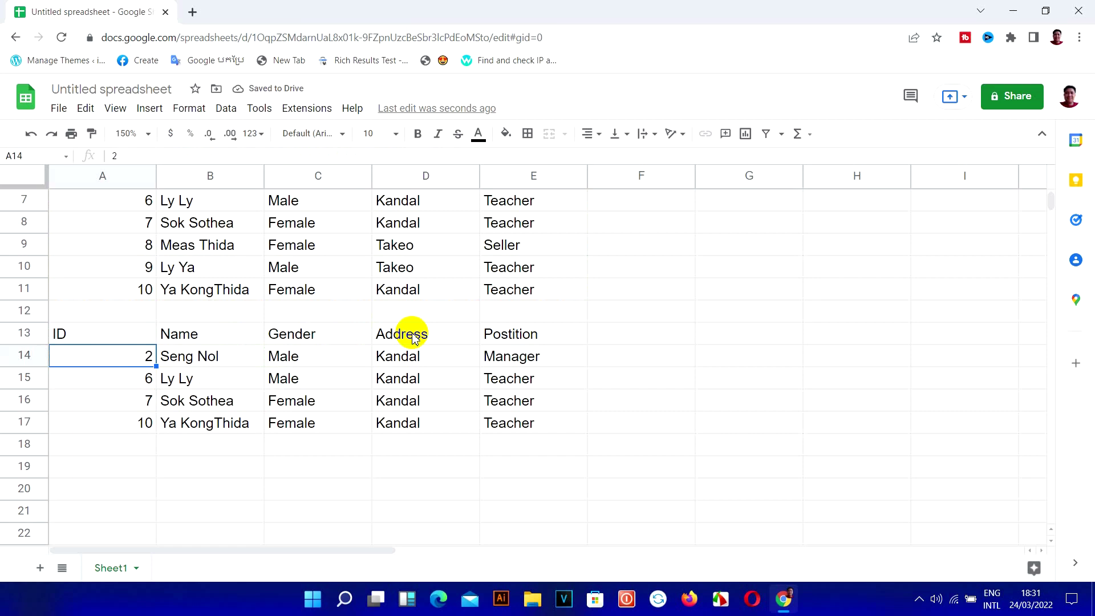
- Reopen the A13 formula and start deleting the Kandal condition
left_click(121, 341)
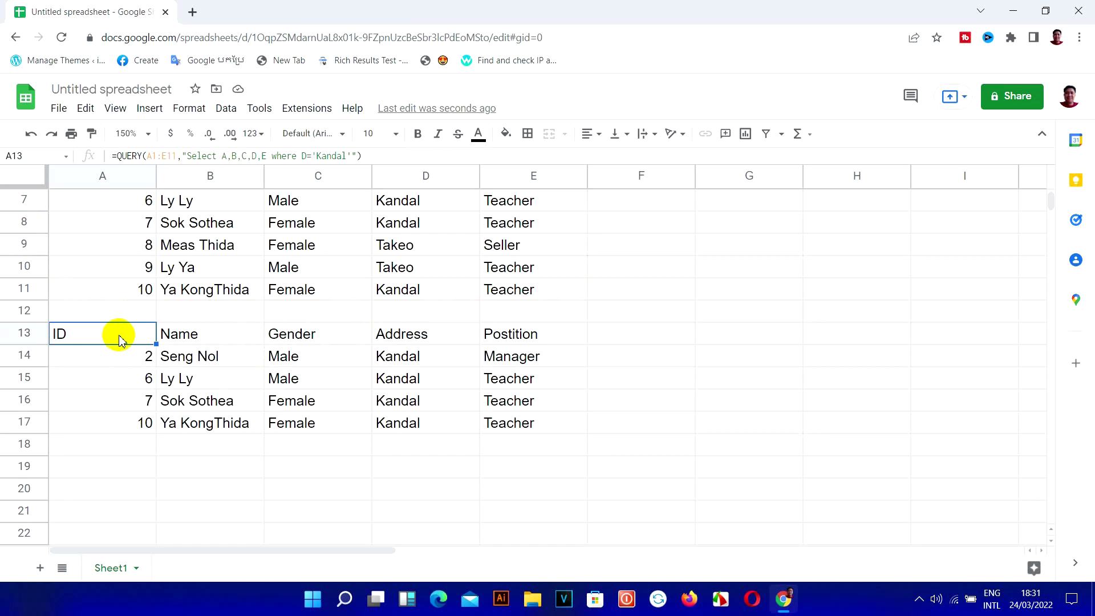
double_click(121, 340)
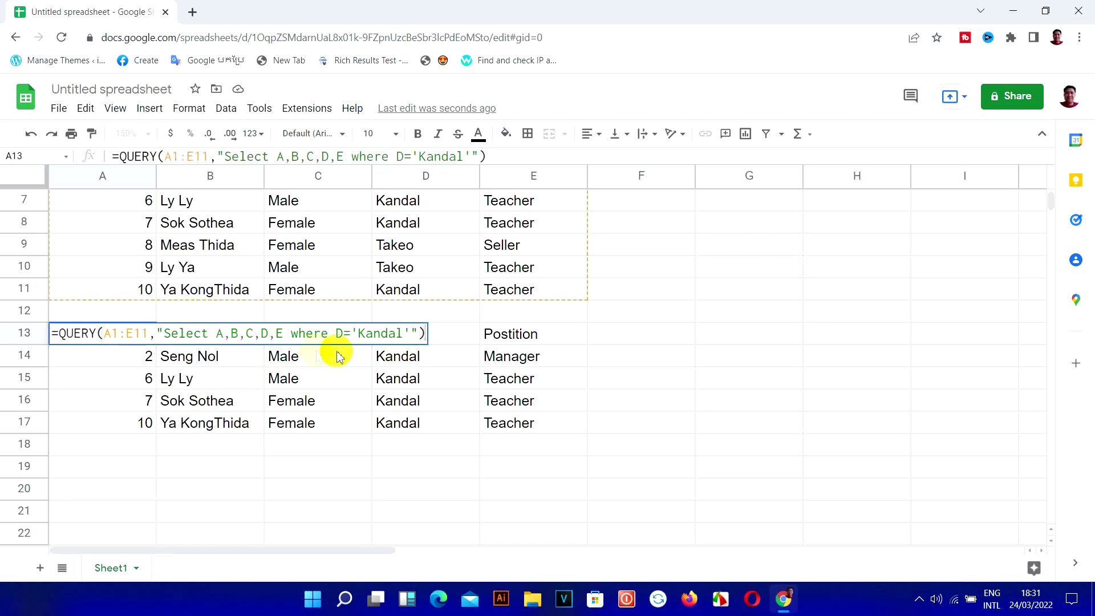
left_click(411, 334)
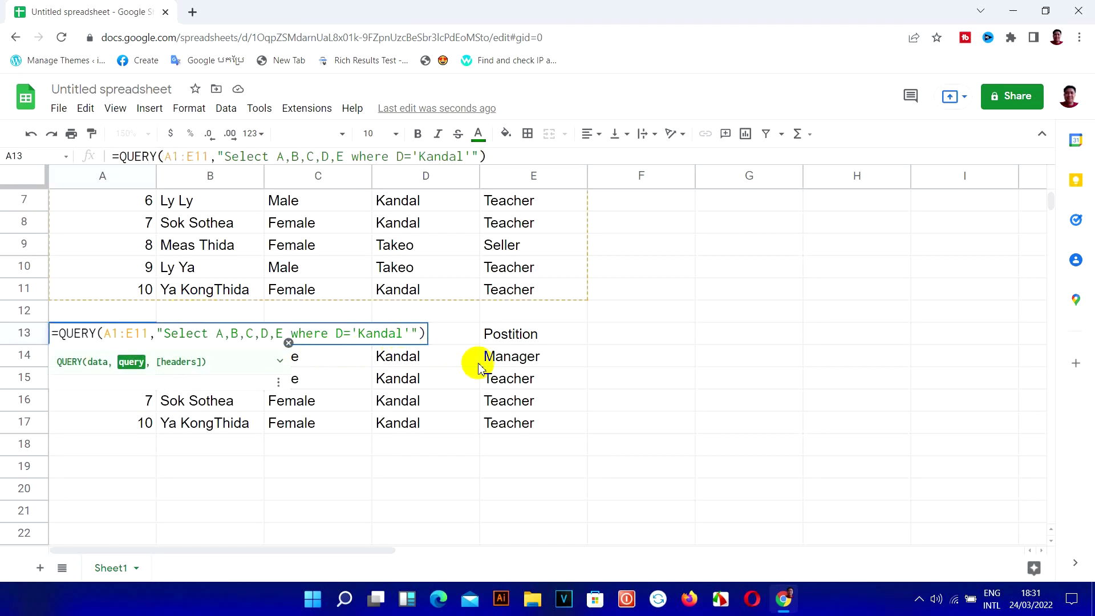
key("BackSpace")
key("BackSpace")
key("BackSpace")
key("BackSpace")
key("BackSpace")
key("BackSpace")
key("BackSpace")
- Replace the where clause with order by C so A13 sorts all employees by gender
key("BackSpace")
key("BackSpace")
key("BackSpace")
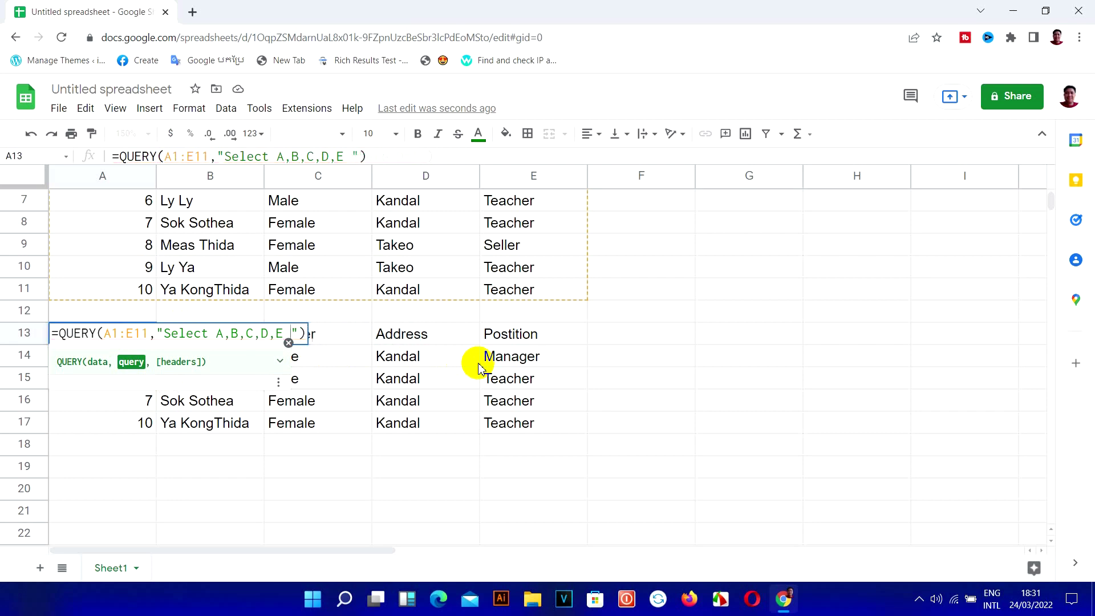
type("orb")
key("BackSpace")
type("der by C")
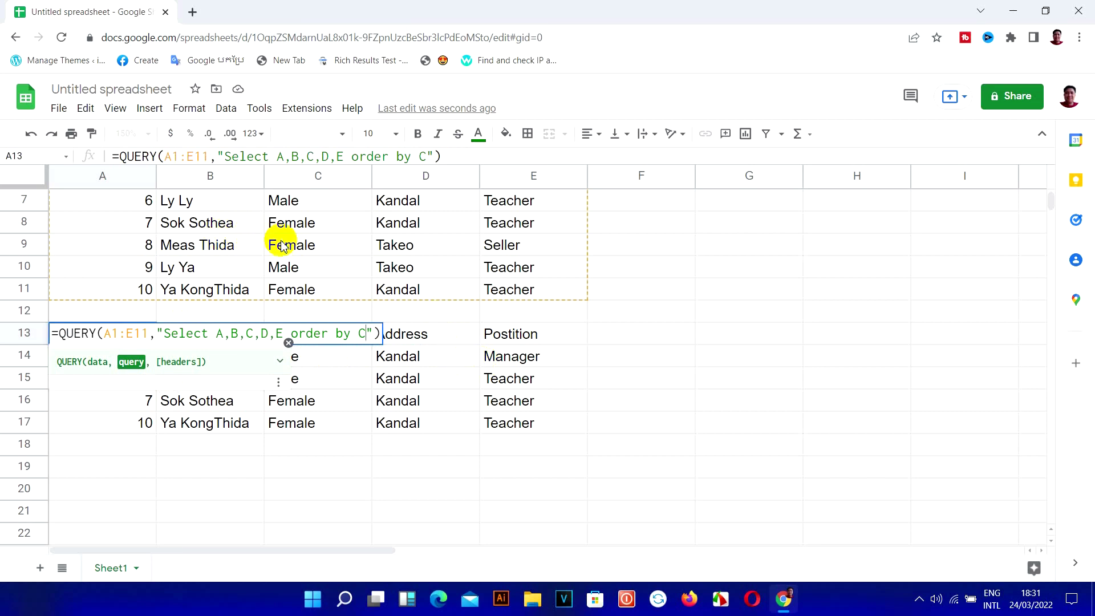
key("Return")
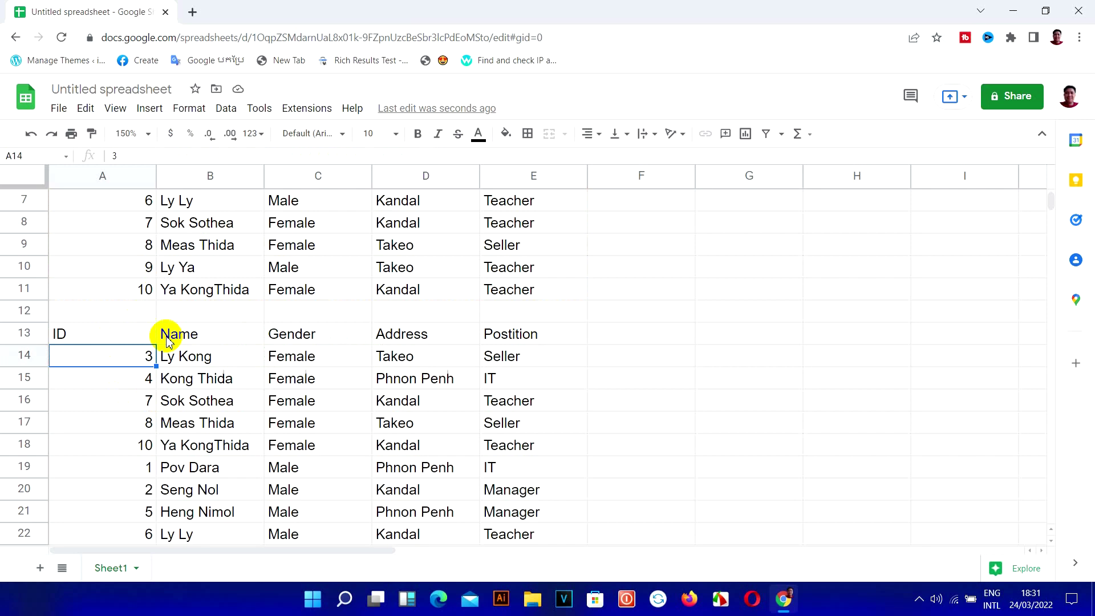
left_click(105, 338)
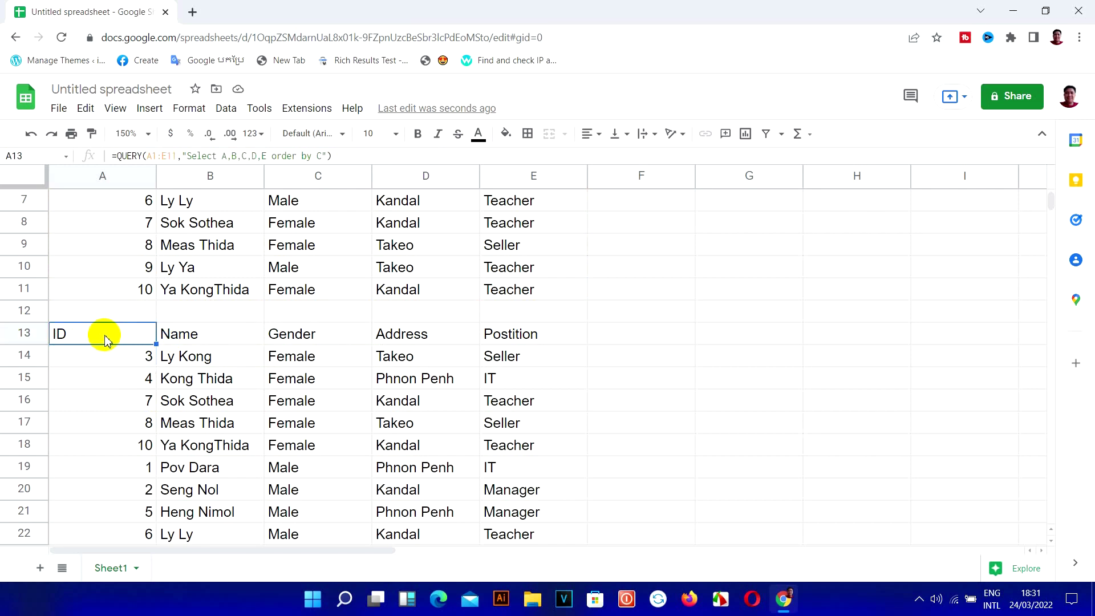
double_click(106, 337)
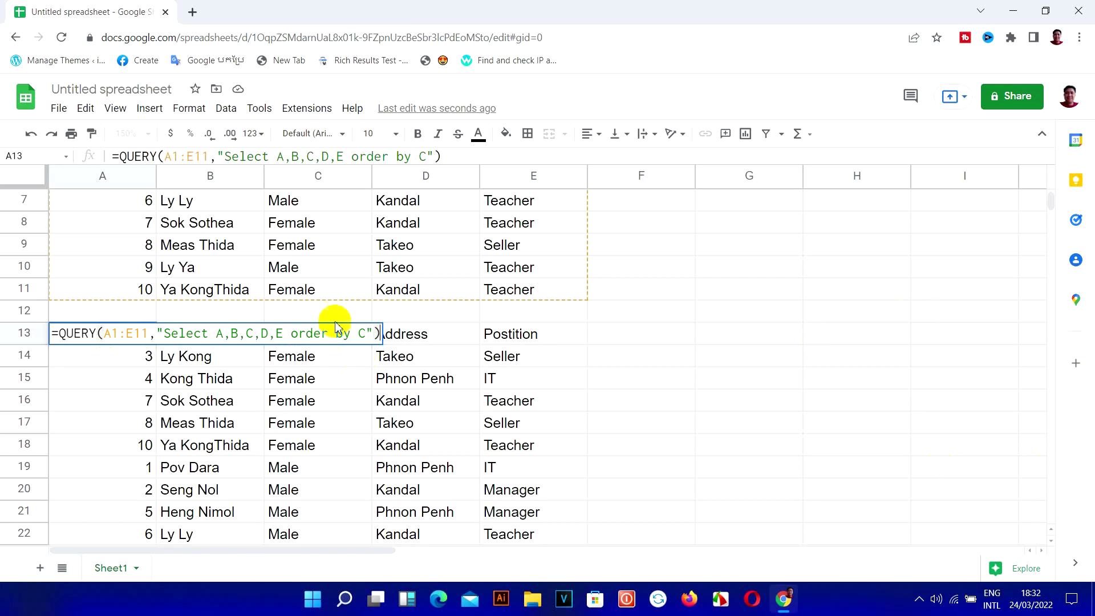
left_click(284, 336)
key("BackSpace")
key("BackSpace")
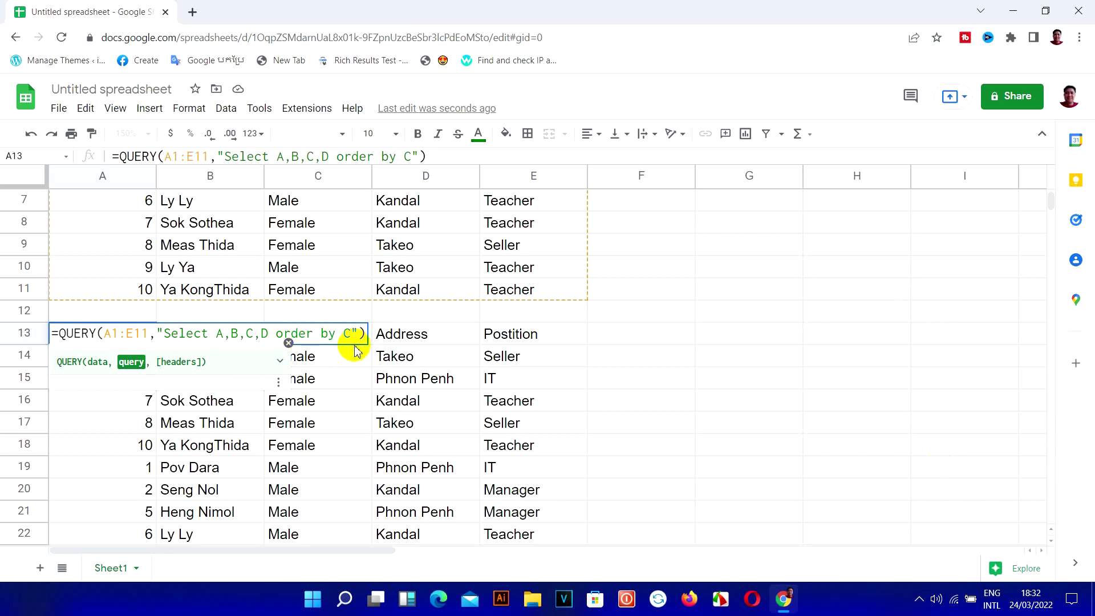
key("Escape")
scroll(729, 271, "up", 2)
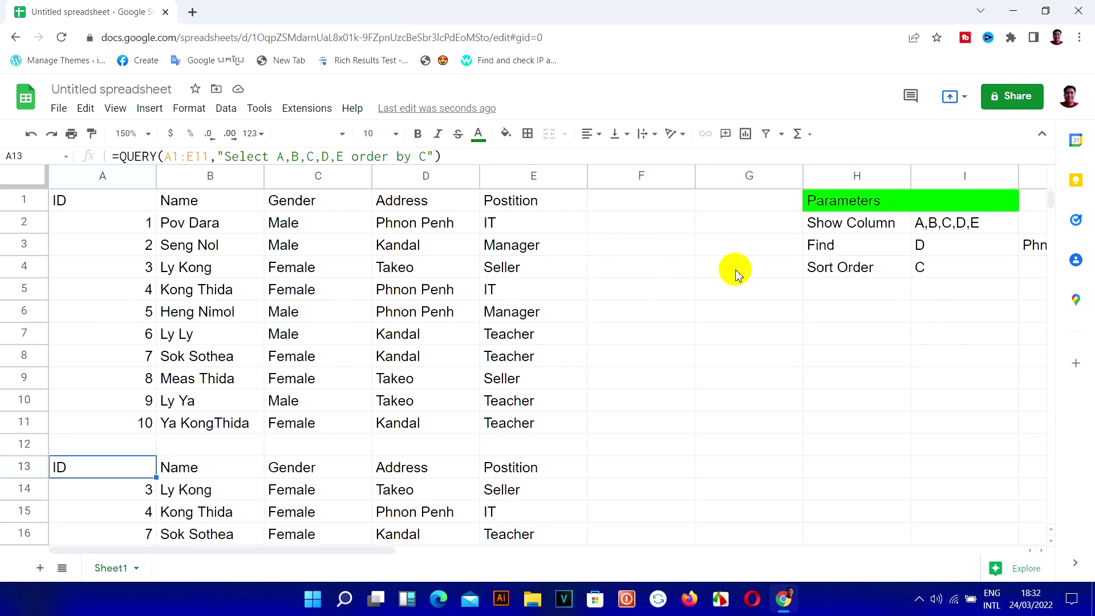
left_click(936, 226)
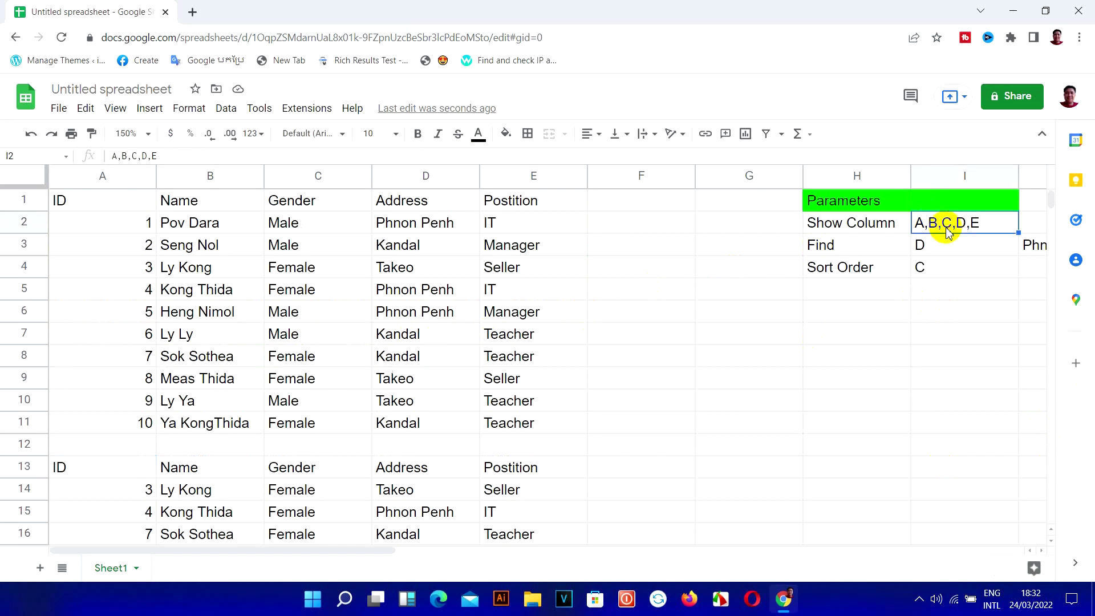
- Enter A,B,C,D in the Show Column cell I2 and reopen the A13 formula
type("A,B,C,D")
key("Return")
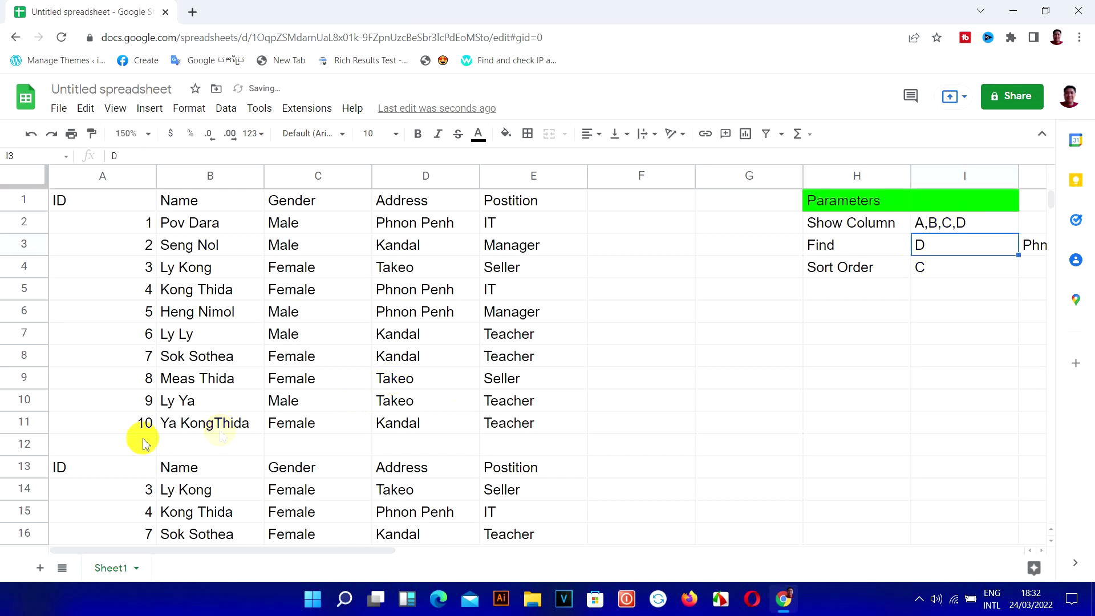
left_click(114, 468)
double_click(116, 470)
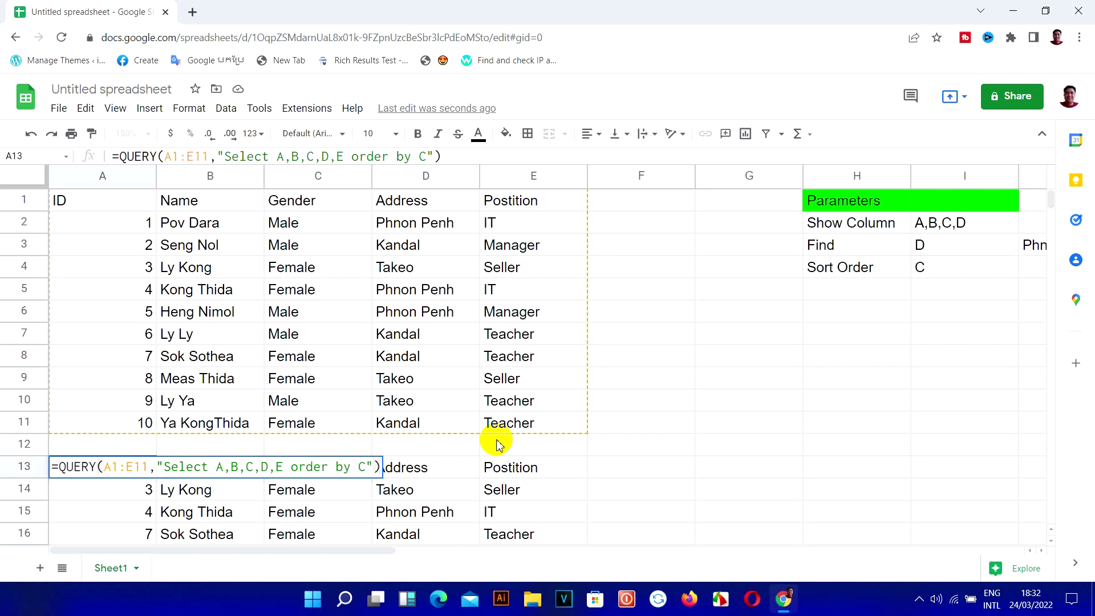
- Replace A13's hard-coded columns with "Select "&I2&" so it reads the Show Column cell
key("BackSpace")
key("BackSpace")
key("BackSpace")
key("BackSpace")
key("BackSpace")
key("BackSpace")
key("BackSpace")
key("BackSpace")
key("BackSpace")
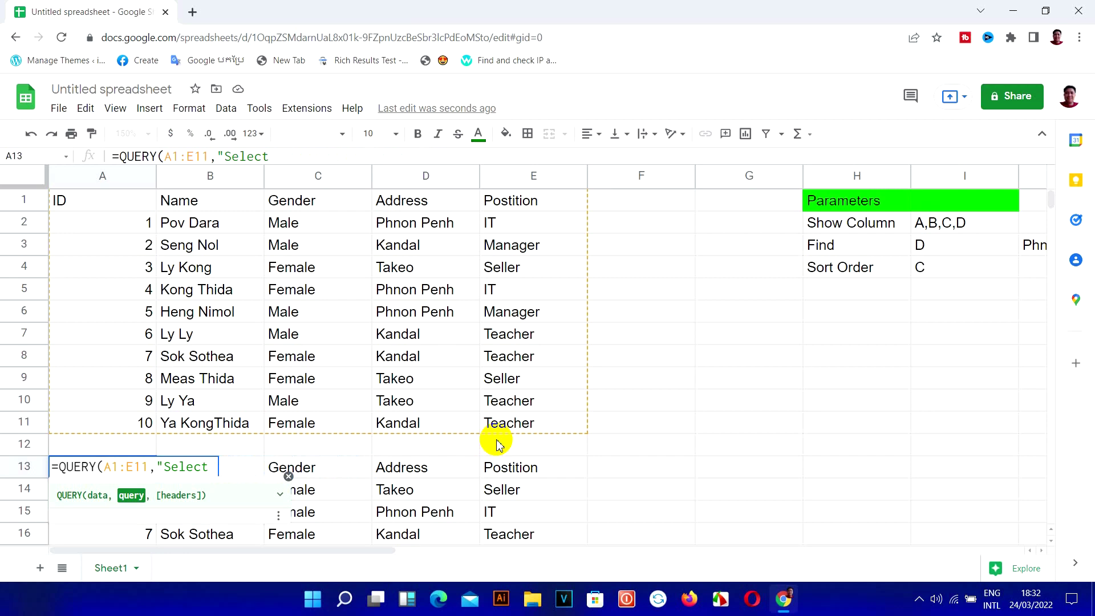
type("\"")
type("&")
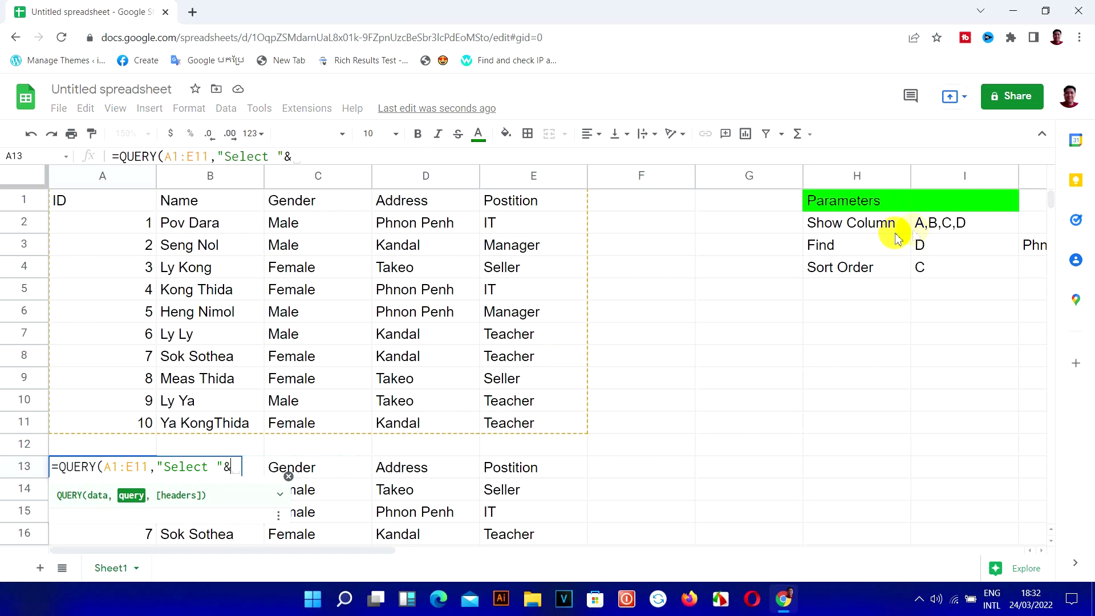
left_click(946, 227)
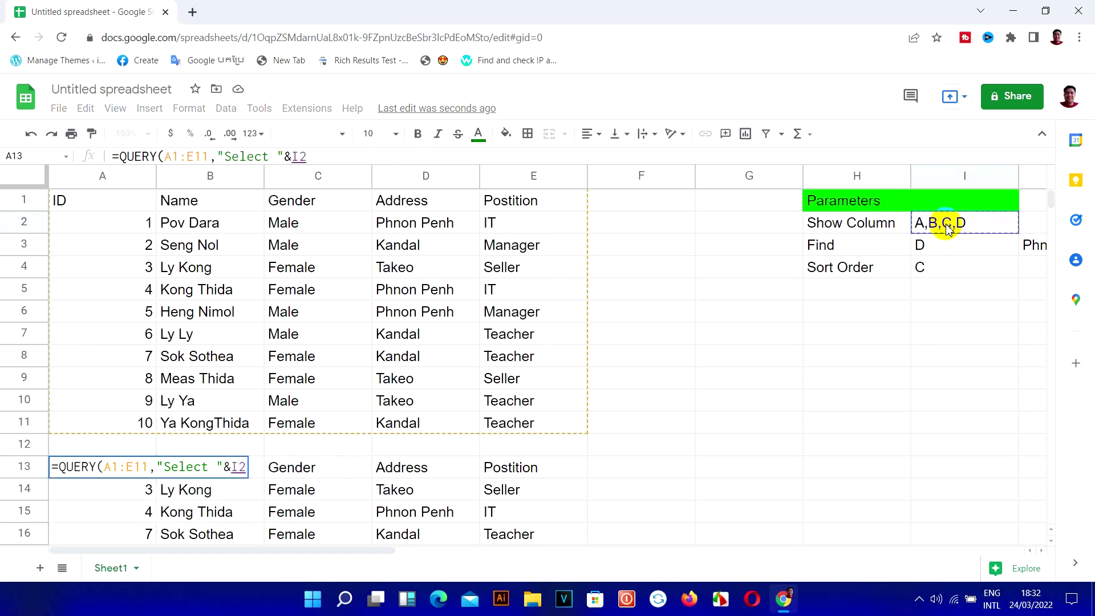
type("&")
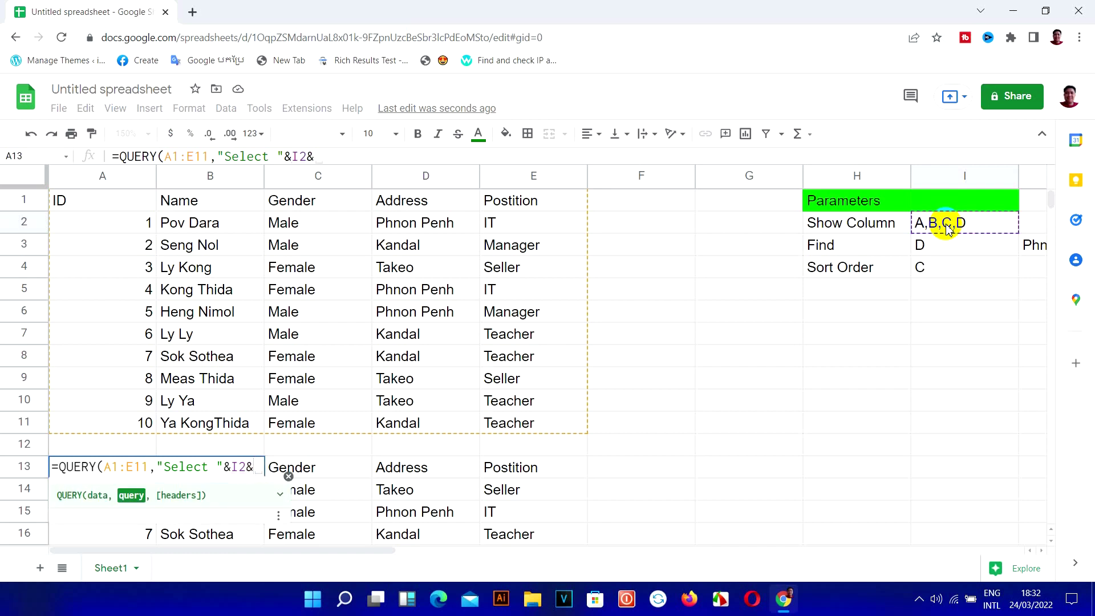
type("\")")
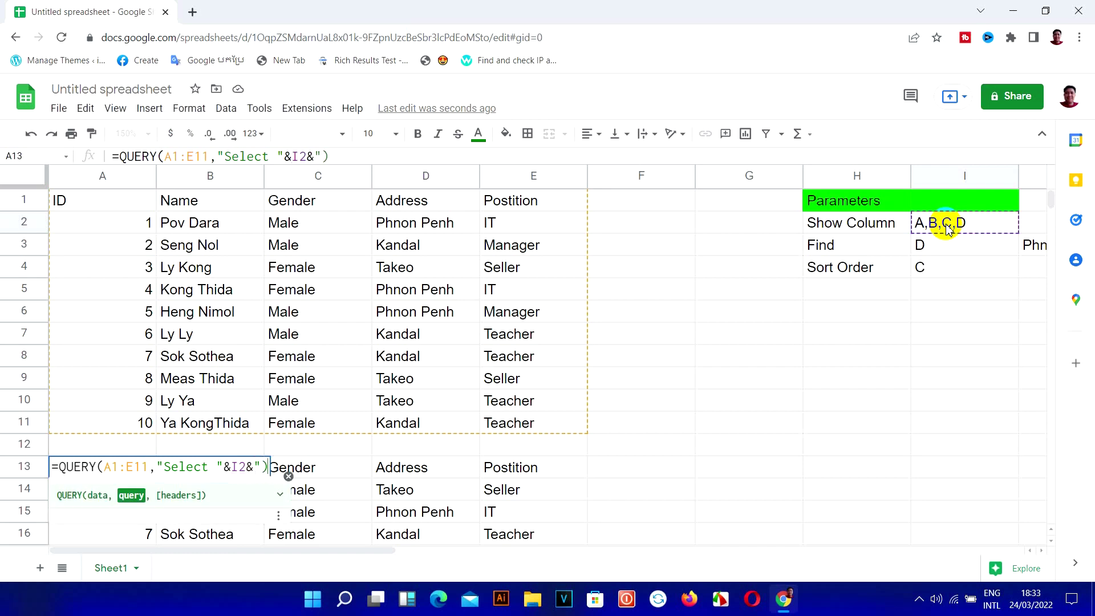
key("Return")
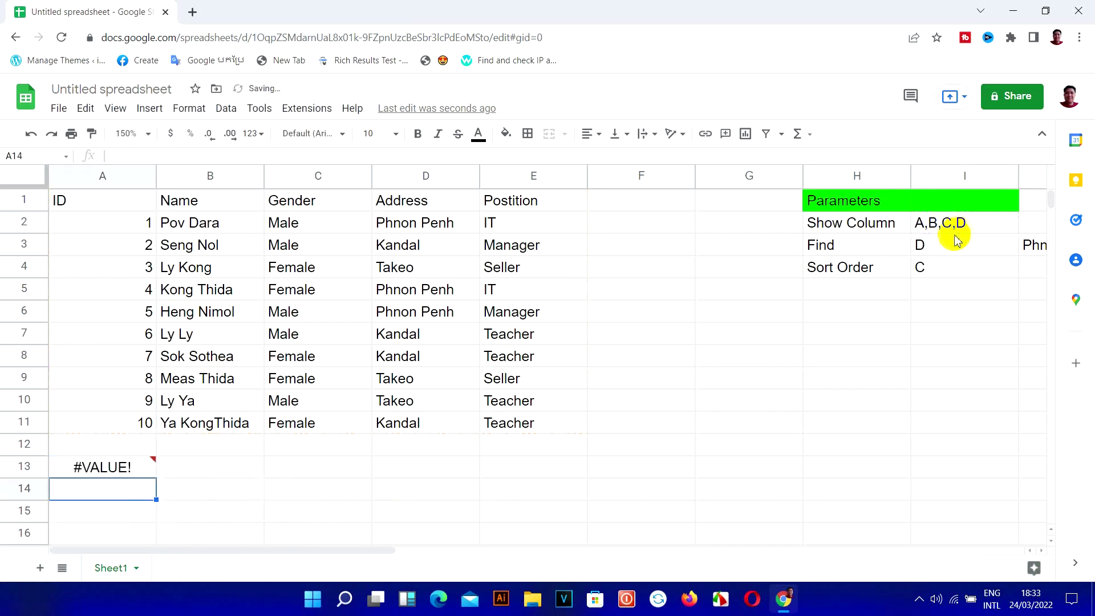
- Delete the stray parenthesis inside A13's closing quotes and recommit the formula
left_click(104, 465)
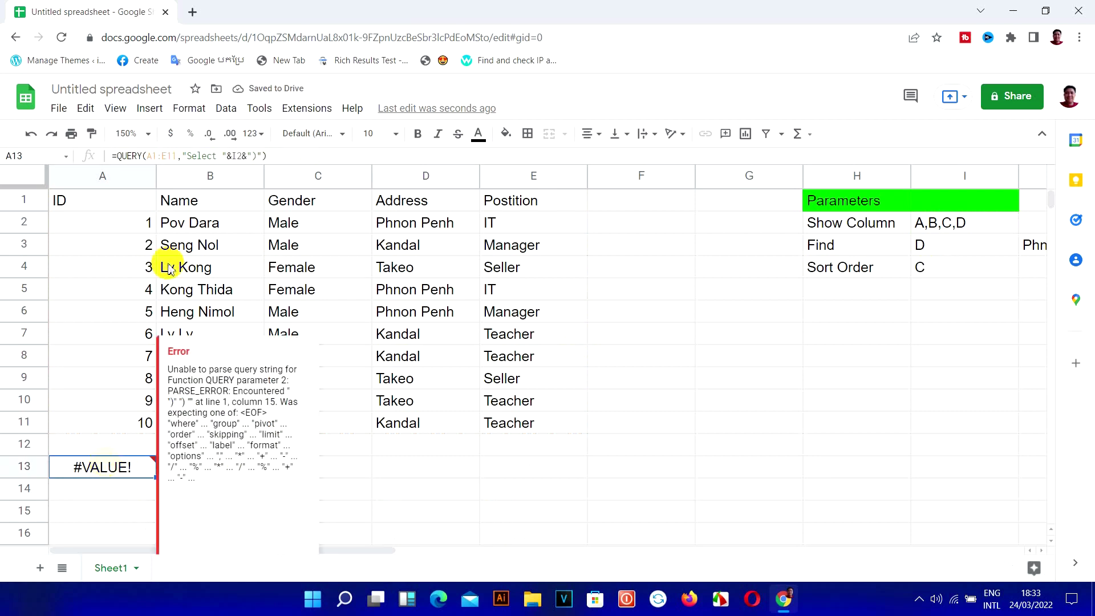
left_click(274, 152)
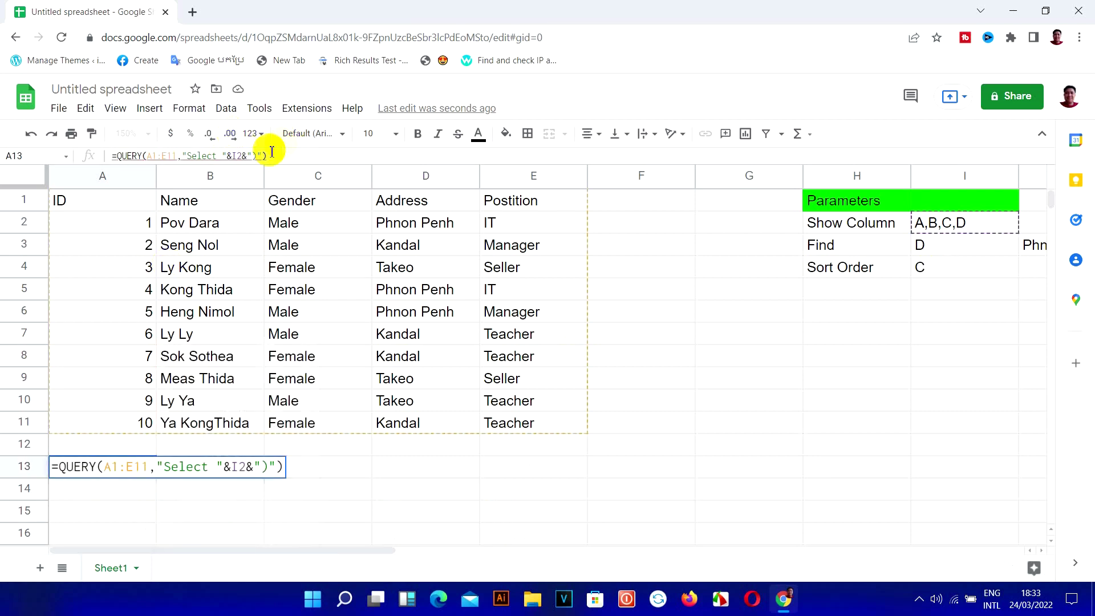
left_click(260, 155)
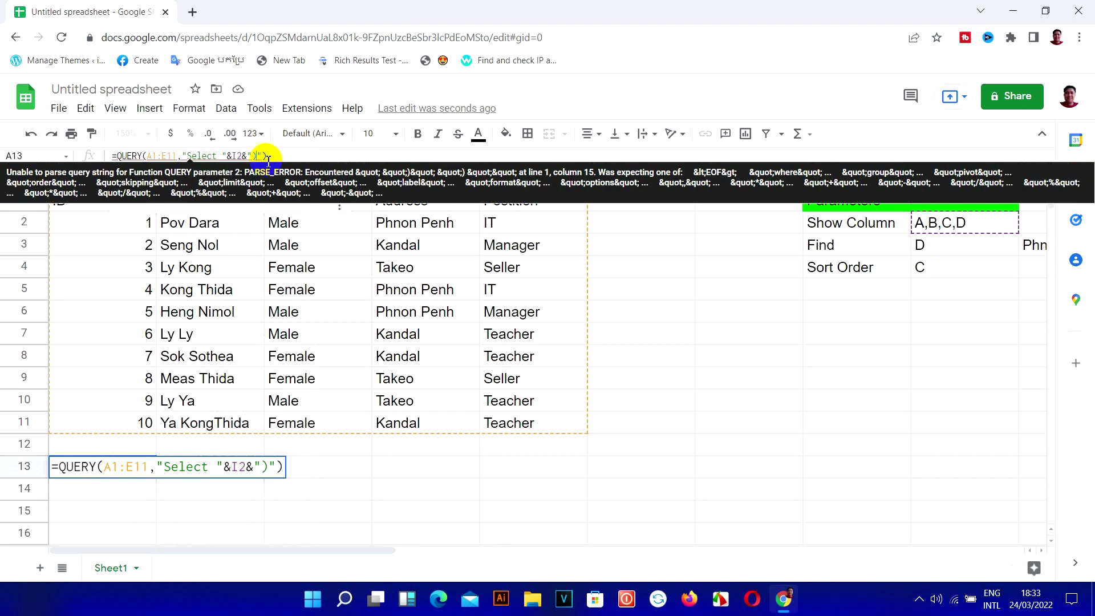
left_click(268, 161)
key("BackSpace")
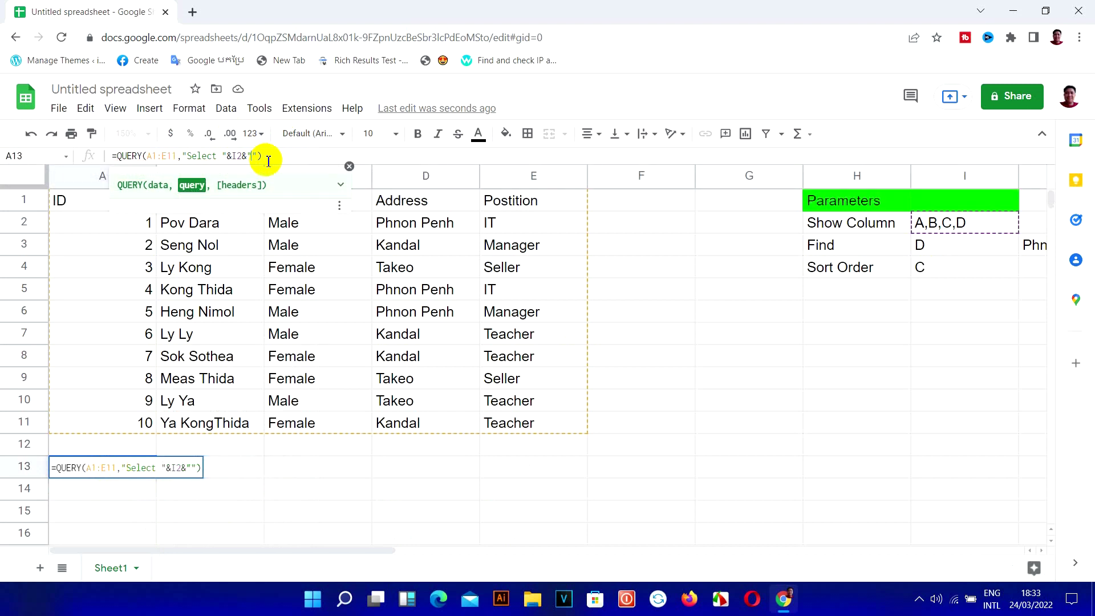
key("Return")
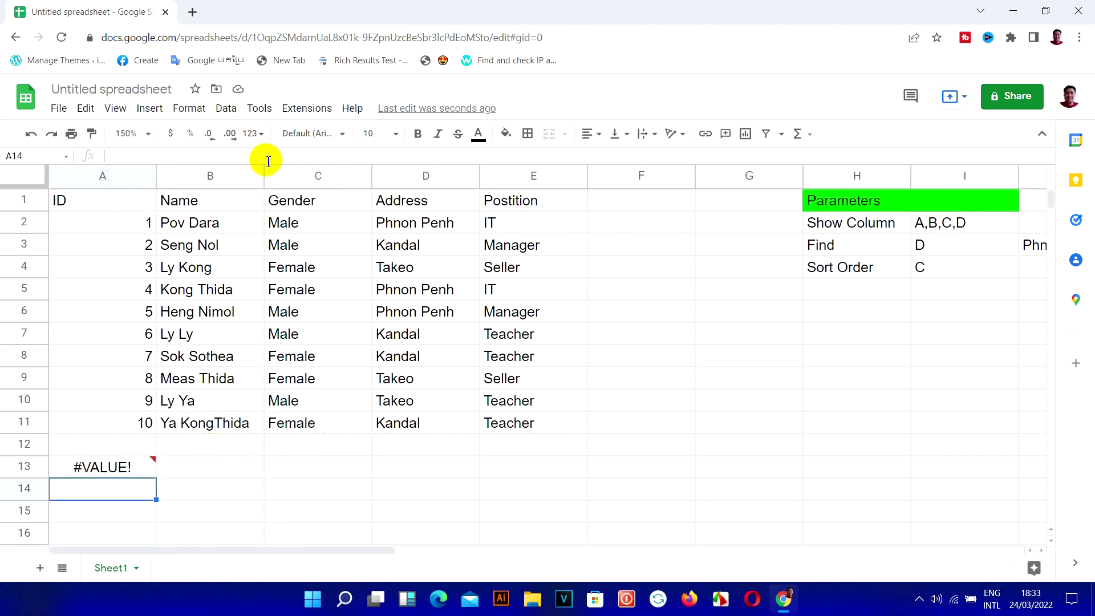
left_click(134, 473)
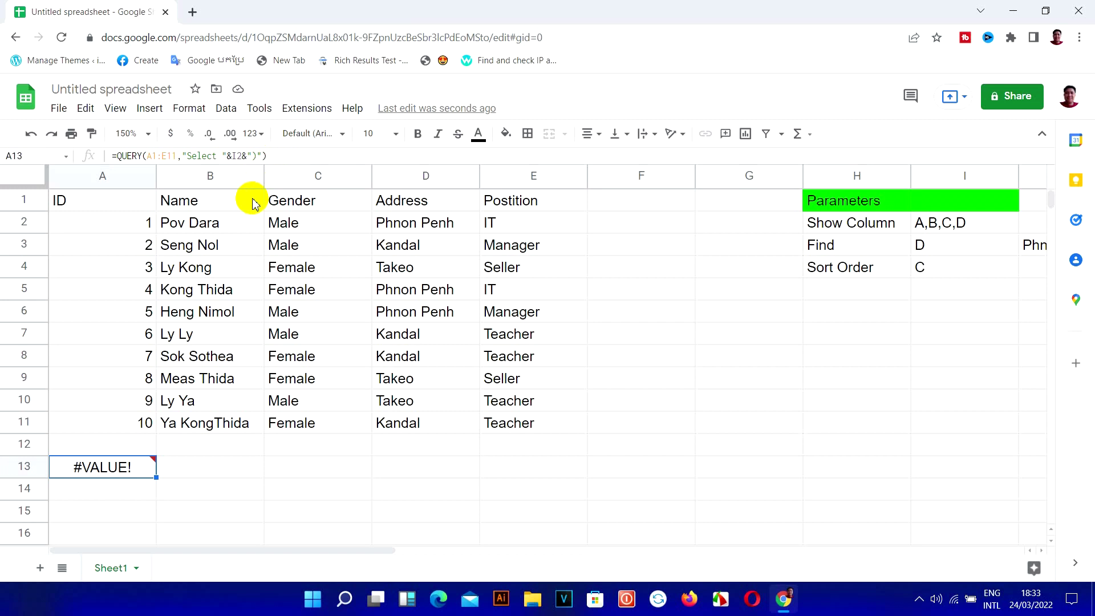
- Commit the A13 formula =QUERY(A1:E11,"Select "&I2&"") and reselect A13
left_click(258, 156)
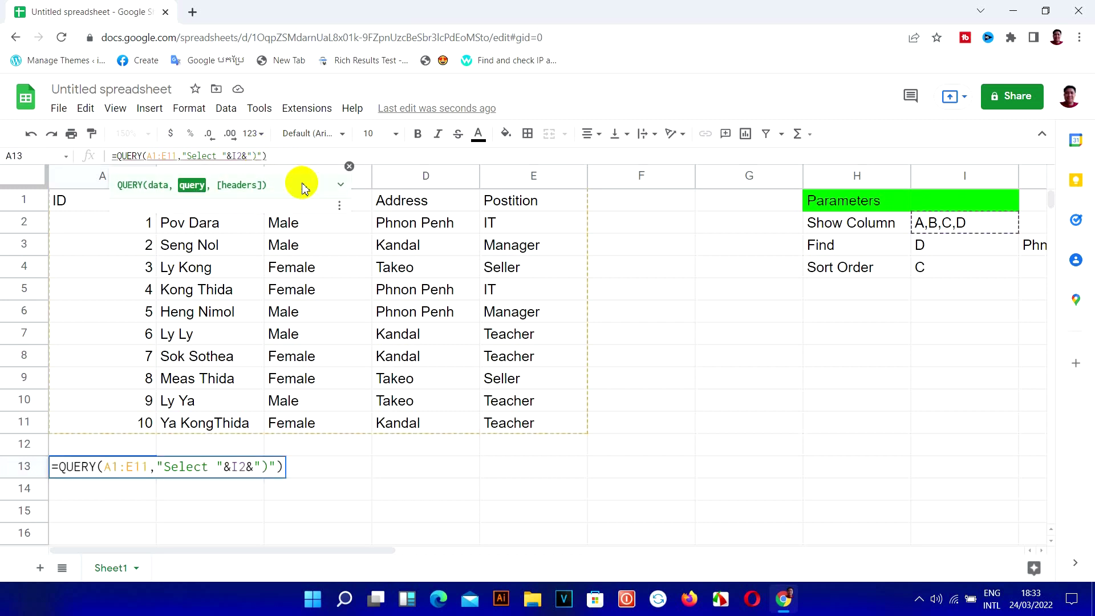
key("Return")
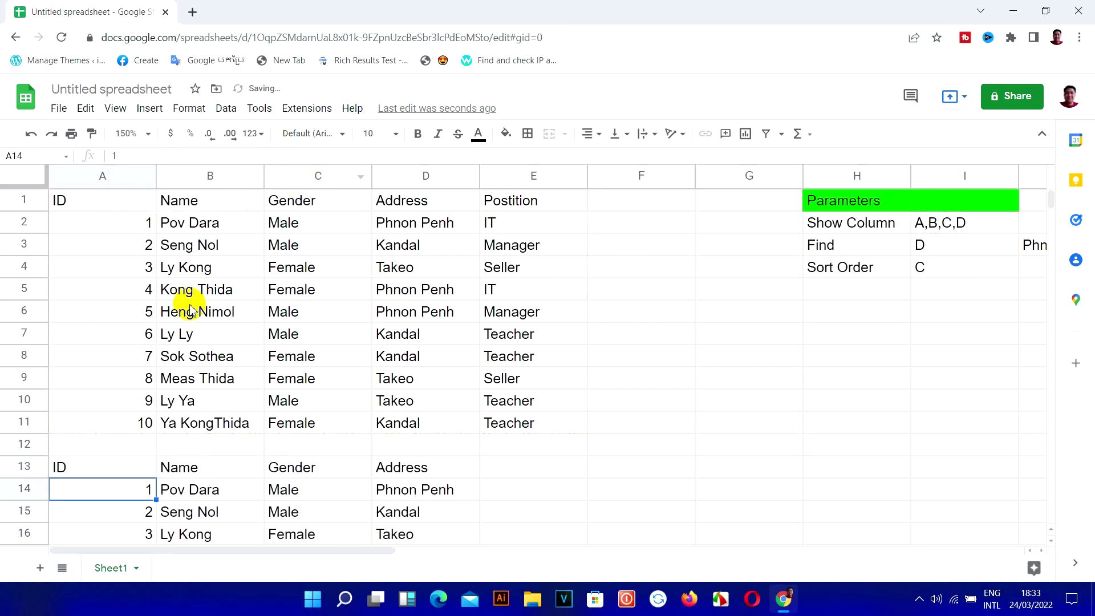
left_click(91, 466)
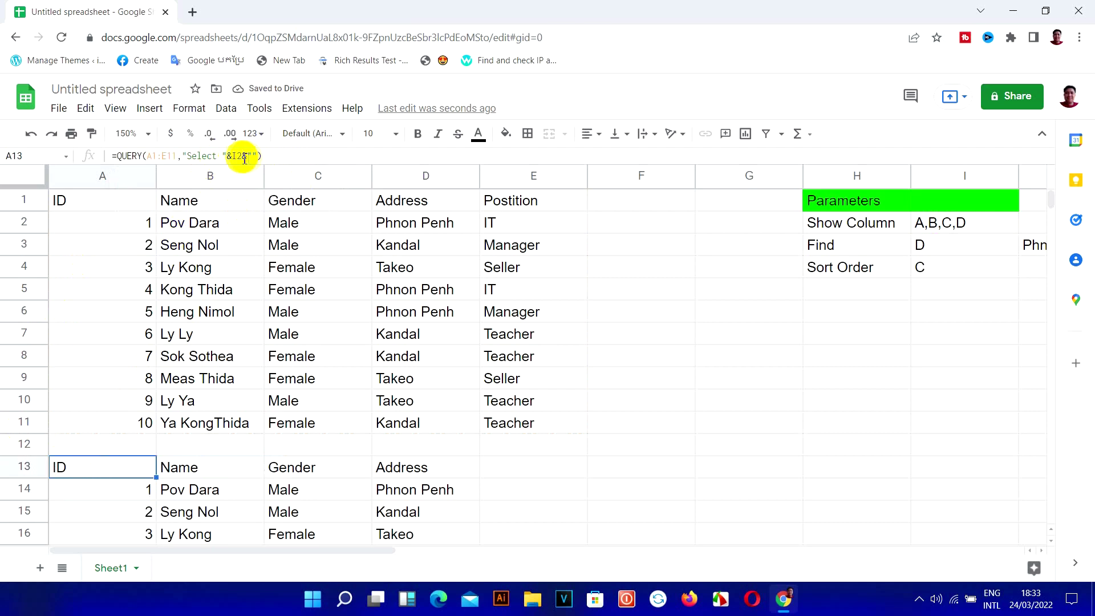
- Move the misplaced ampersand after the quote so the select clause joins I2 correctly
left_click(230, 156)
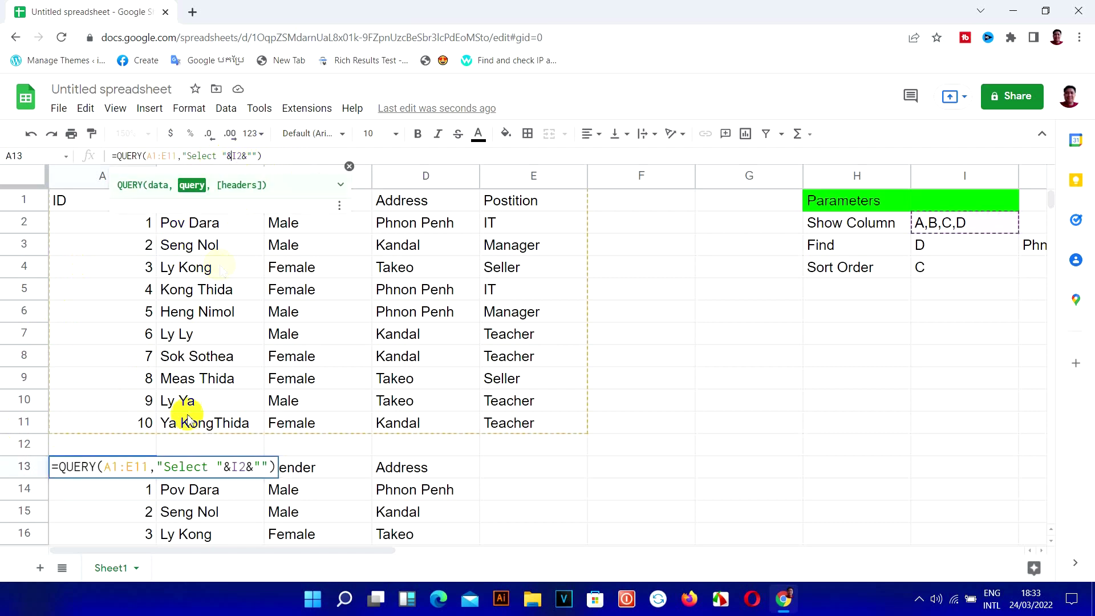
left_click(235, 467)
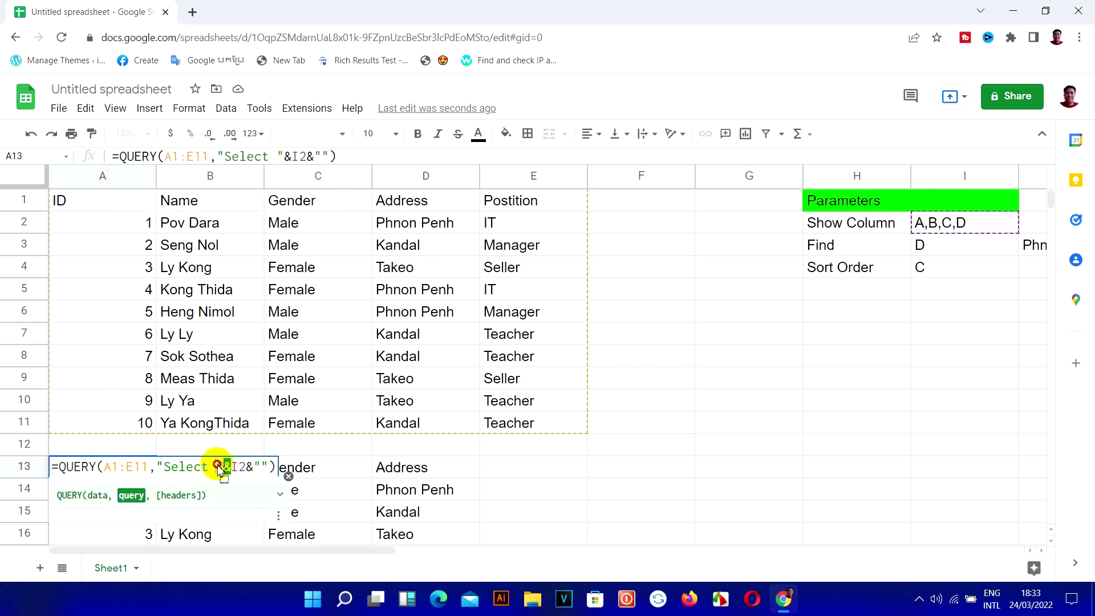
left_click_drag(219, 469, 238, 467)
key("Delete")
key("Right")
type("&")
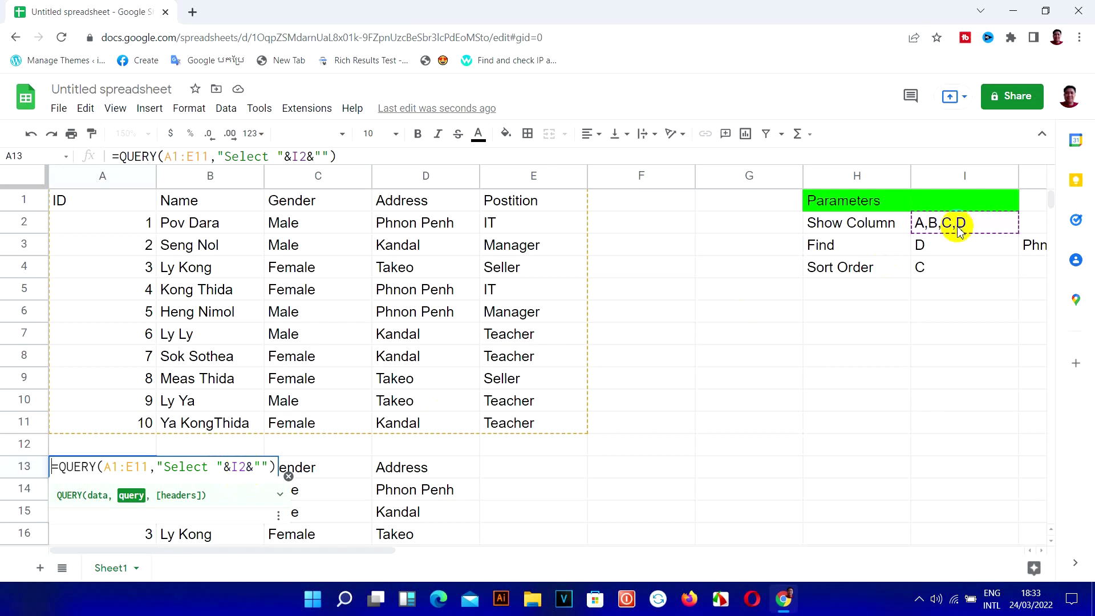
left_click(260, 465)
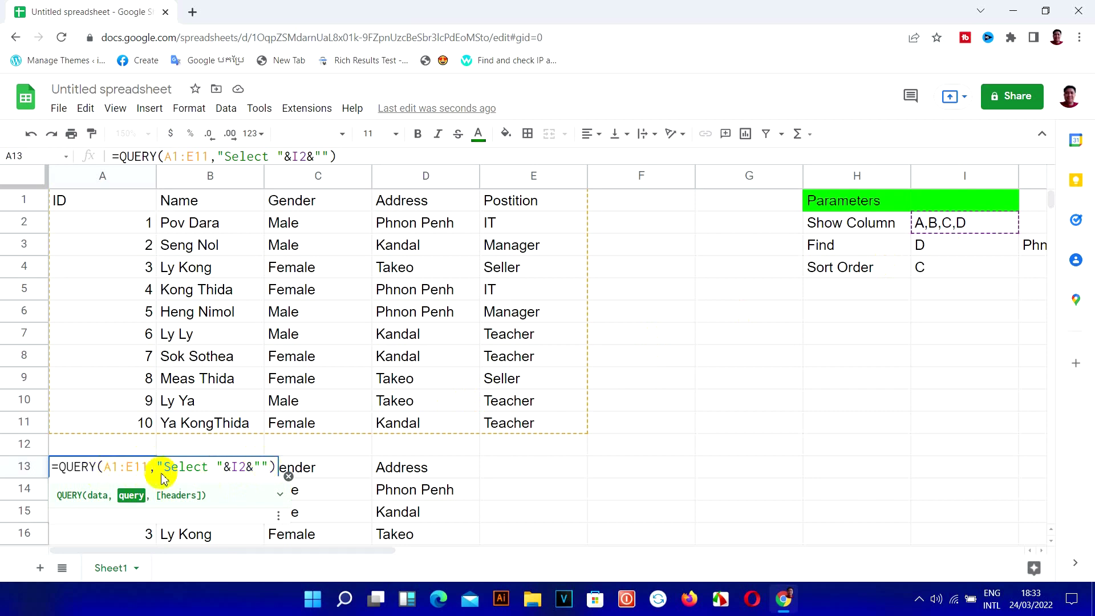
left_click_drag(217, 465, 262, 463)
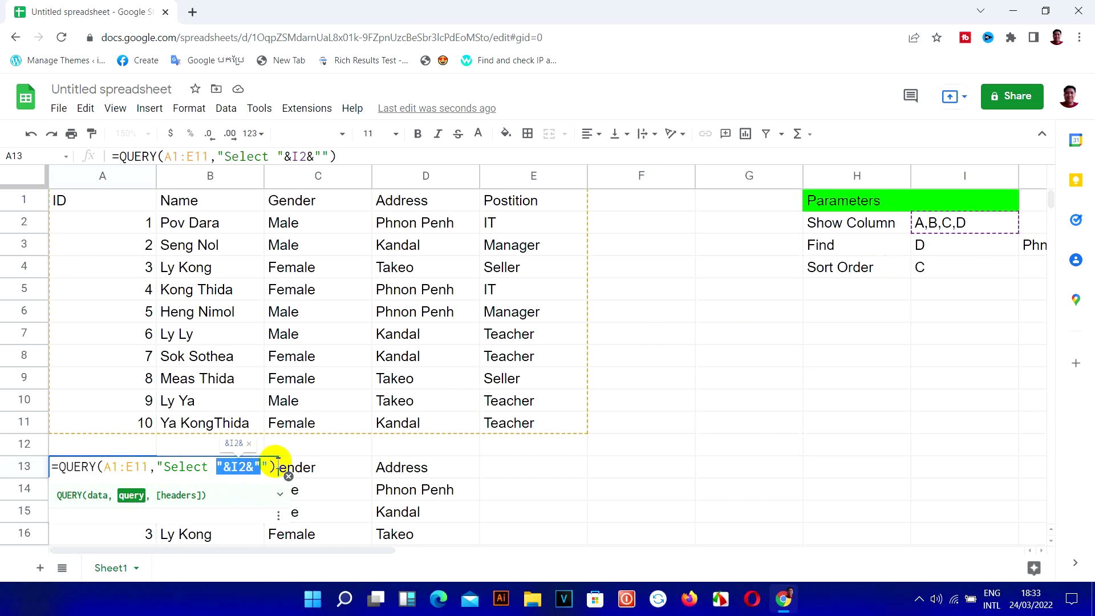
key("Escape")
left_click(981, 227)
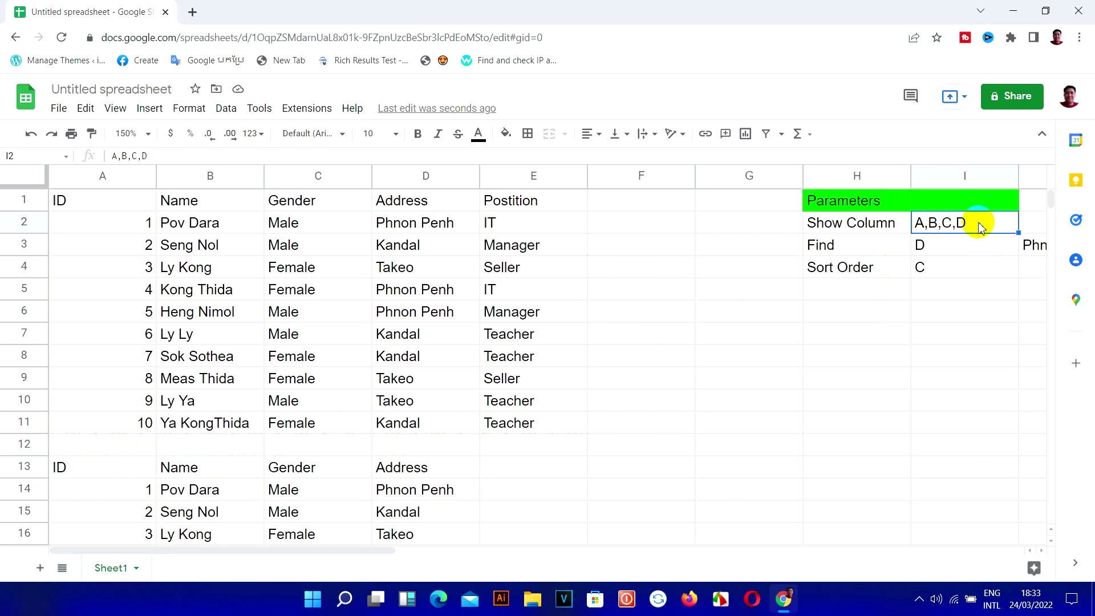
- Test Show Column with A,C,D, then set it to A,B,C,D,E for all five columns
type("A,C,D")
key("Return")
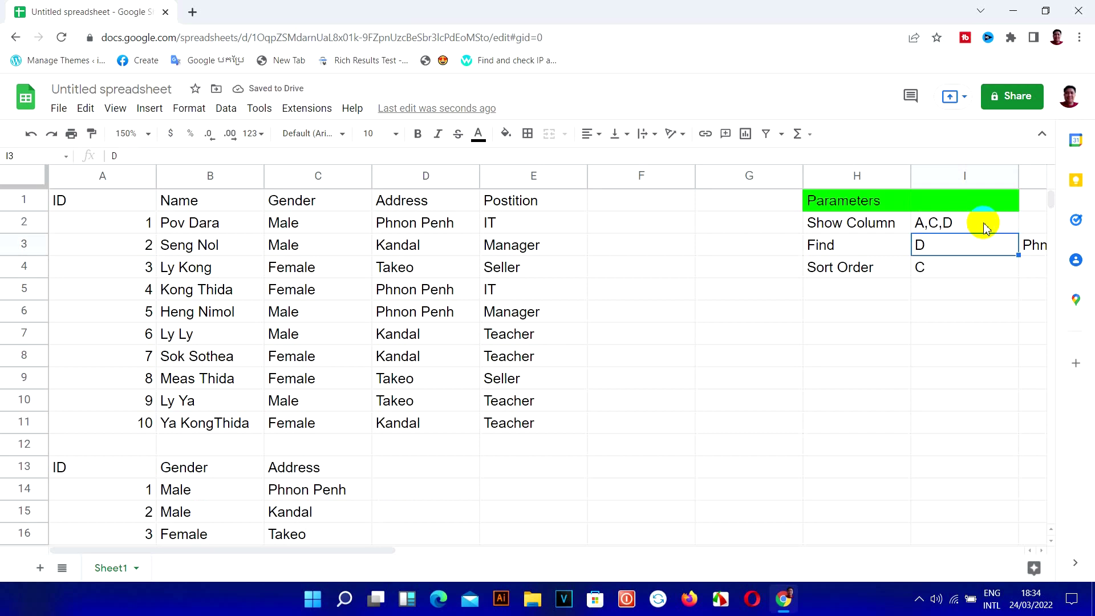
left_click(984, 227)
type("A,B,C,D,E")
key("Return")
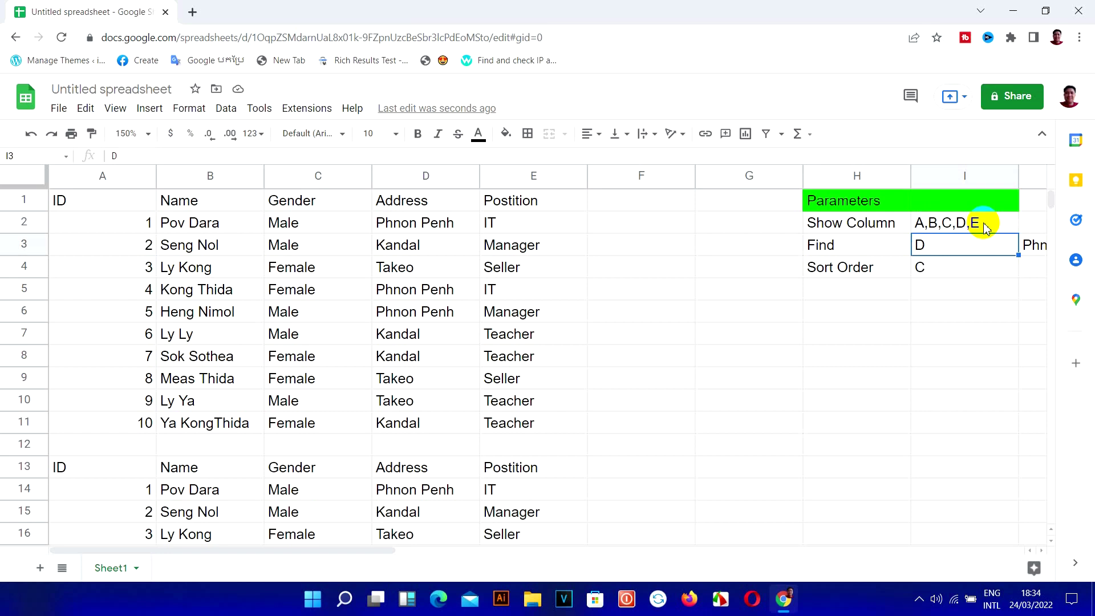
left_click(985, 226)
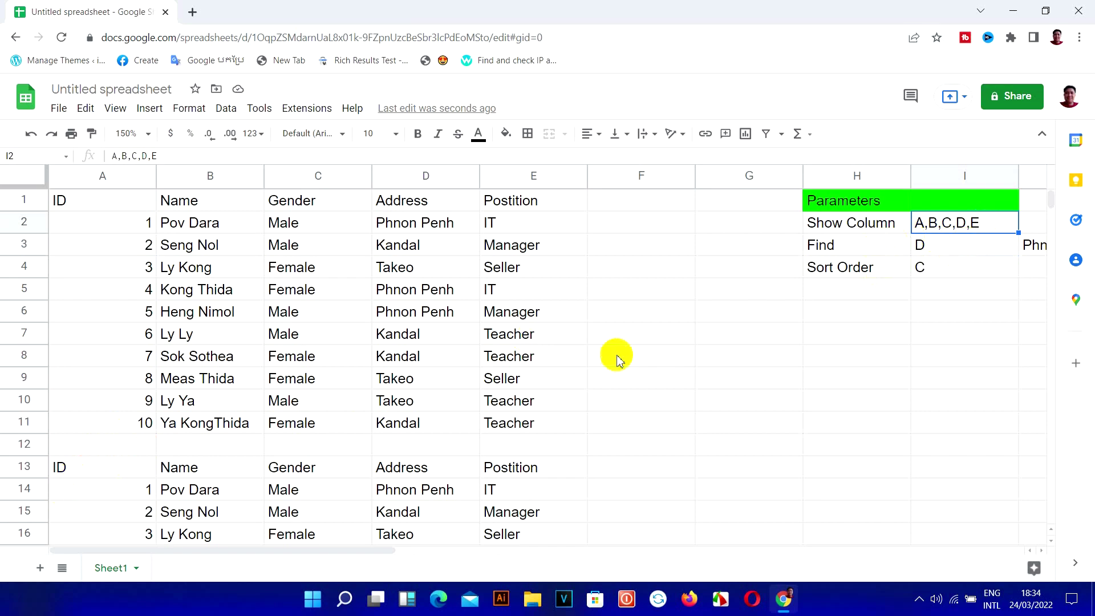
left_click(932, 251)
- Fill the parameter labels in H2:H4 (Show Column, Find, Sort Order) with red
left_click(868, 245)
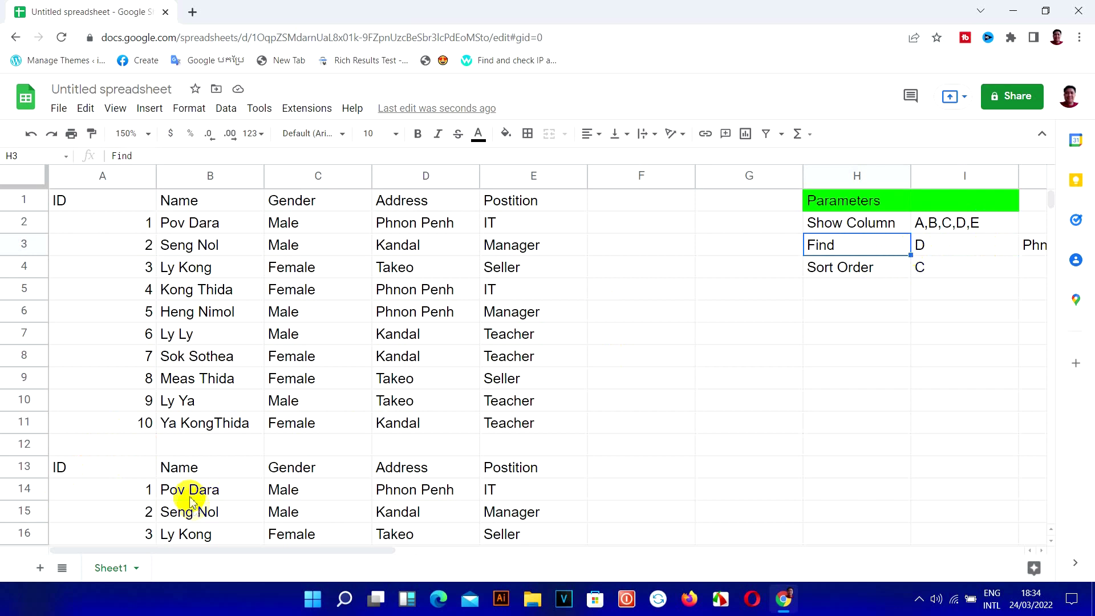
left_click_drag(884, 225, 860, 272)
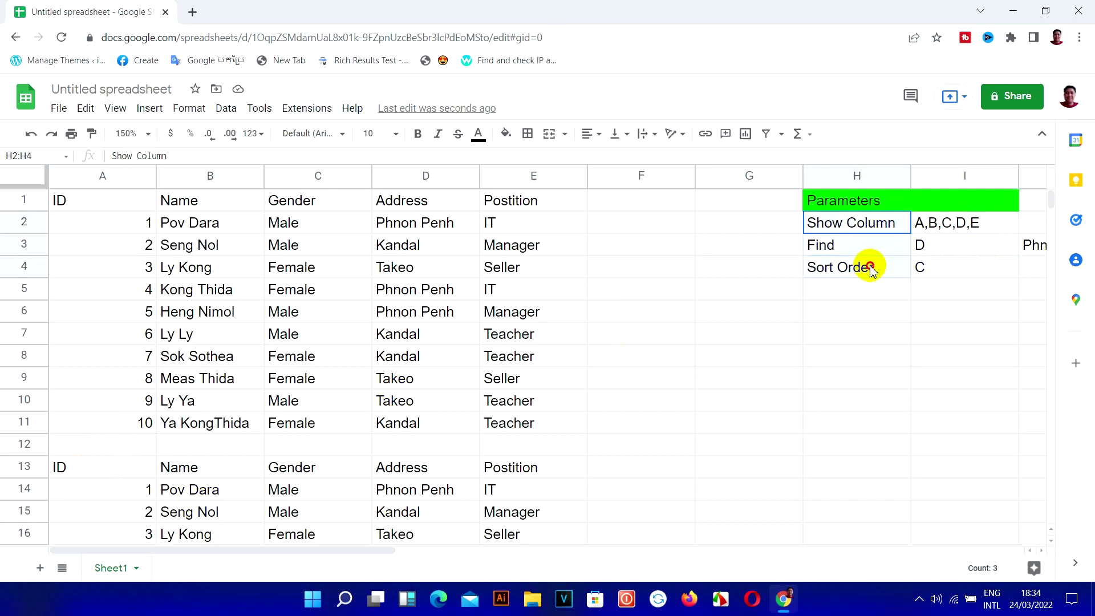
left_click(505, 133)
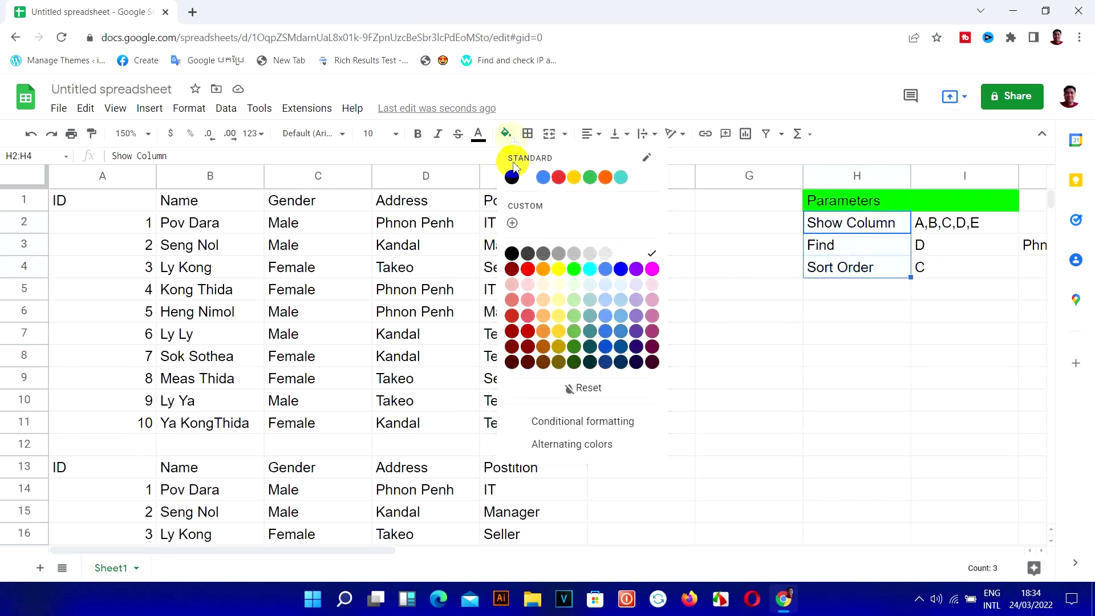
left_click(559, 180)
left_click(933, 246)
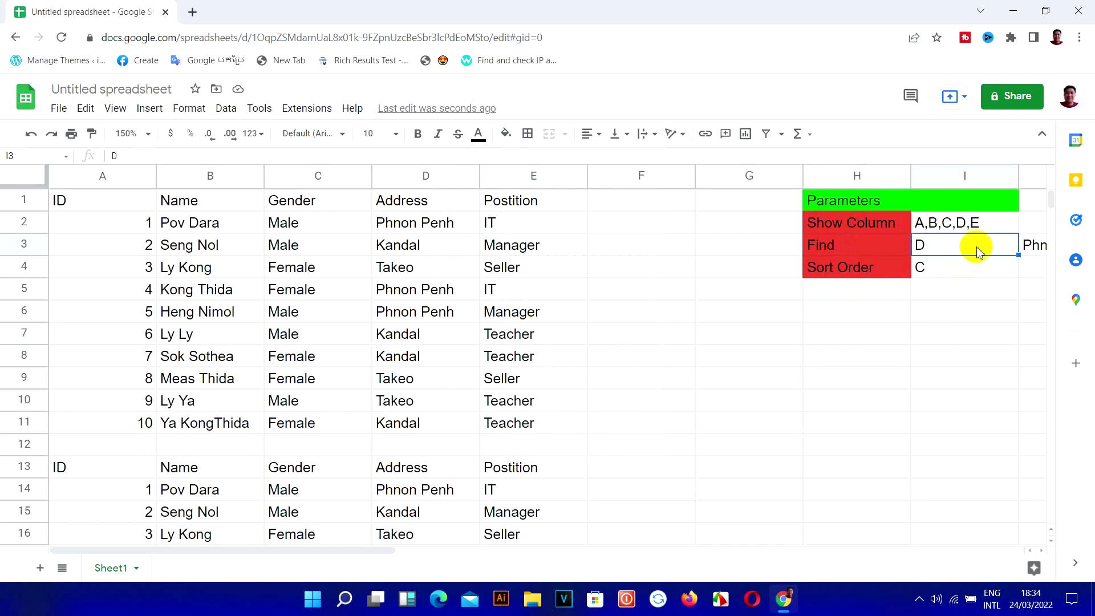
left_click(1035, 249)
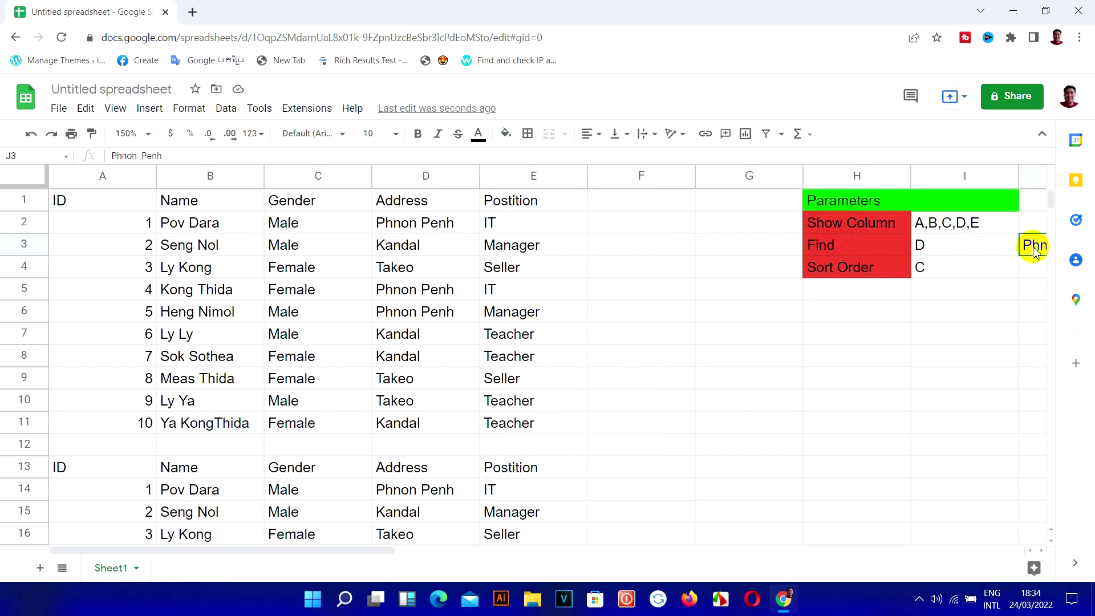
- Append " where "&I3 to the select clause of the A13 query
left_click(111, 467)
double_click(111, 467)
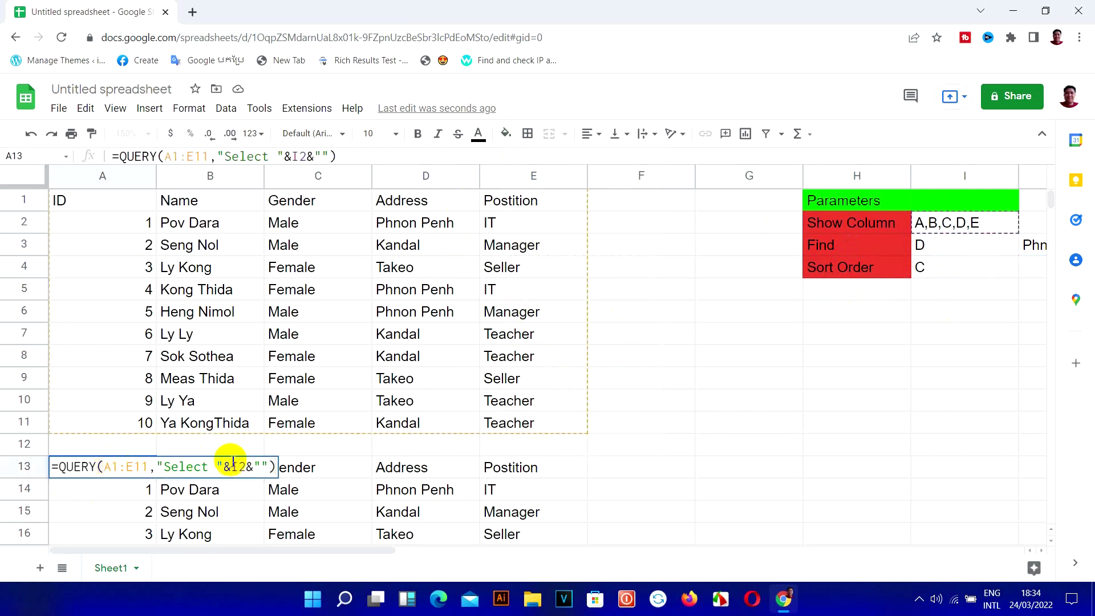
left_click(264, 466)
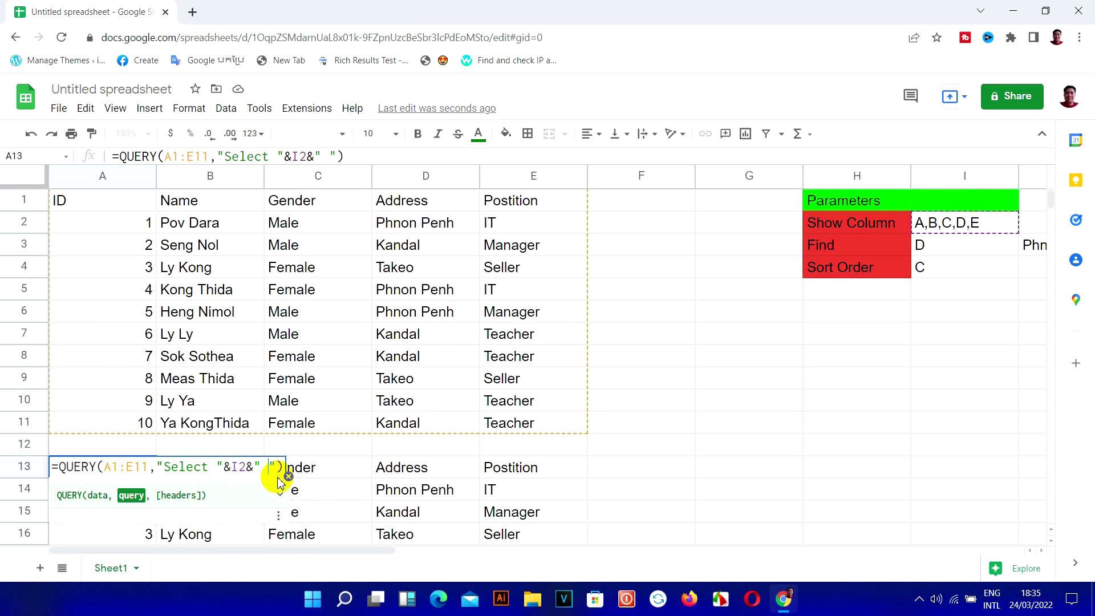
type("where")
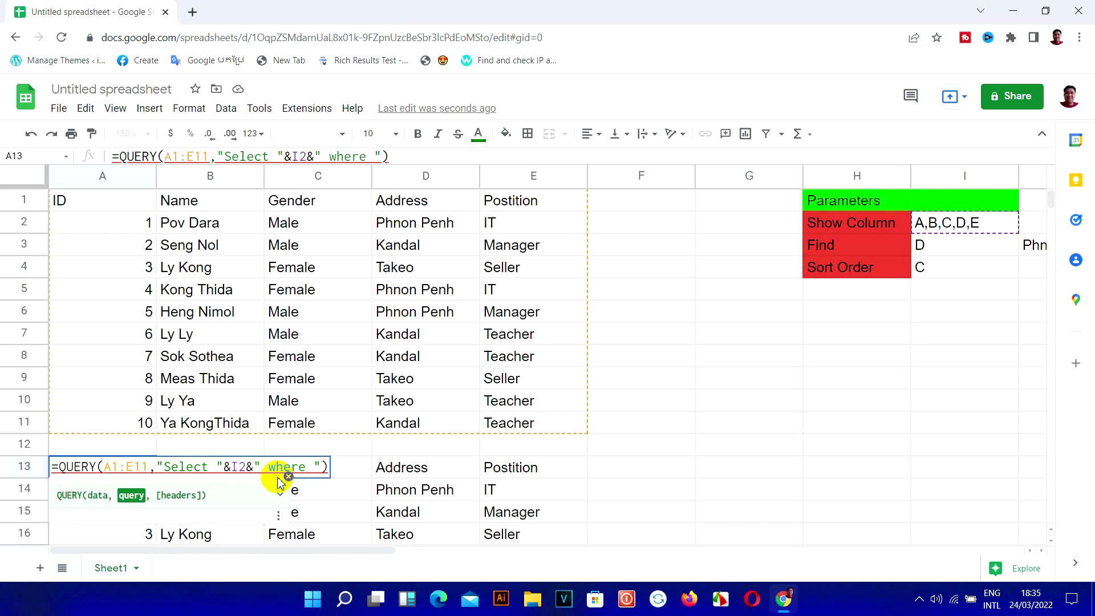
type("\"")
key("BackSpace")
type("&\"")
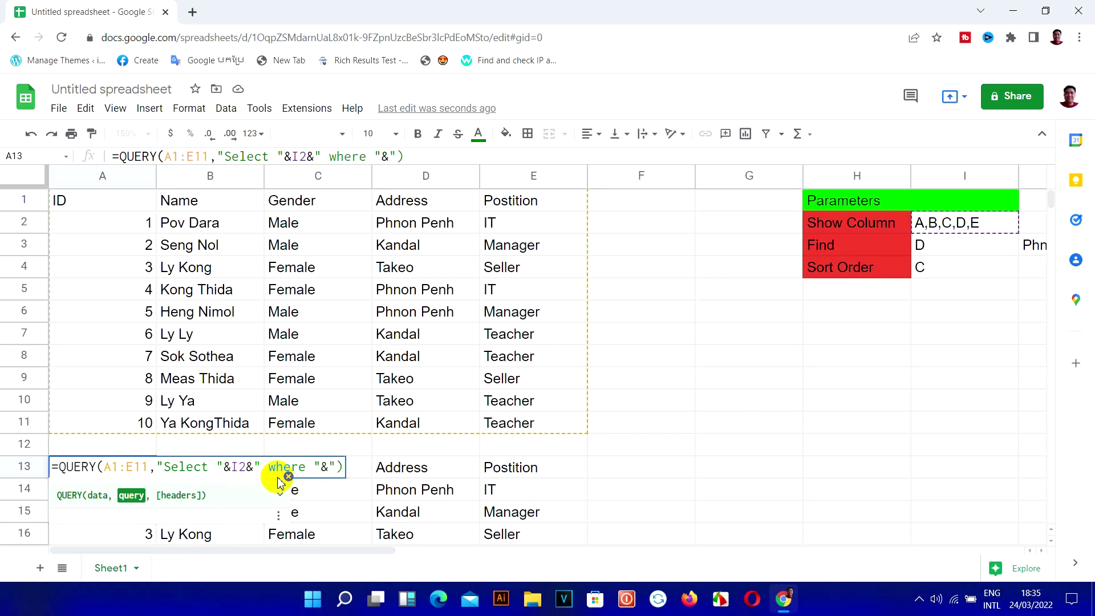
left_click(950, 245)
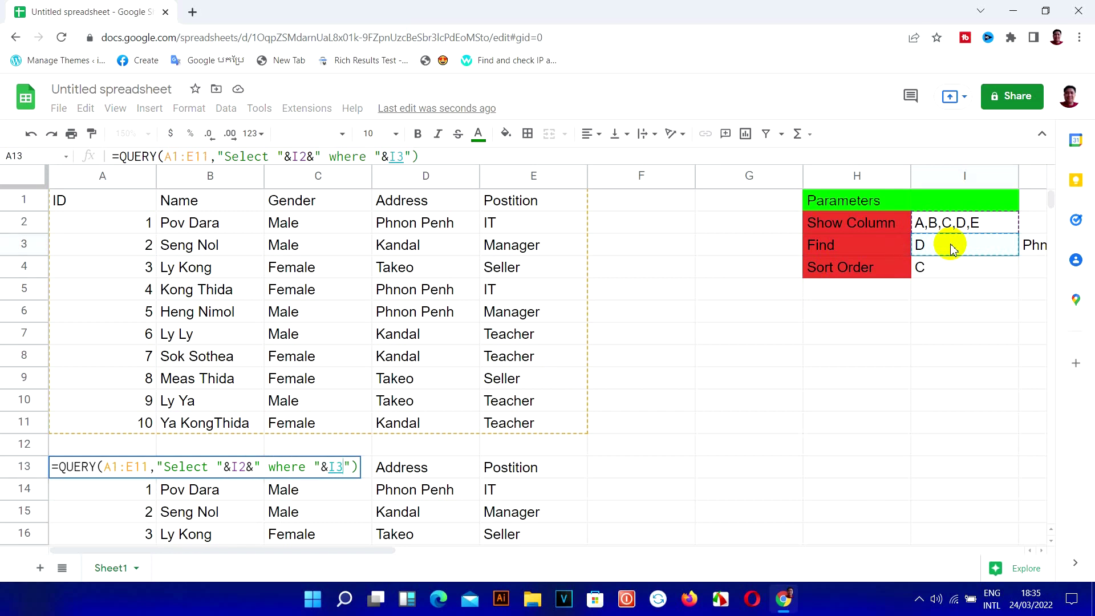
- Complete the condition with ='"&J3&"' so the query filters on the J3 value
type("&")
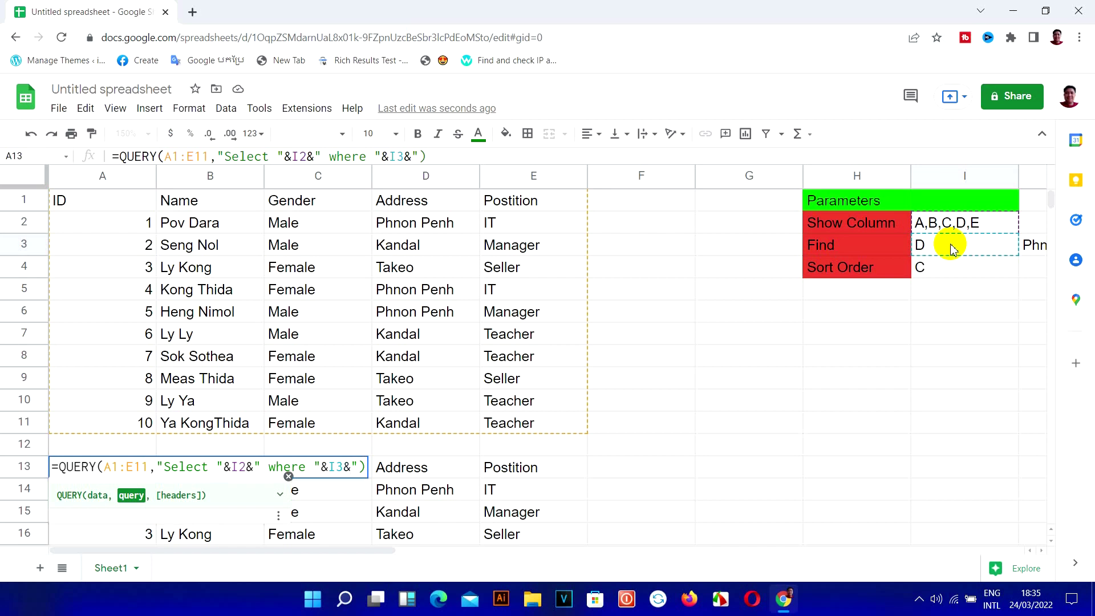
type("\"")
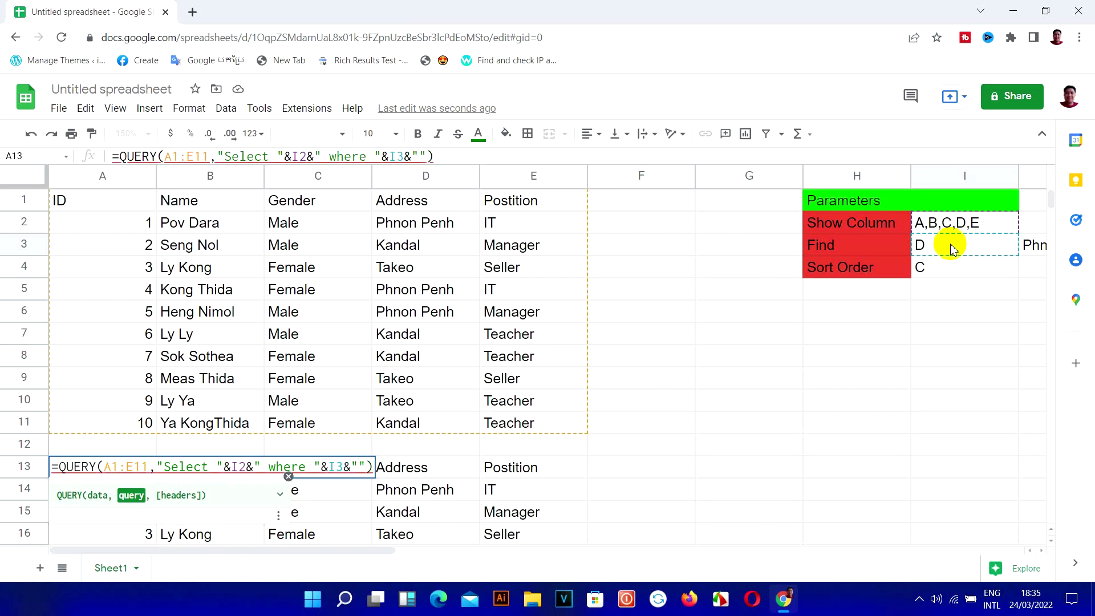
type("=")
type("'")
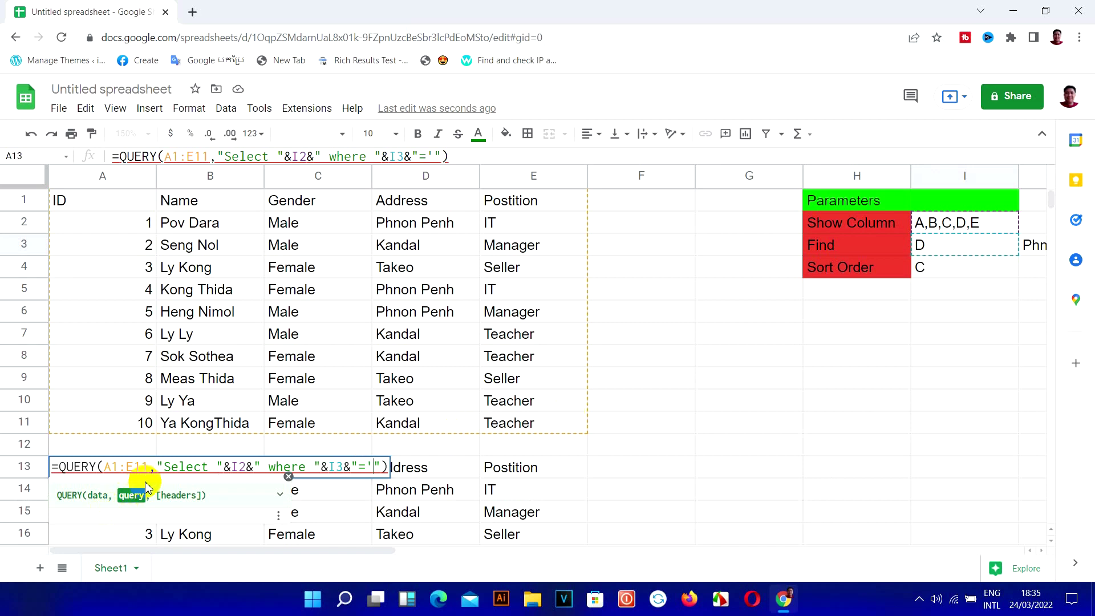
type("\"")
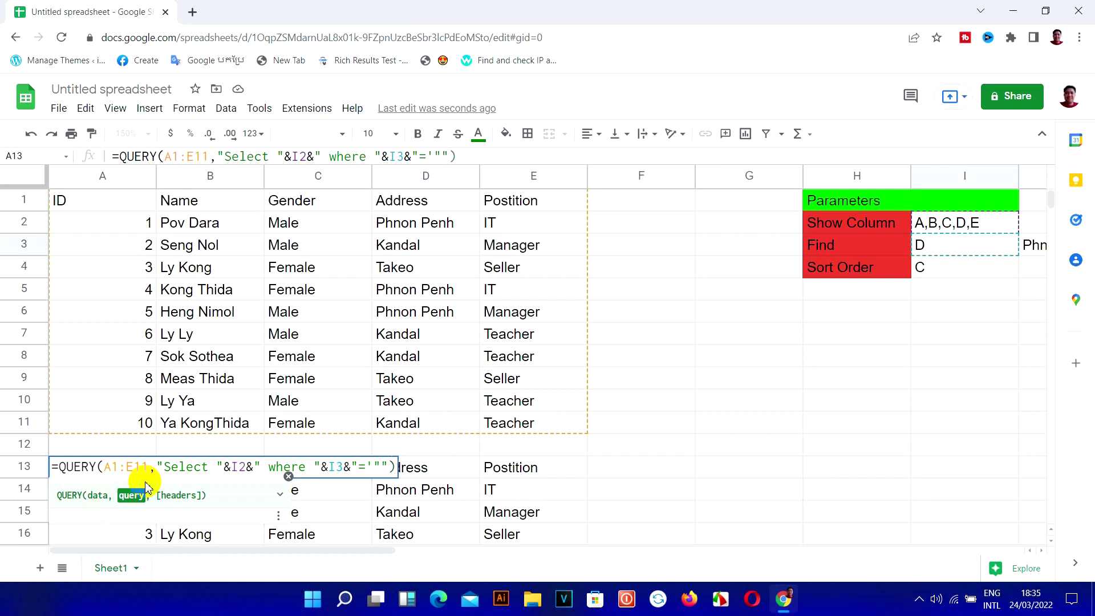
type("&")
left_click(1034, 247)
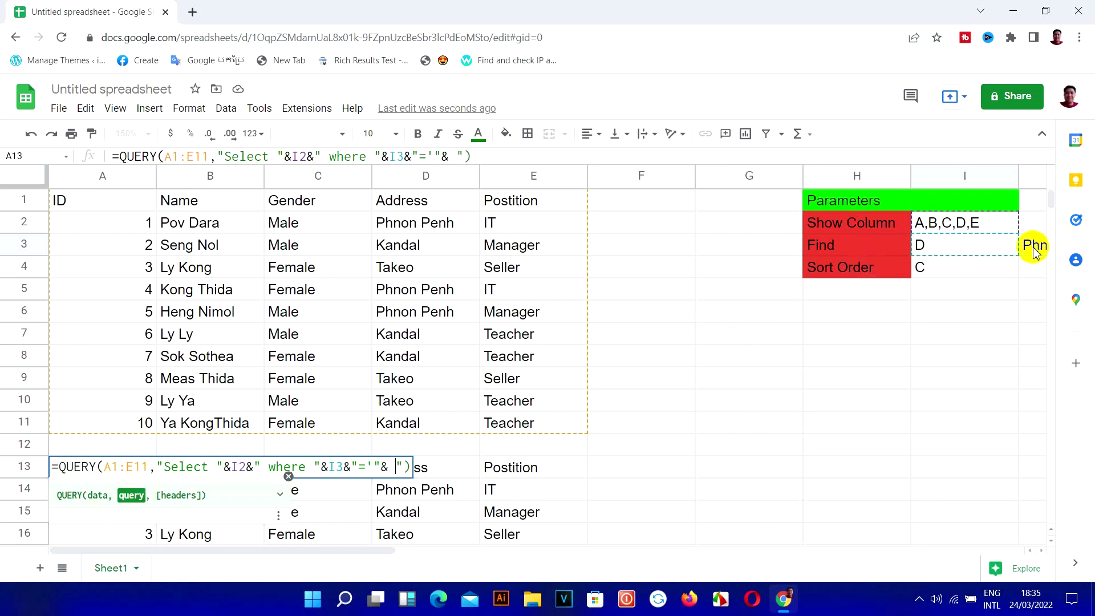
key("BackSpace")
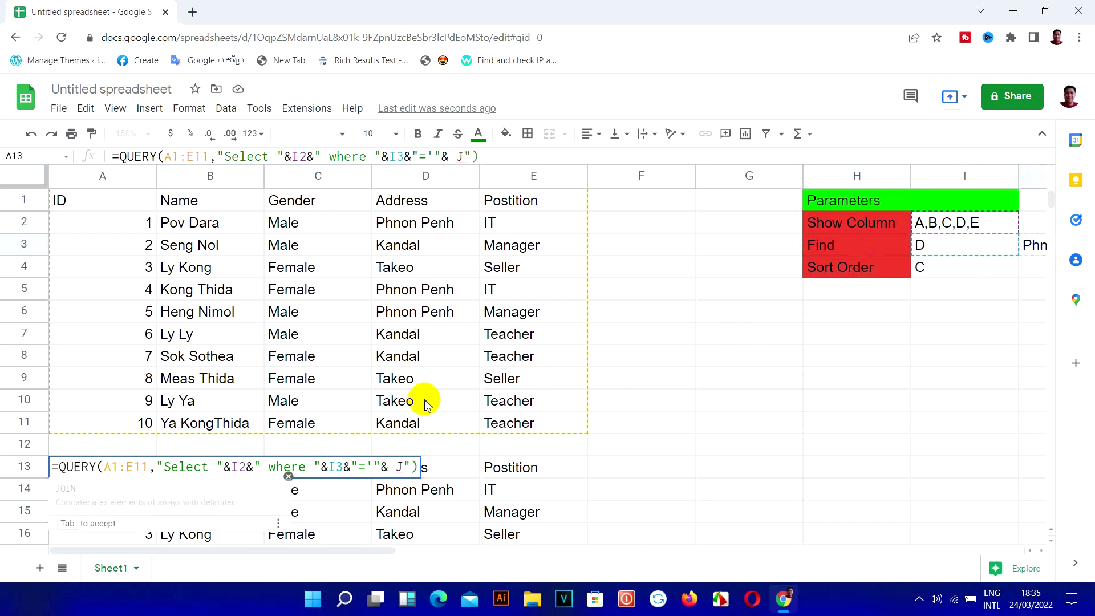
key("BackSpace")
key("BackSpace")
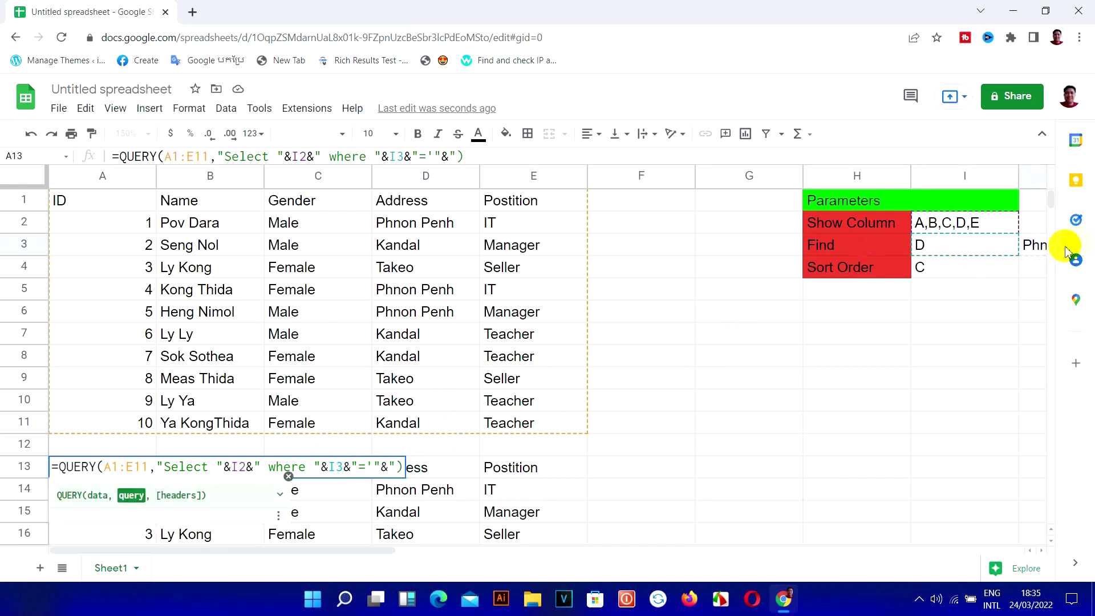
left_click(1034, 246)
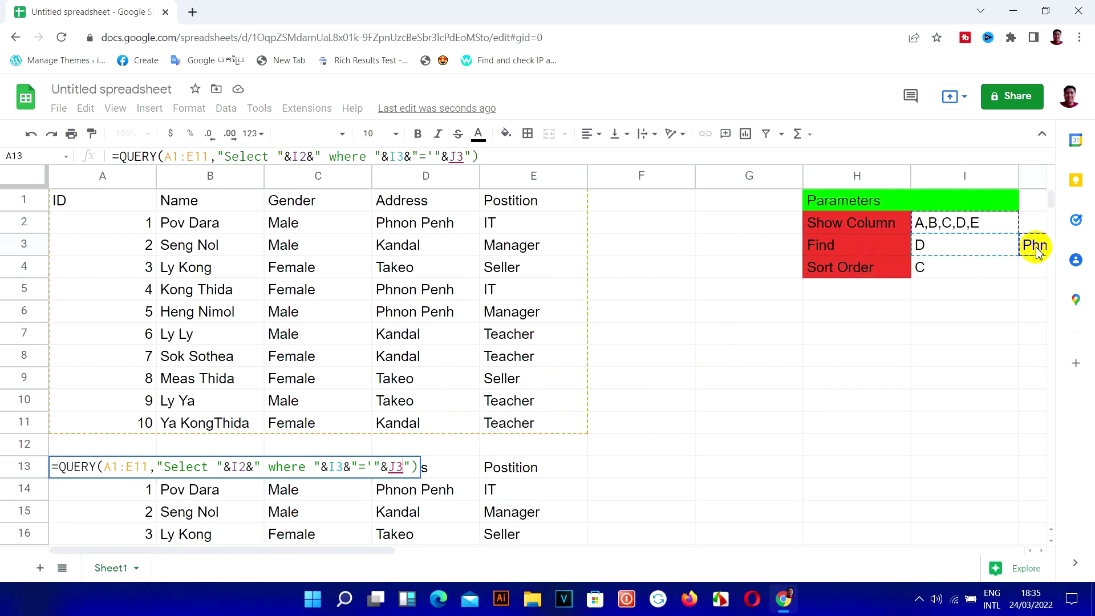
type("&")
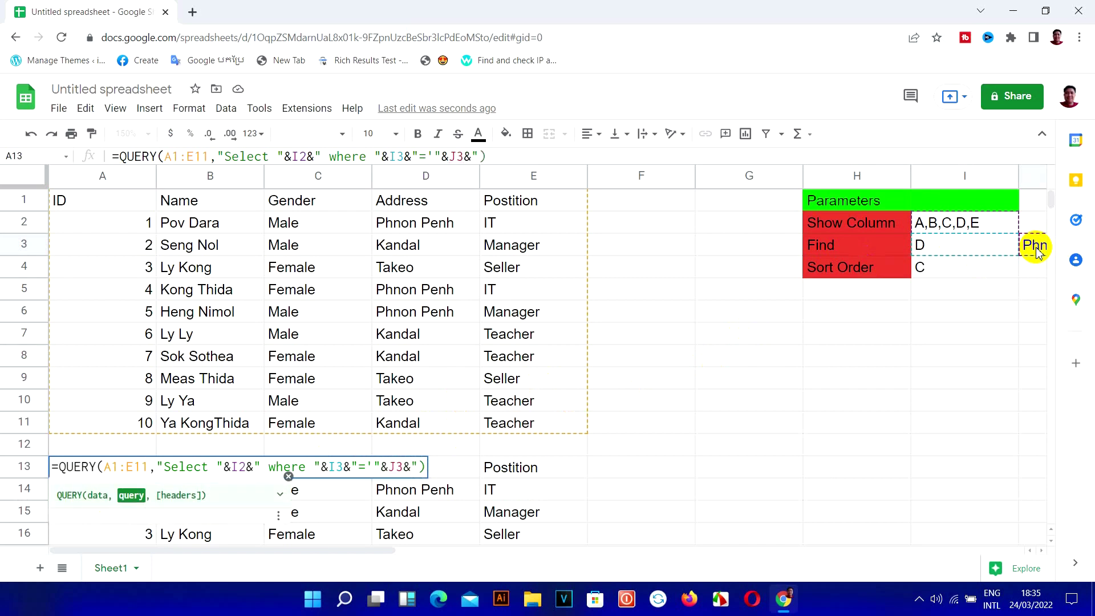
type("\"'")
key("Return")
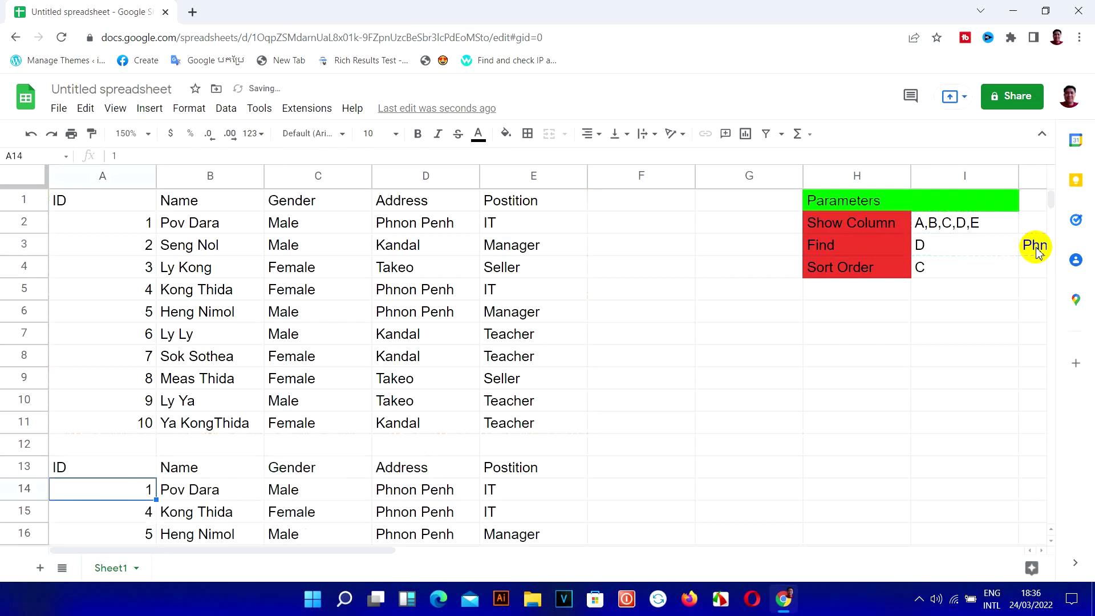
- Set Show Column to A,B,C,D and the Find column to C
left_click(958, 228)
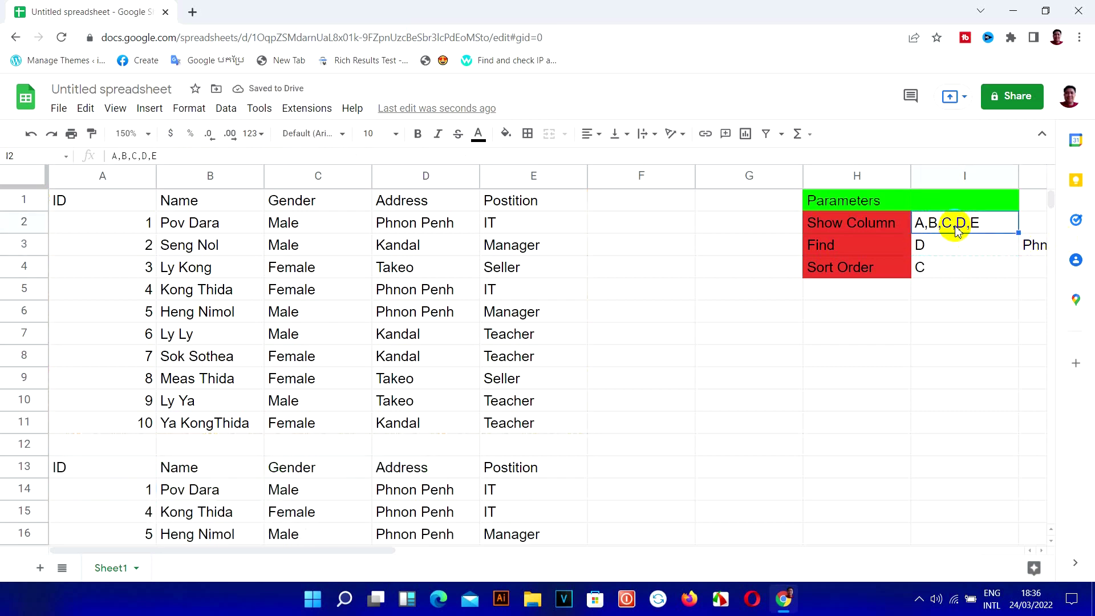
type("A,B,C,D")
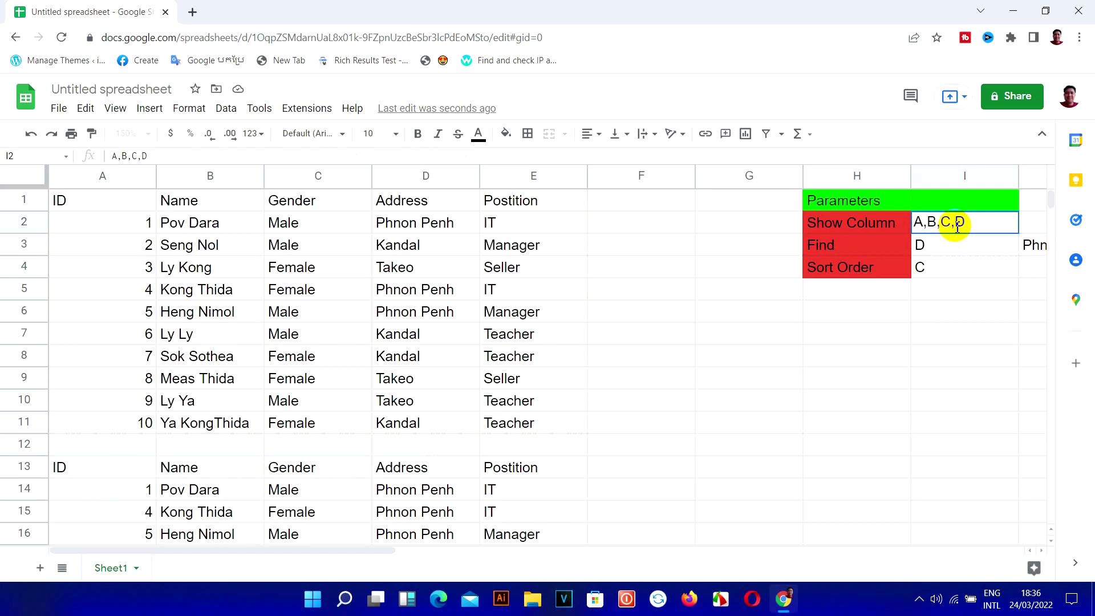
left_click(949, 244)
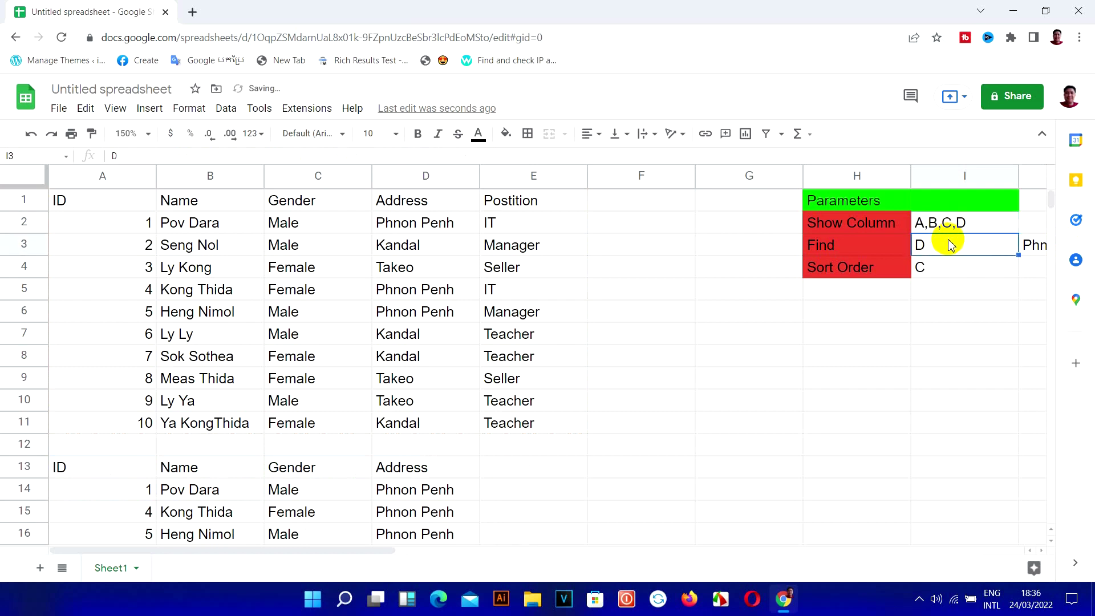
type("C")
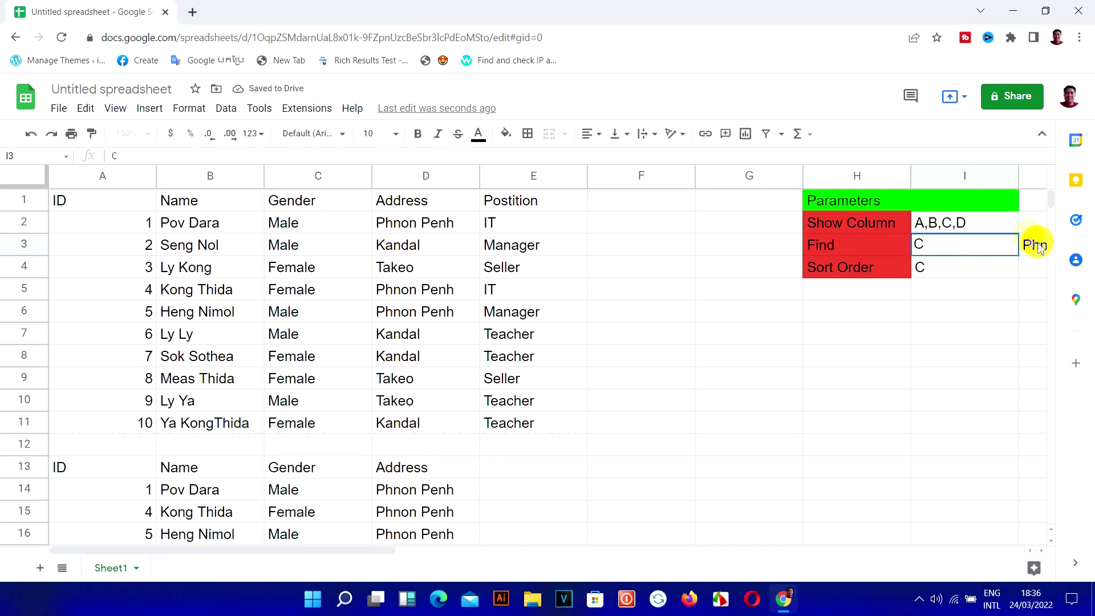
scroll(1037, 245, "down", 5)
key("Escape")
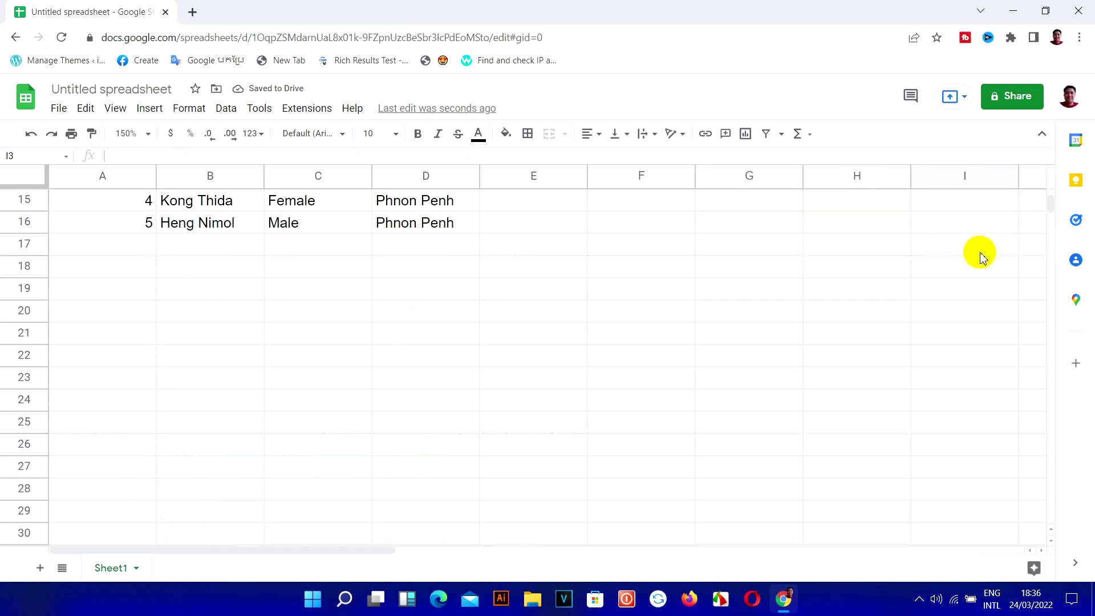
scroll(979, 256, "up", 5)
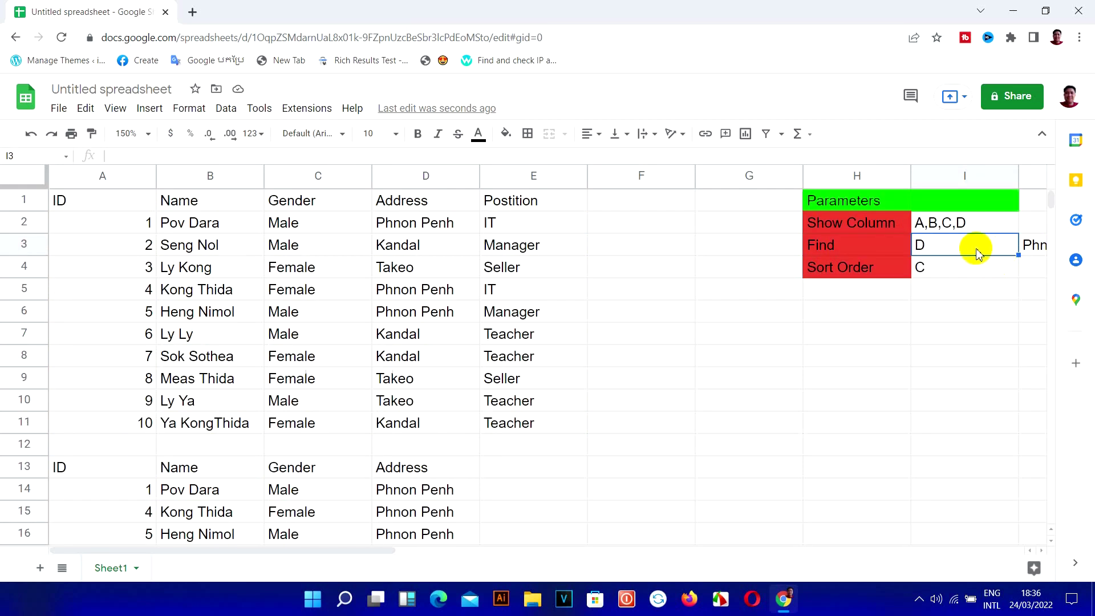
type("C")
key("Return")
- Enter Male as the Find value in J3
left_click(1031, 254)
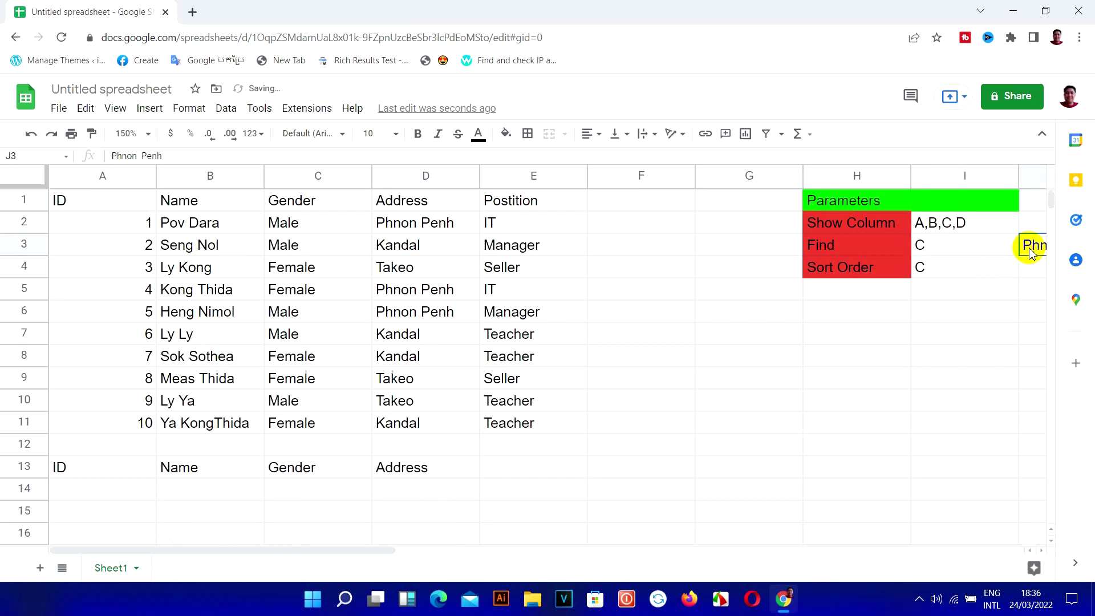
type("Male")
key("Return")
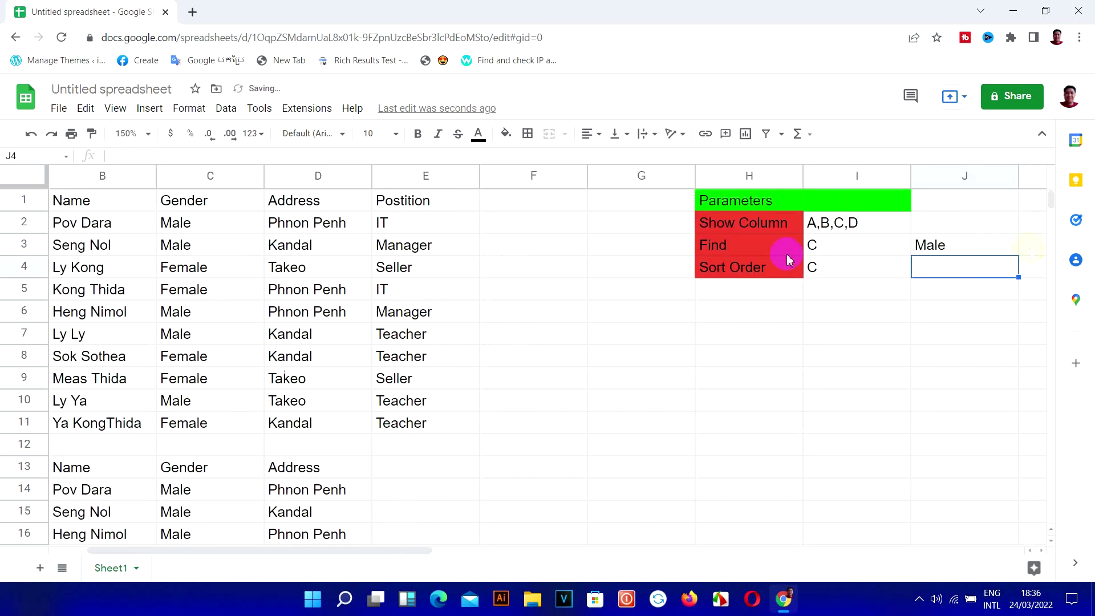
left_click(697, 553)
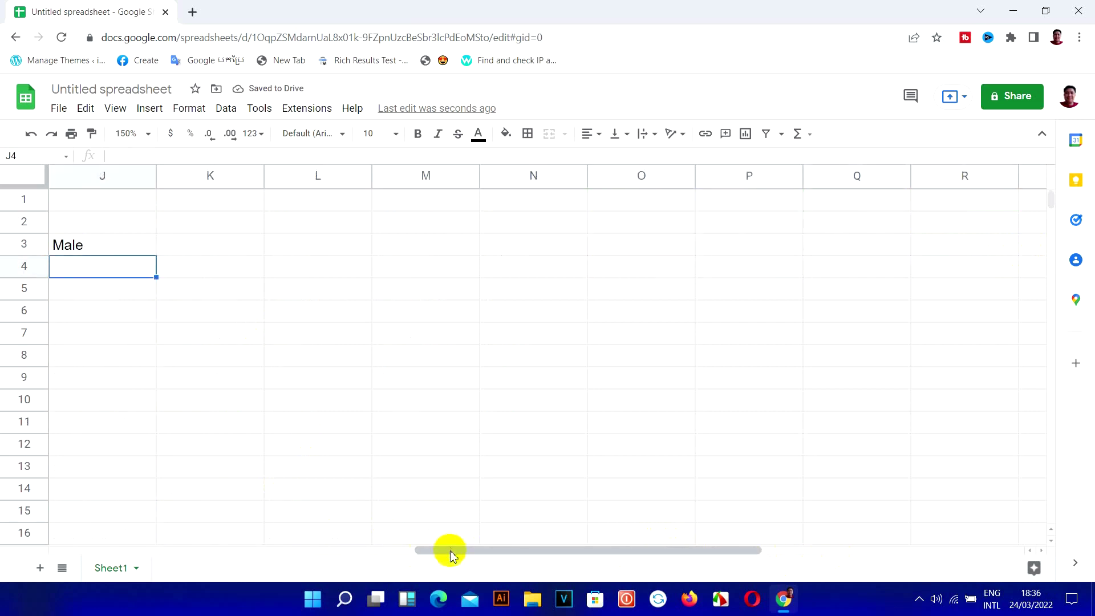
mouse_move(417, 554)
left_mouse_down()
mouse_move(264, 550)
mouse_move(141, 562)
left_mouse_up()
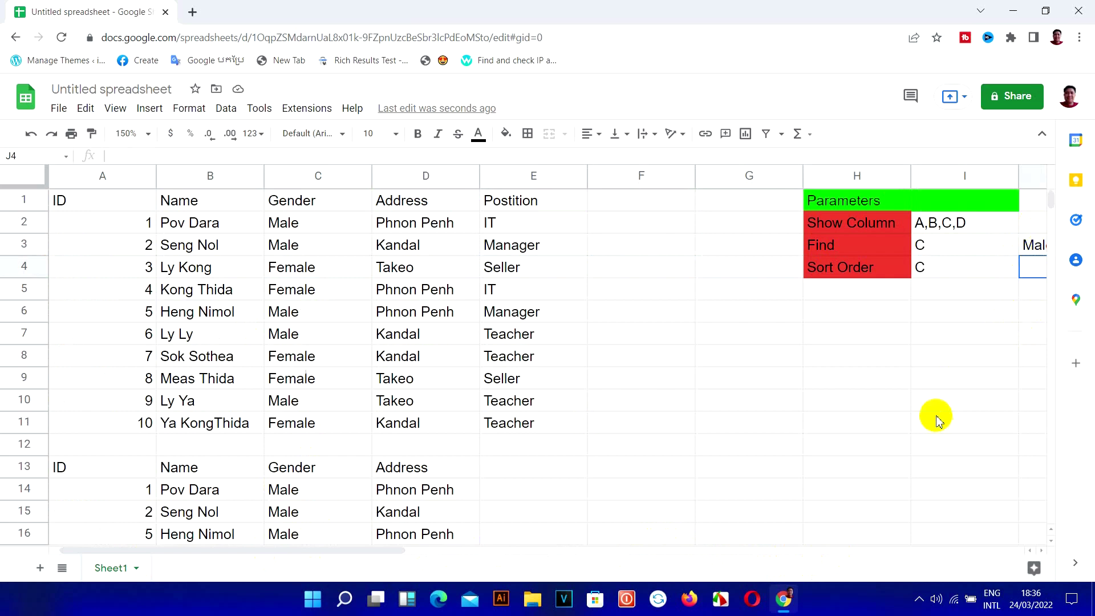
left_click(147, 134)
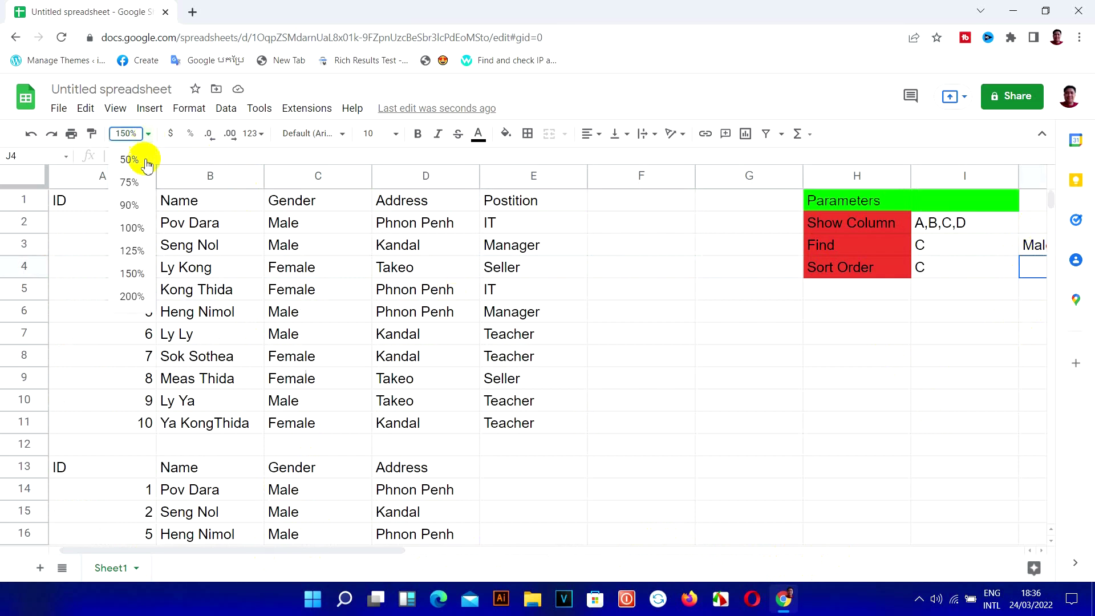
- Zoom the sheet to 125% and inspect the A13 QUERY formula with its where clause
left_click(134, 253)
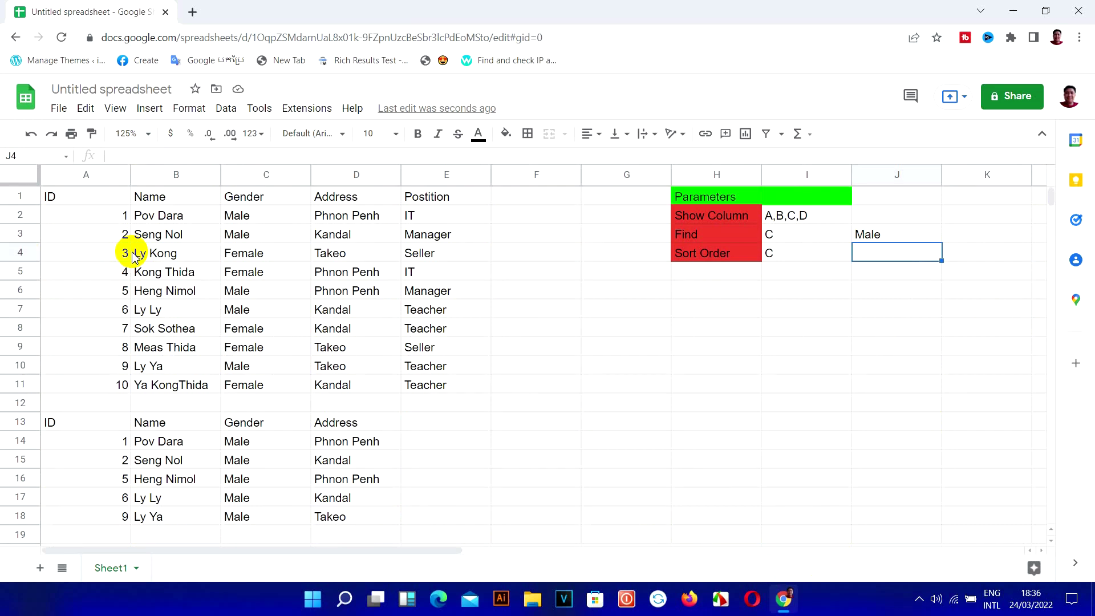
left_click(892, 234)
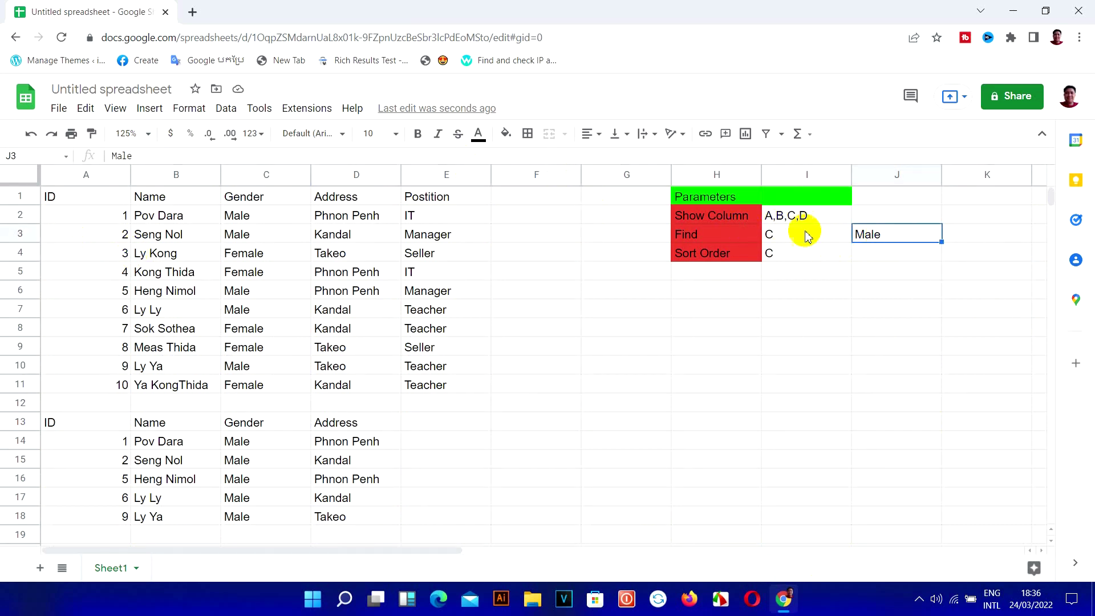
left_click(88, 425)
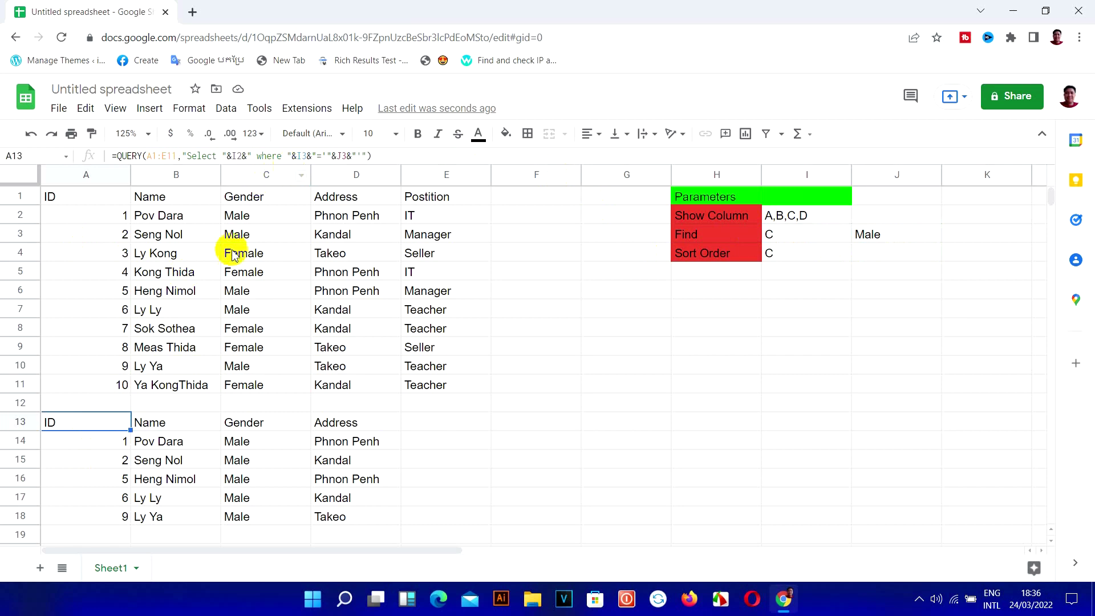
double_click(89, 422)
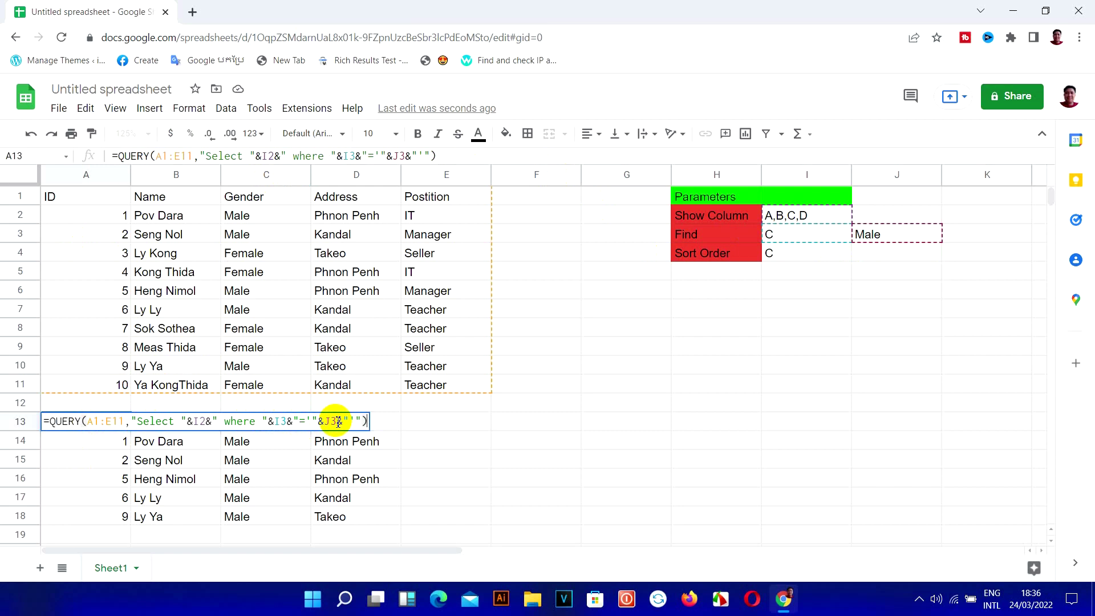
key("Return")
left_click(839, 216)
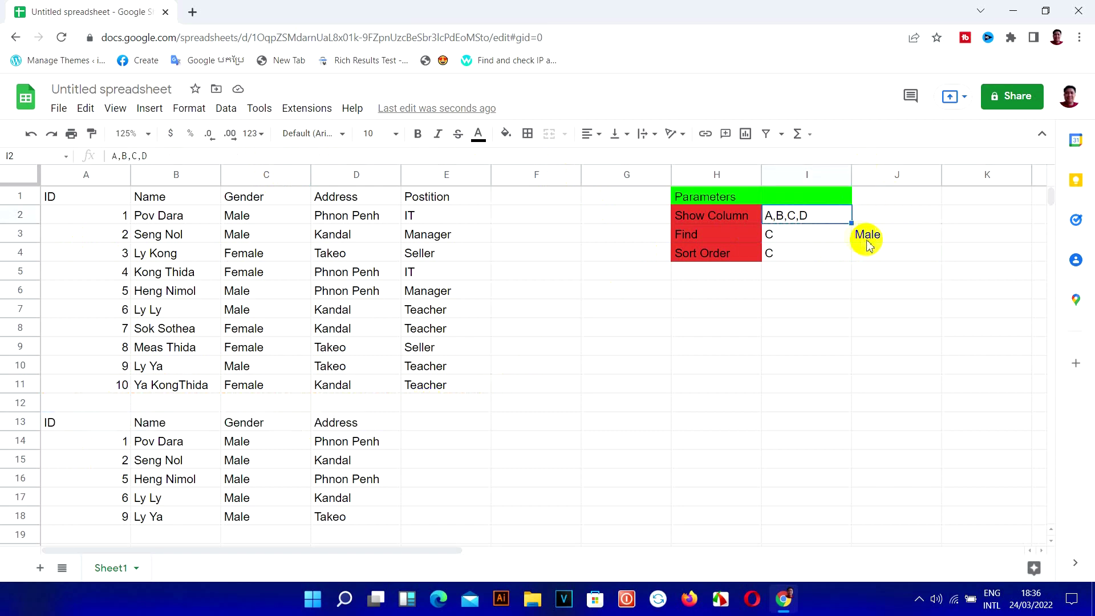
- Set Show Column to A,B,C,D,E and change the Find column to E
left_click(837, 240)
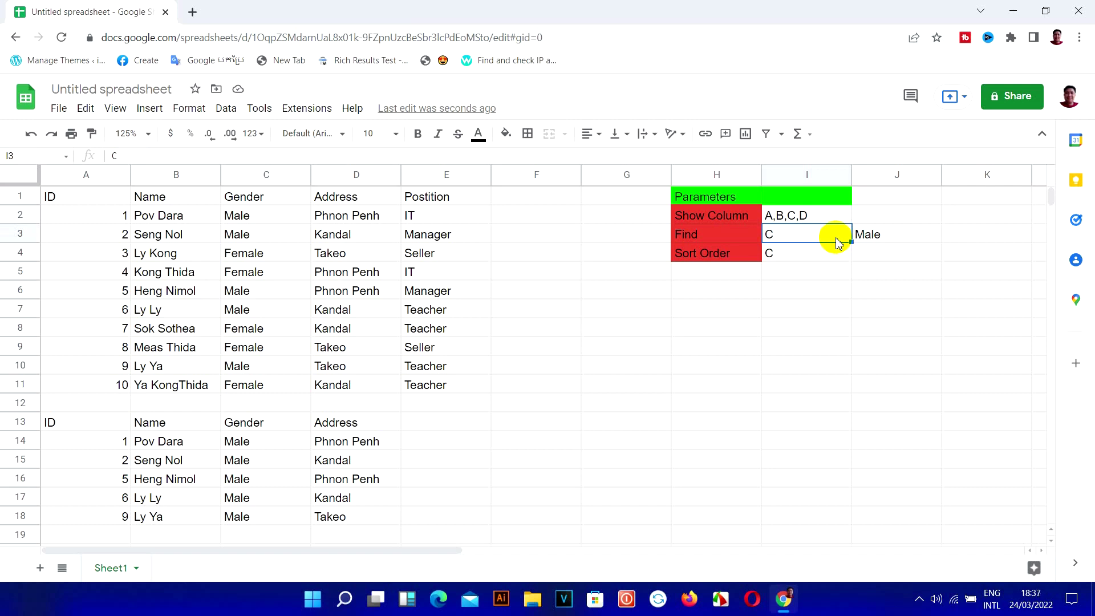
double_click(820, 214)
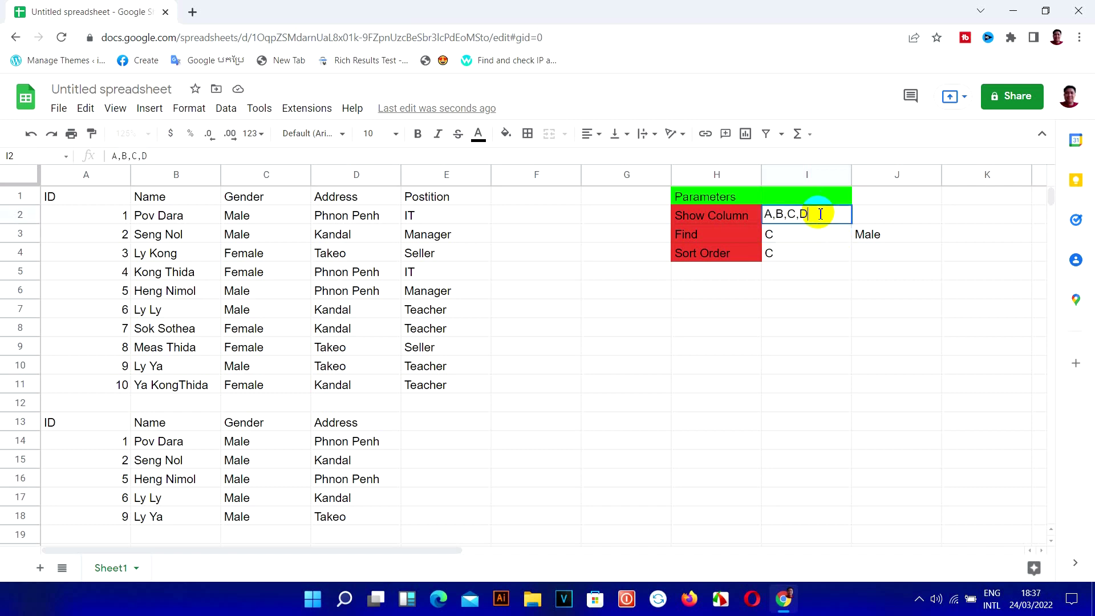
type(",E")
key("Return")
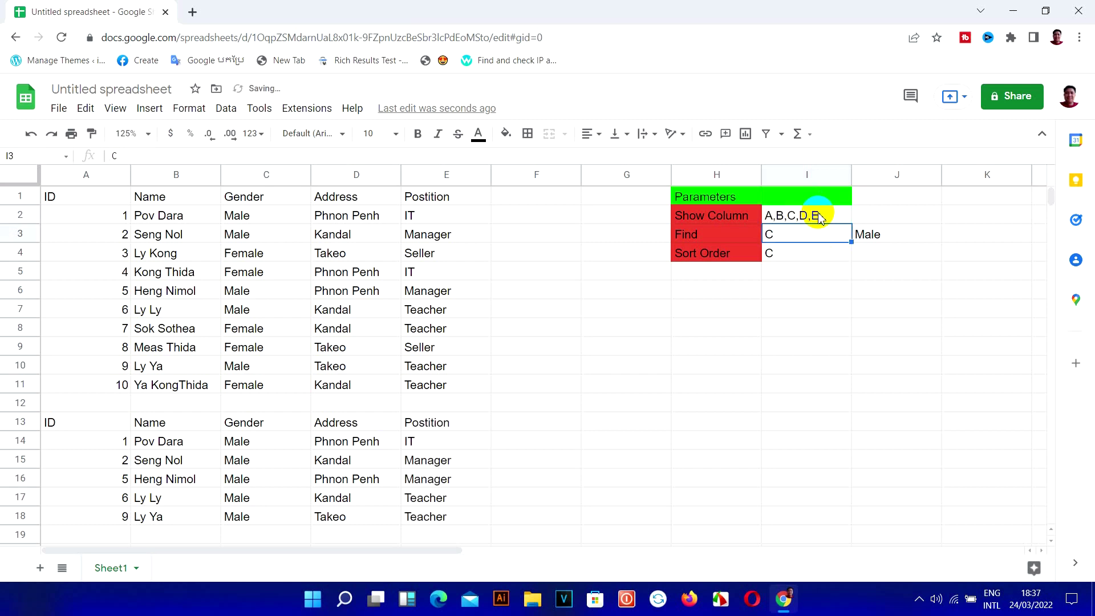
double_click(801, 244)
key("BackSpace")
type("E")
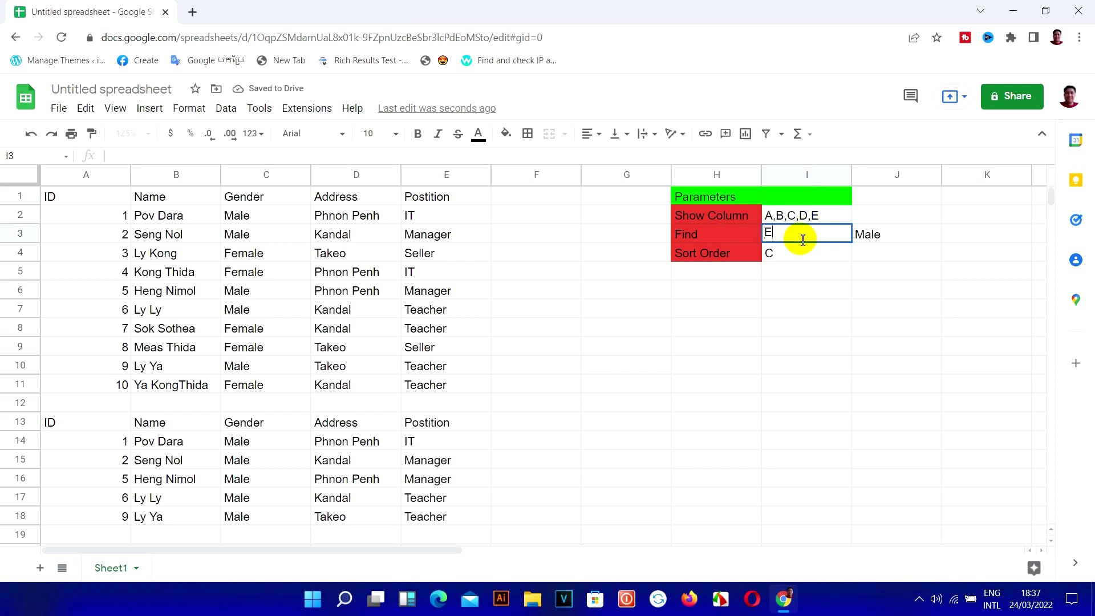
key("Return")
- Replace the Find value in J3 with Teacher
left_click(875, 222)
left_click(874, 232)
type("Teacher")
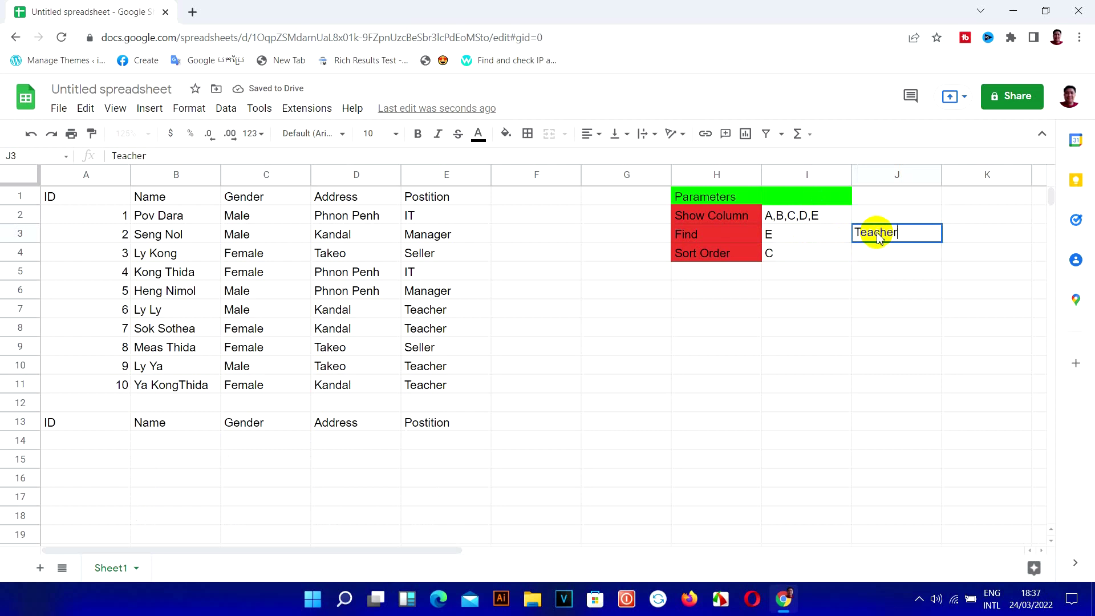
key("Return")
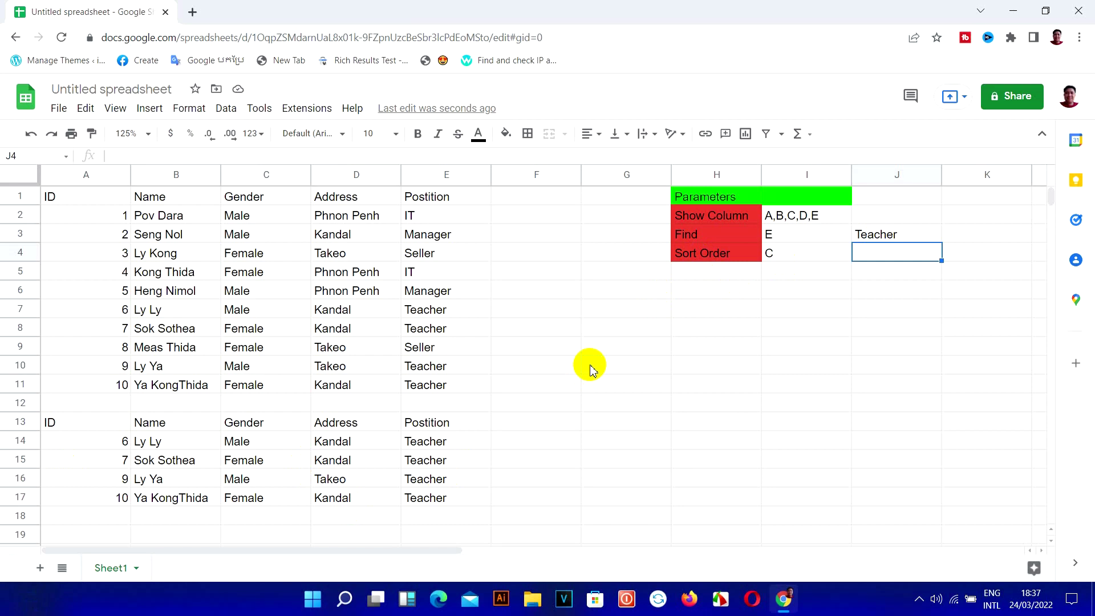
left_click(99, 423)
- Append an order by clause referencing Sort Order cell I4 to the A13 query string
double_click(101, 422)
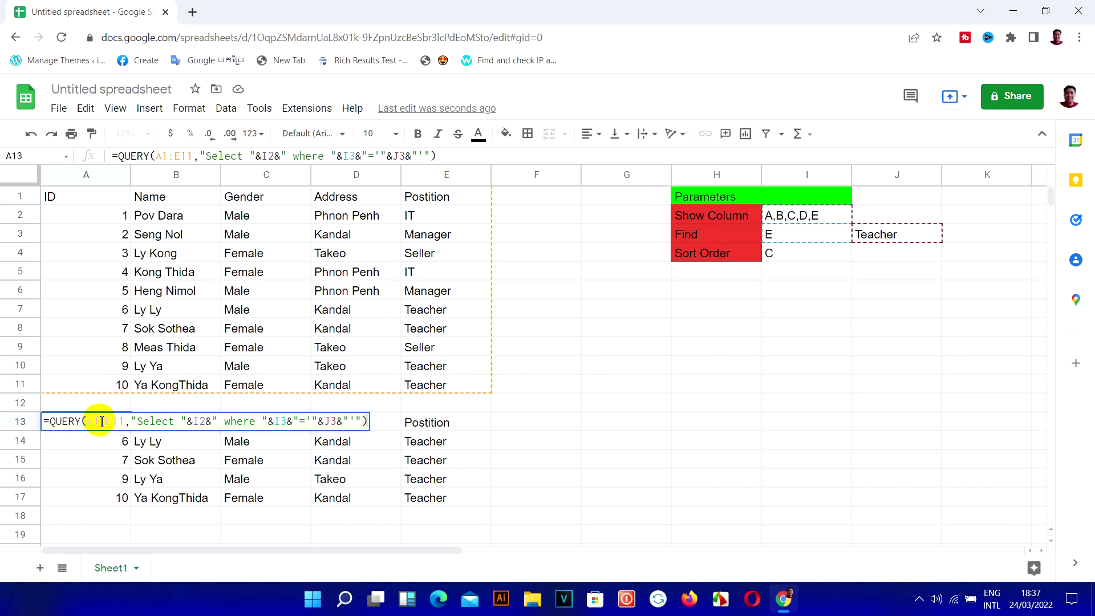
left_click(425, 155)
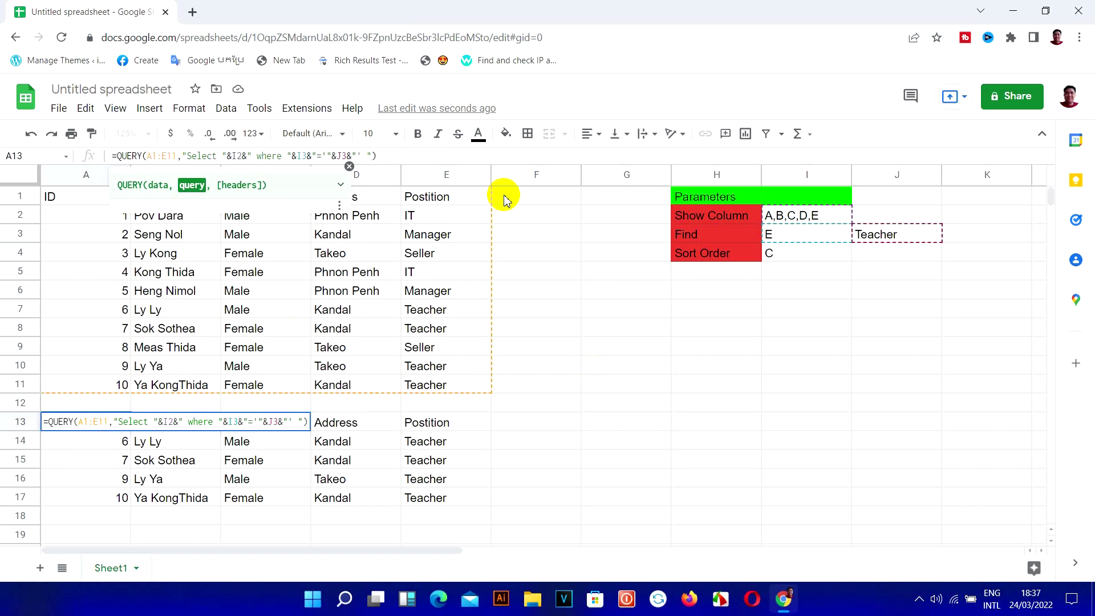
type("order by")
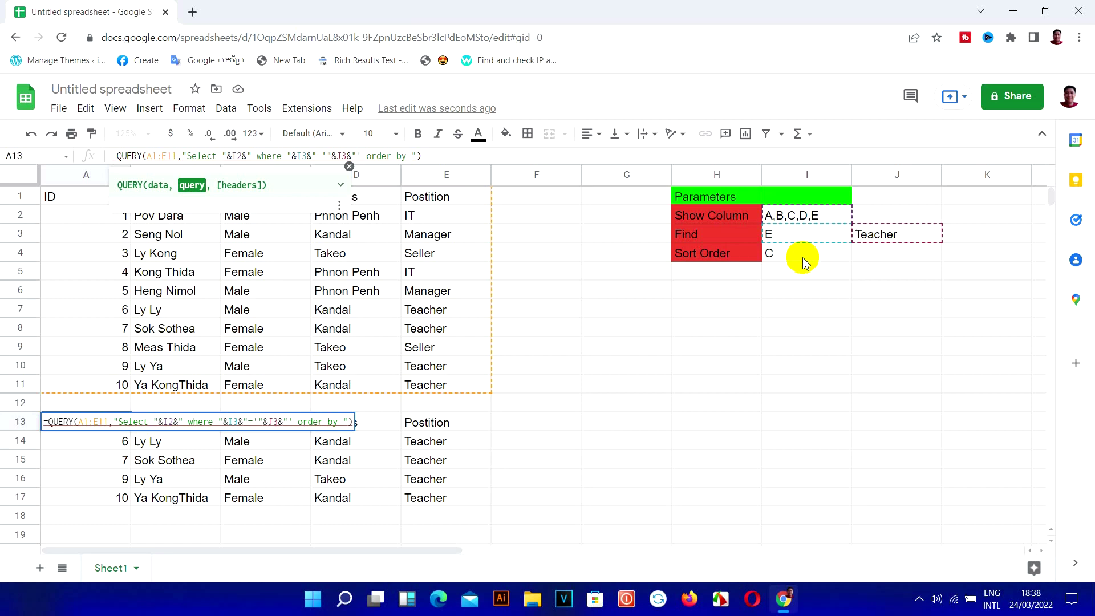
type("\"")
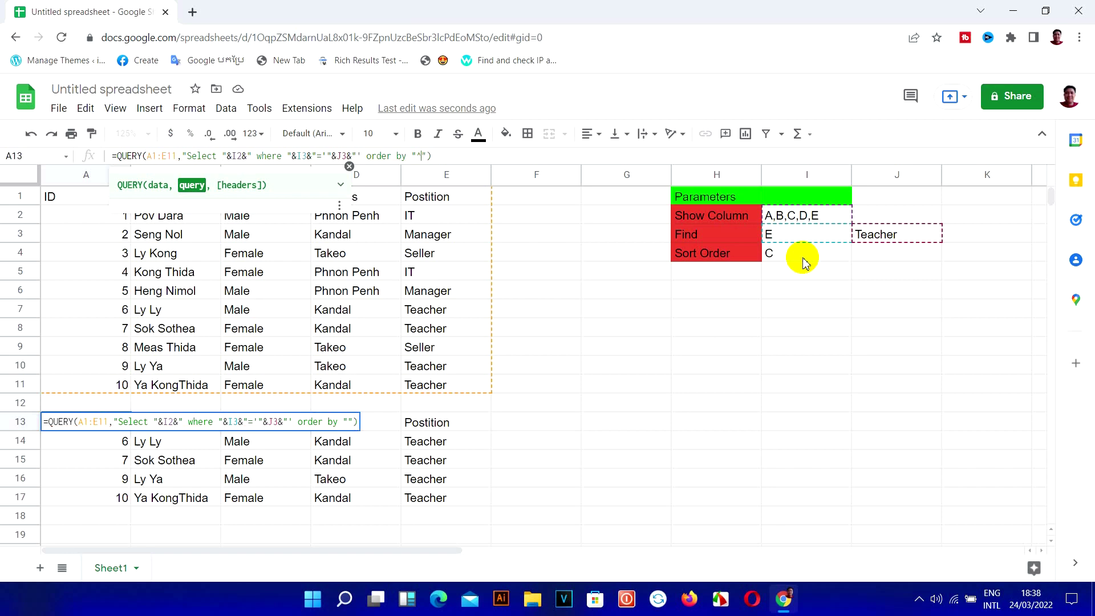
type("&")
left_click(810, 260)
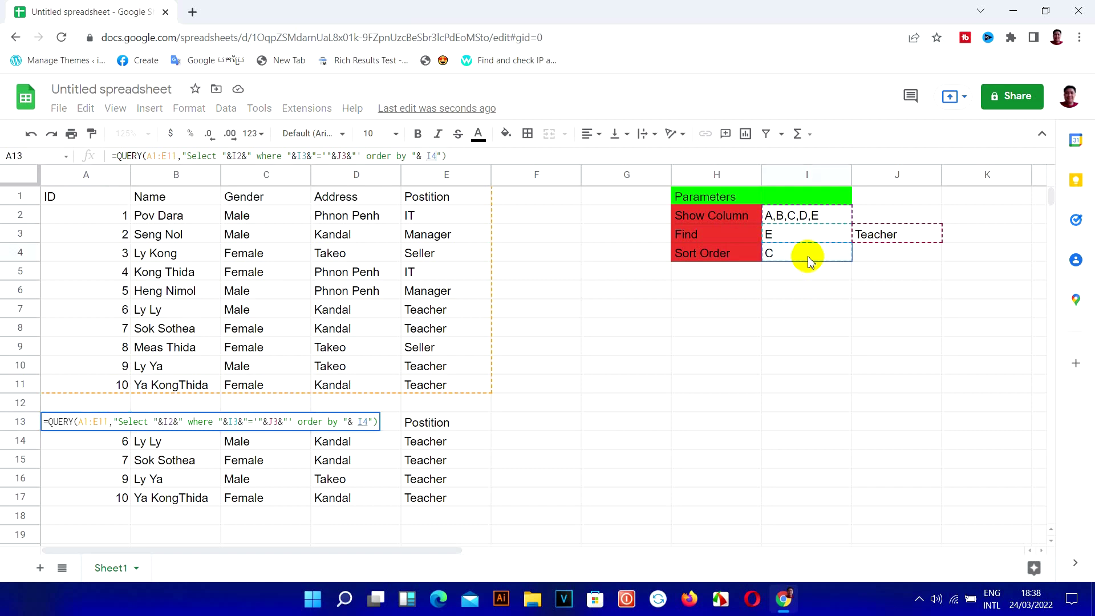
type("& ")
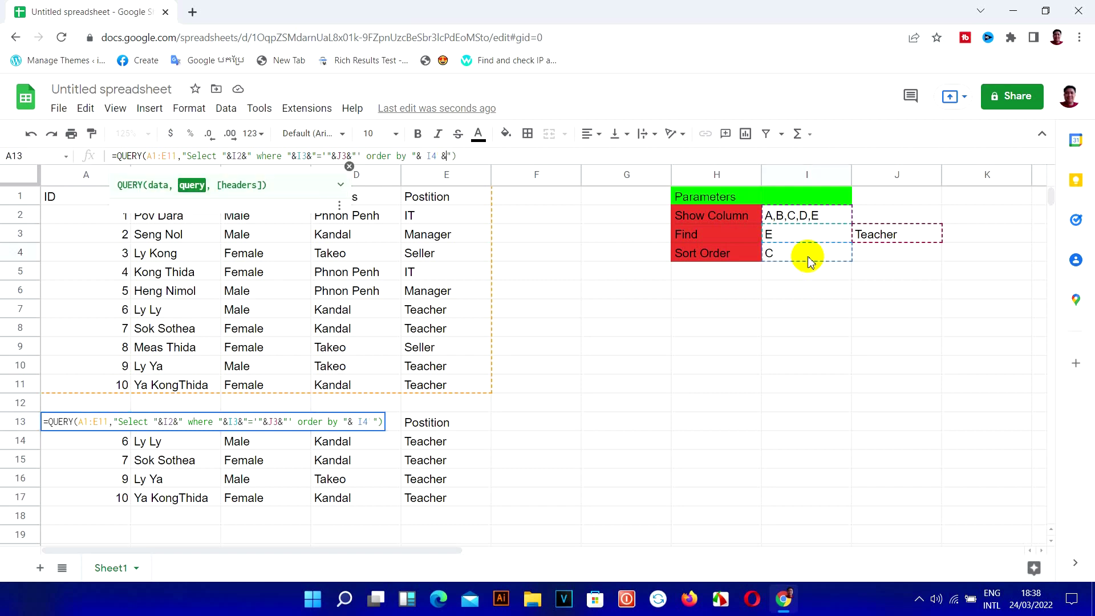
type("\"")
key("Return")
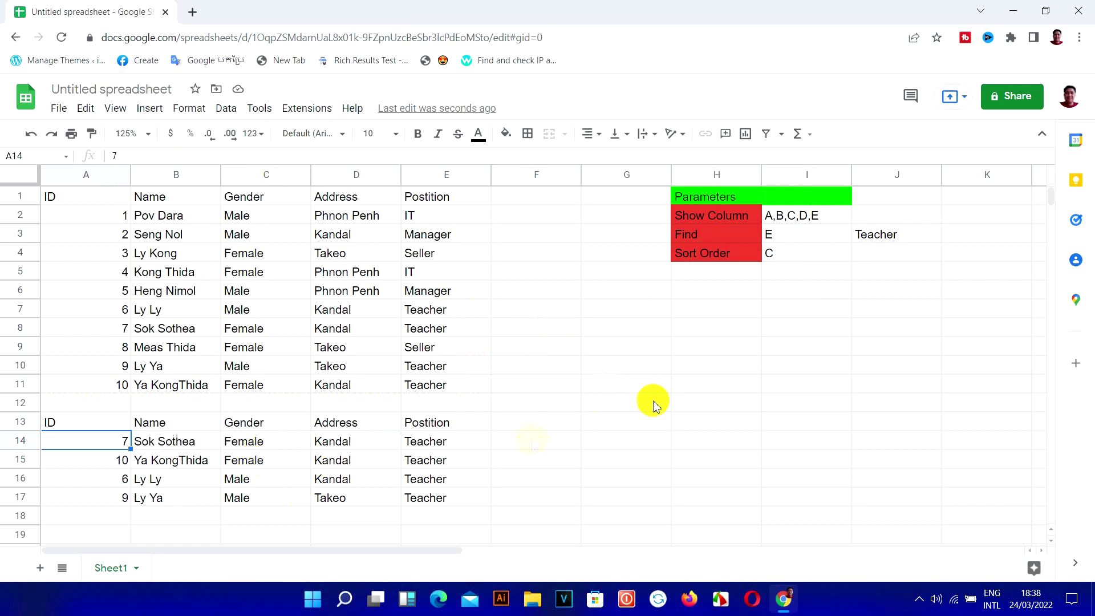
- Try Manager, then Teacher, as the Find value in J3
left_click(890, 234)
type("mN")
key("BackSpace")
key("BackSpace")
type("Manager")
key("Return")
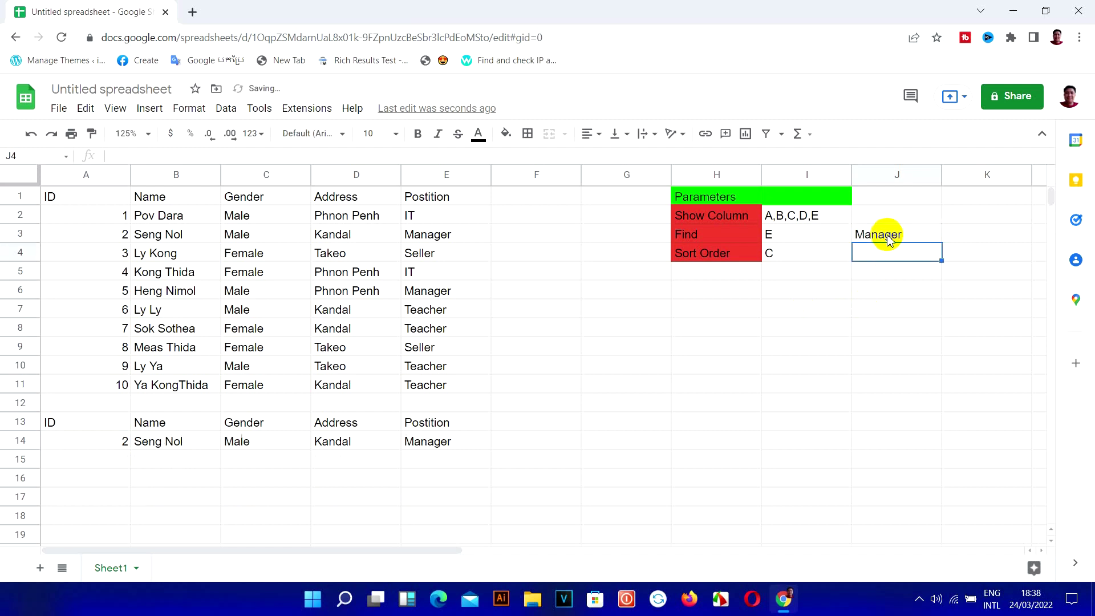
left_click(907, 229)
type("Teacher")
key("Return")
- Set the Find value in J3 to Seller
left_click(909, 234)
type("Seller")
key("Return")
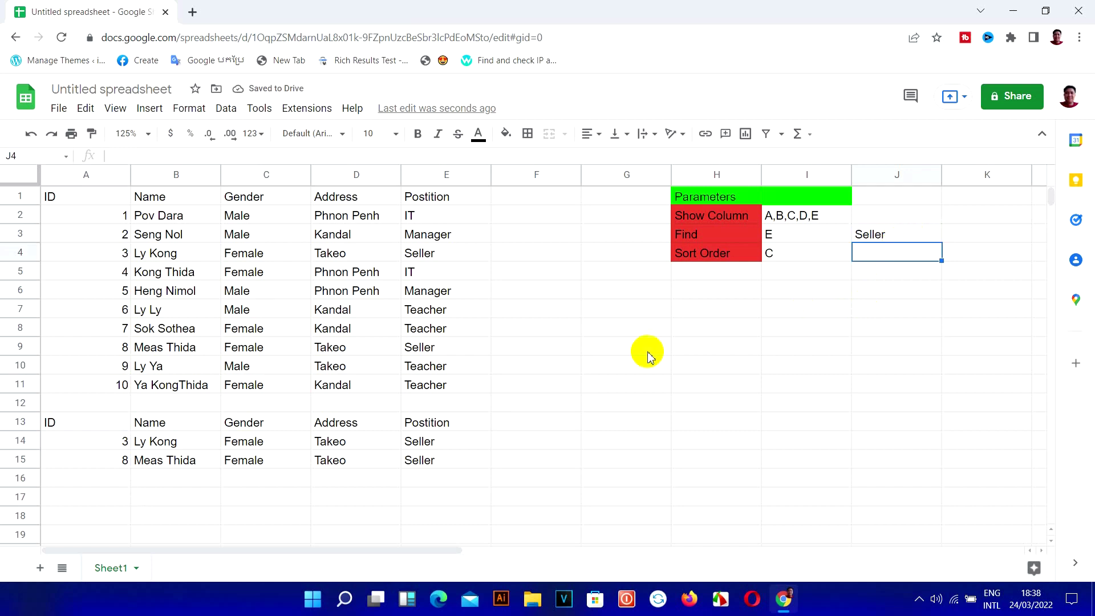
left_click(253, 238)
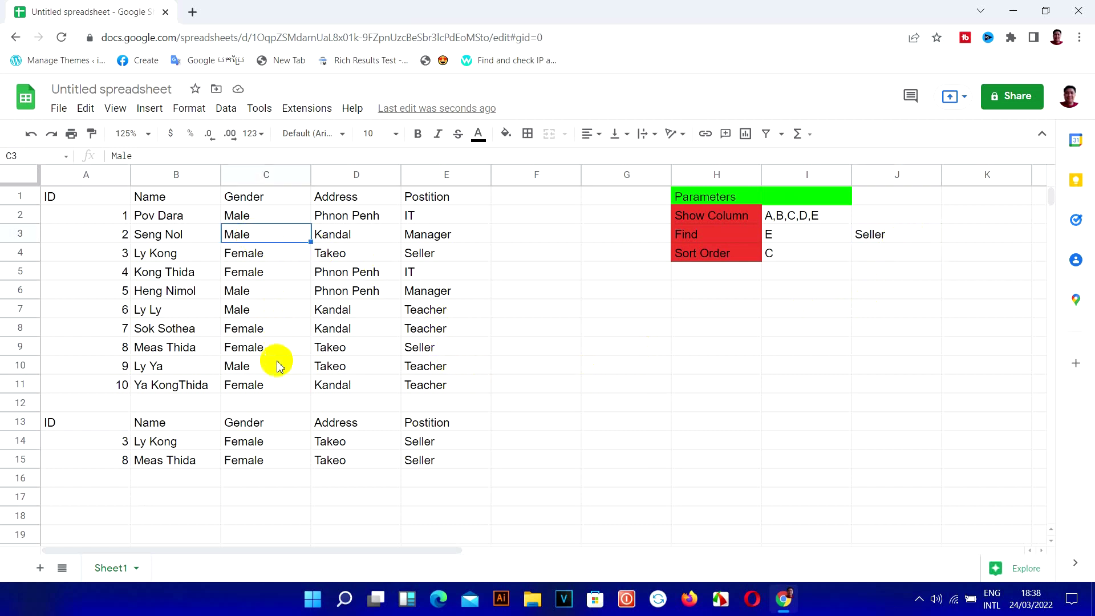
left_click(268, 388)
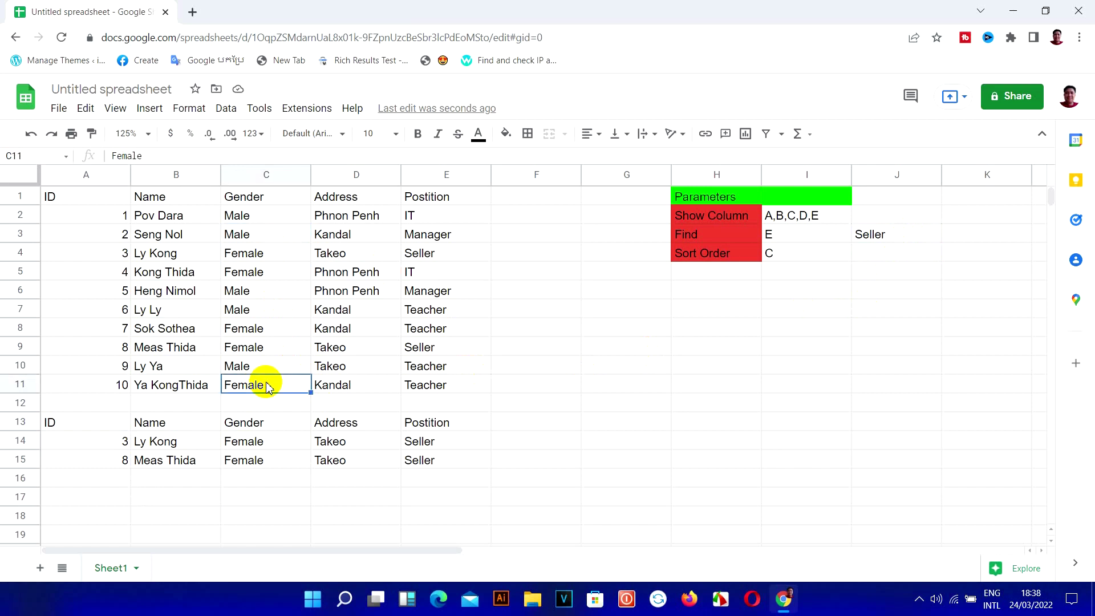
- Undo an accidental C11 gender change and set employee 8's gender in C9 to Male
type("M")
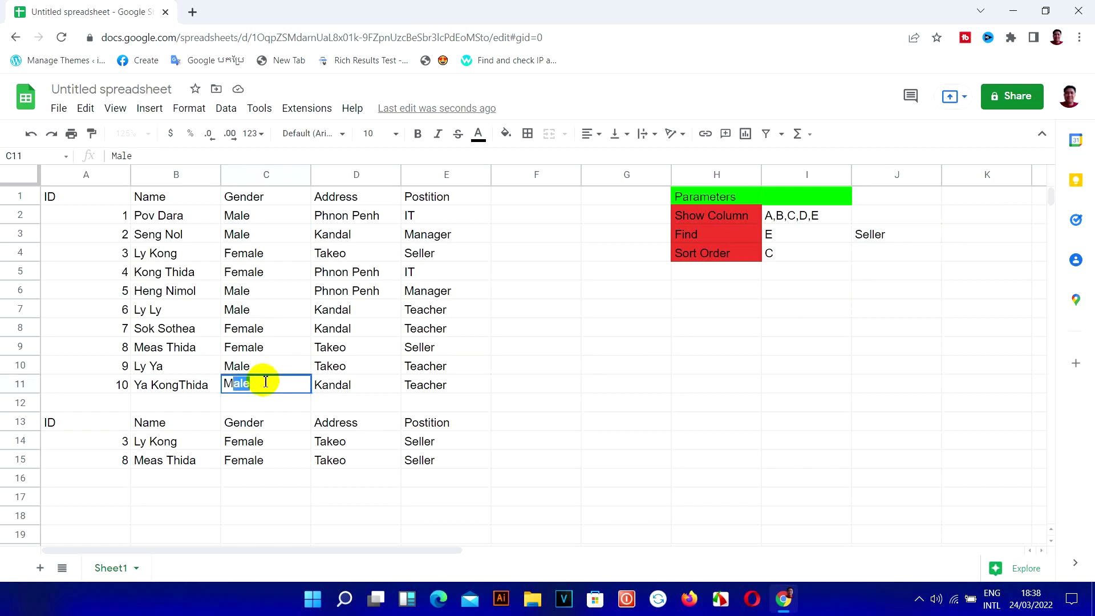
key("Return")
key("ctrl+z")
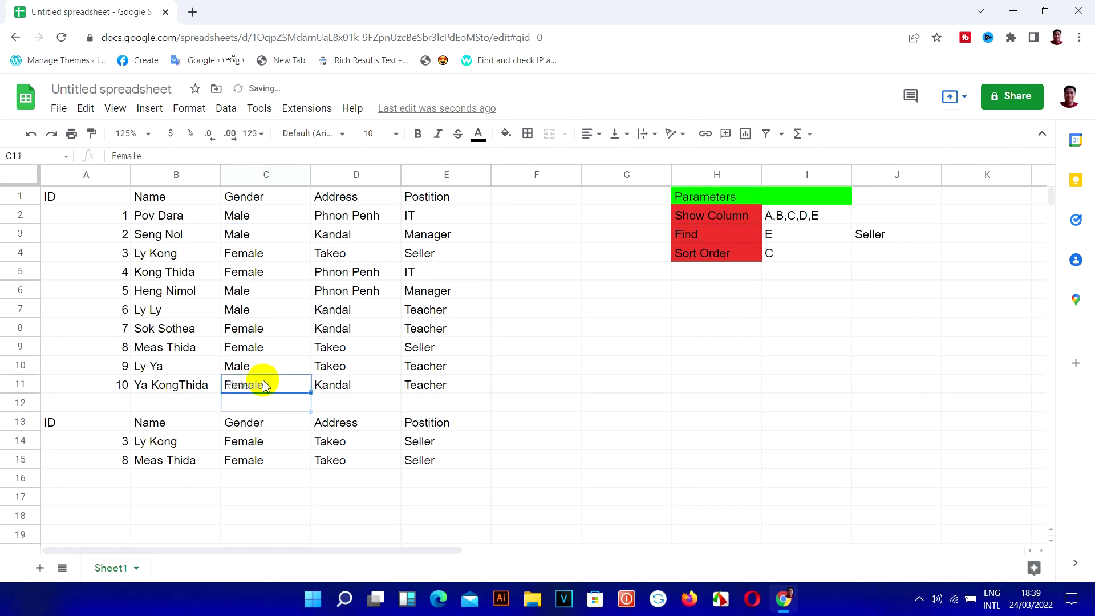
left_click(259, 346)
type("Male")
key("Return")
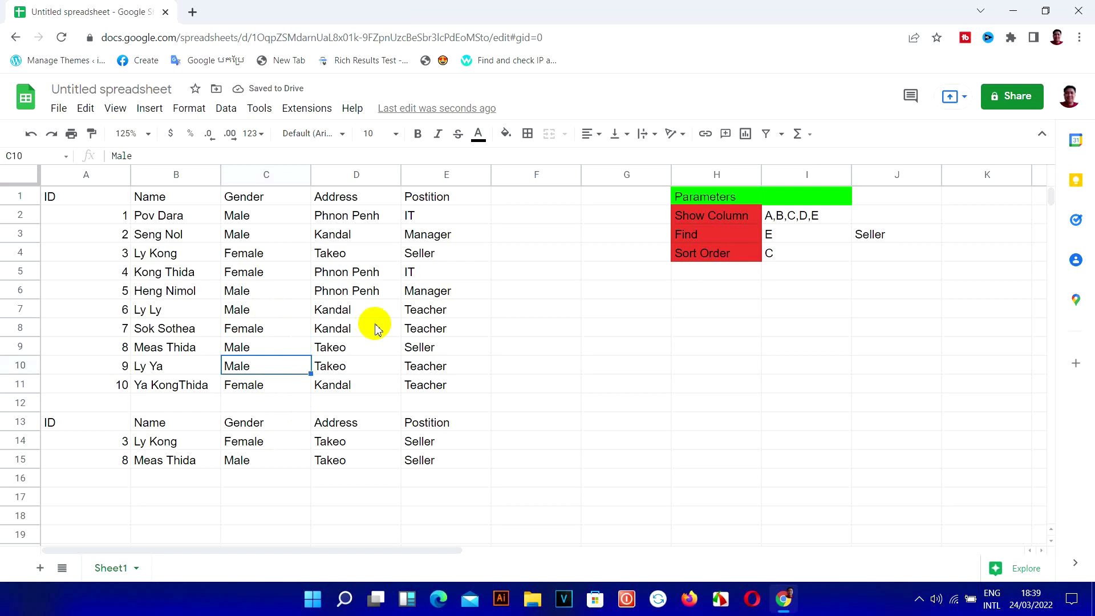
left_click(270, 333)
type("M")
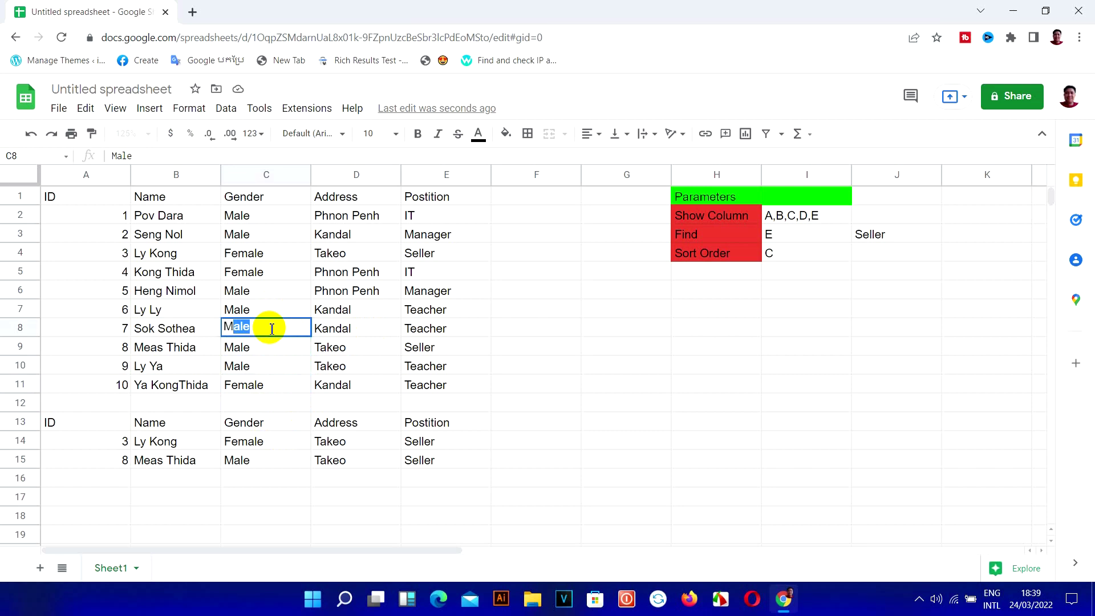
key("Return")
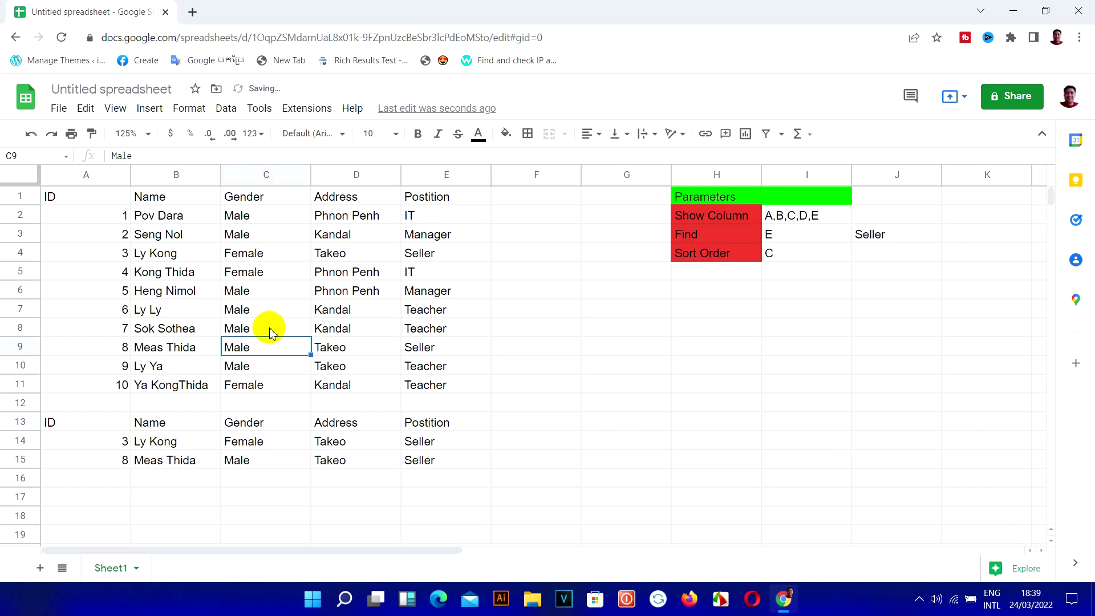
left_click(269, 332)
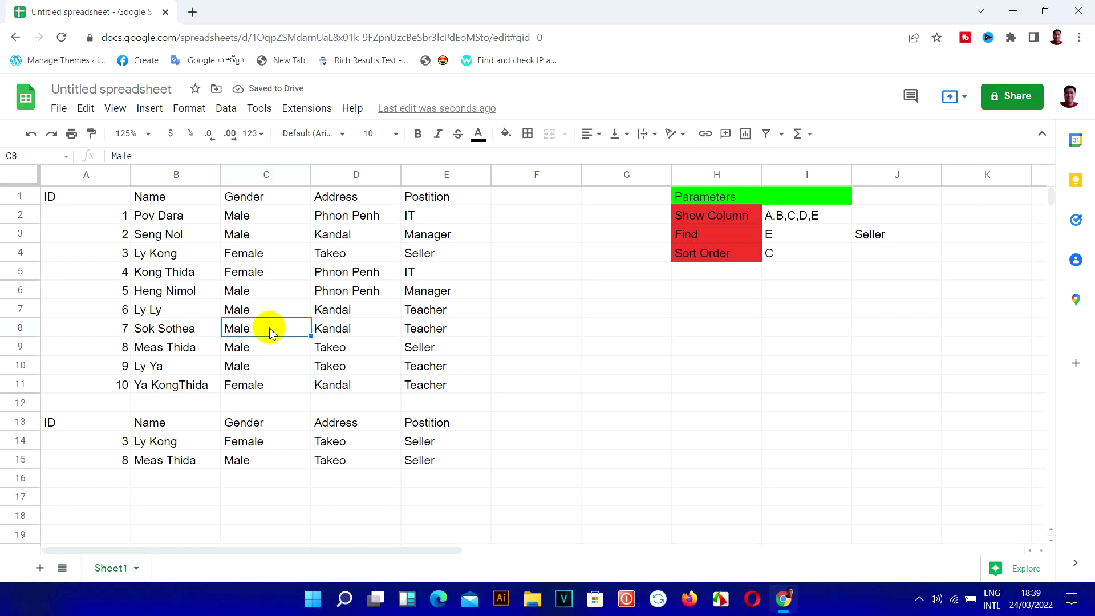
key("ctrl+z")
left_click(415, 326)
type("Se")
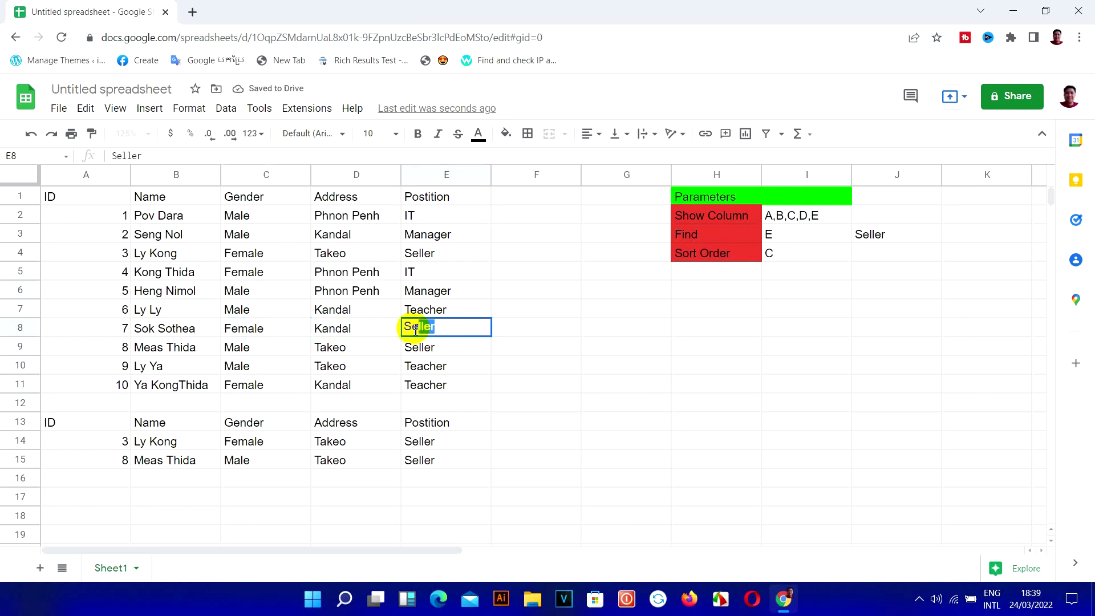
key("Return")
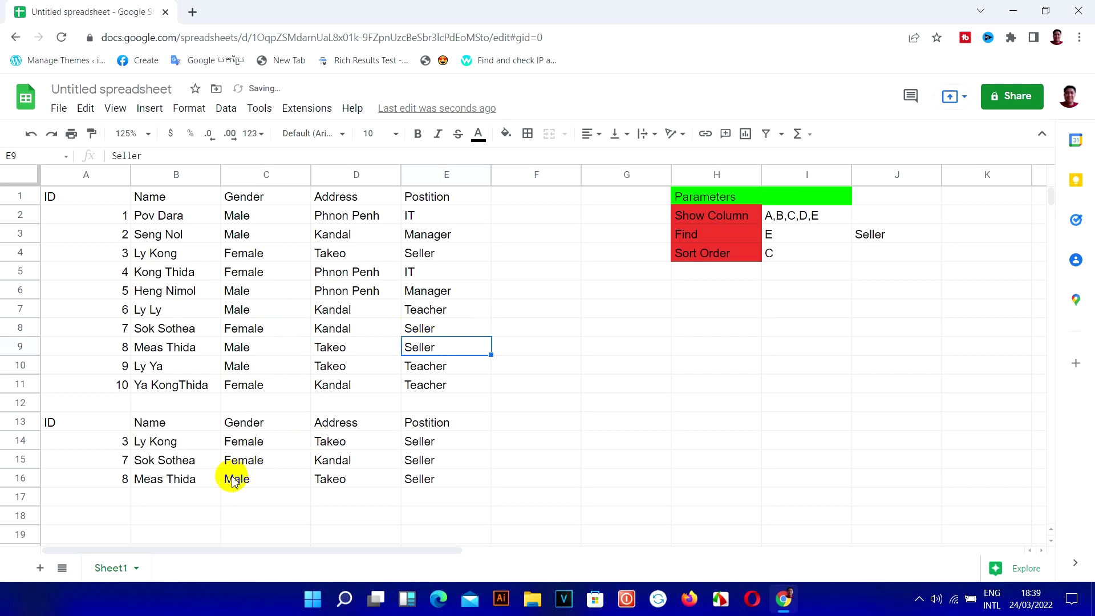
left_click(816, 258)
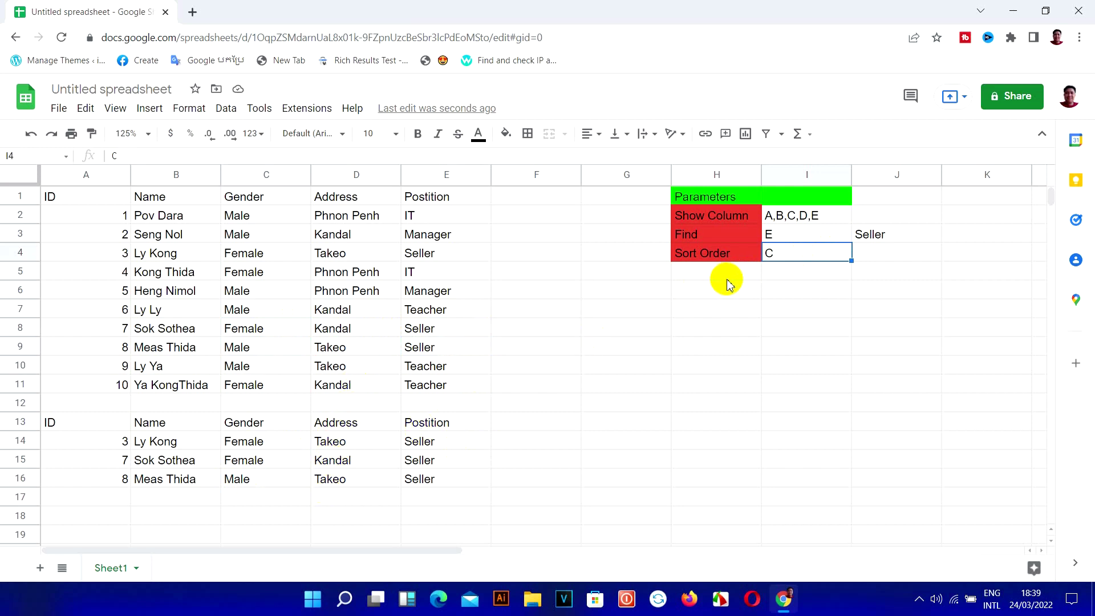
- Set Sort Order in I4 to D, then review the parameter-driven QUERY formula in A13
type("D")
key("Return")
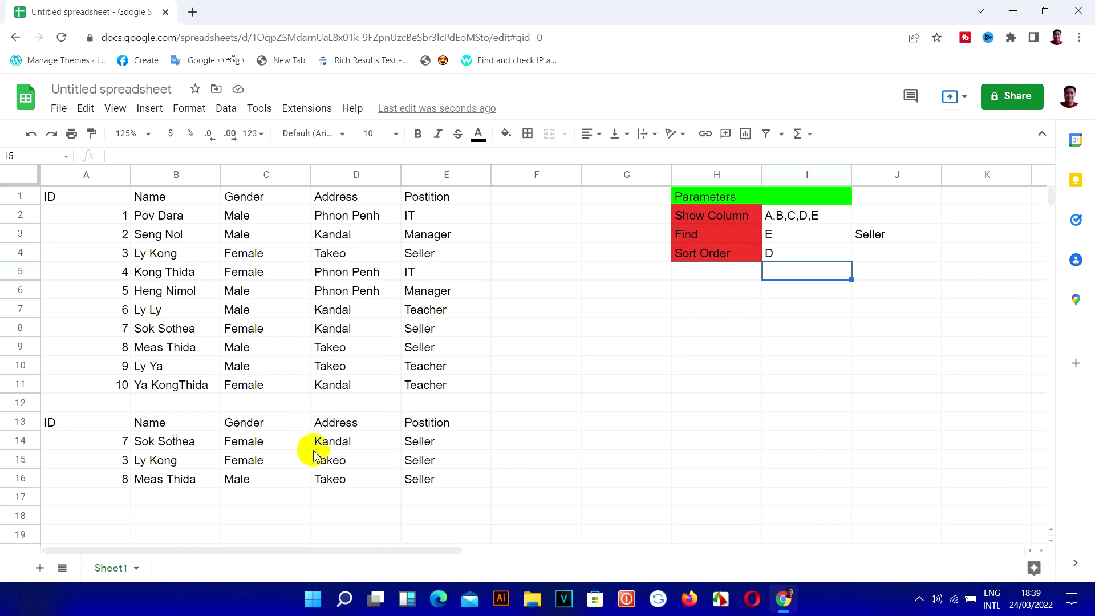
left_click(105, 422)
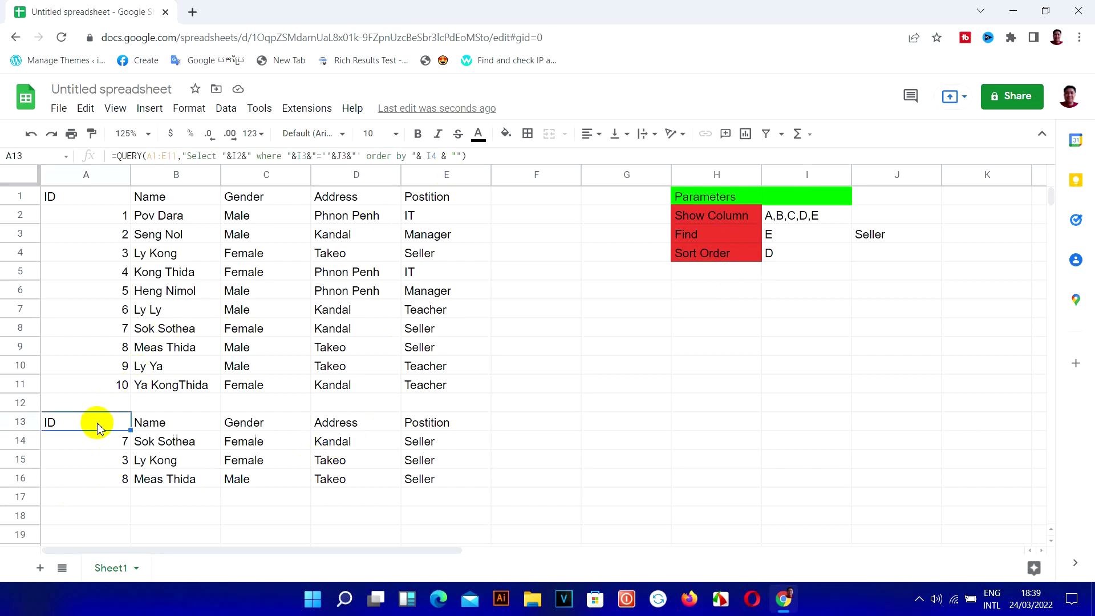
double_click(100, 425)
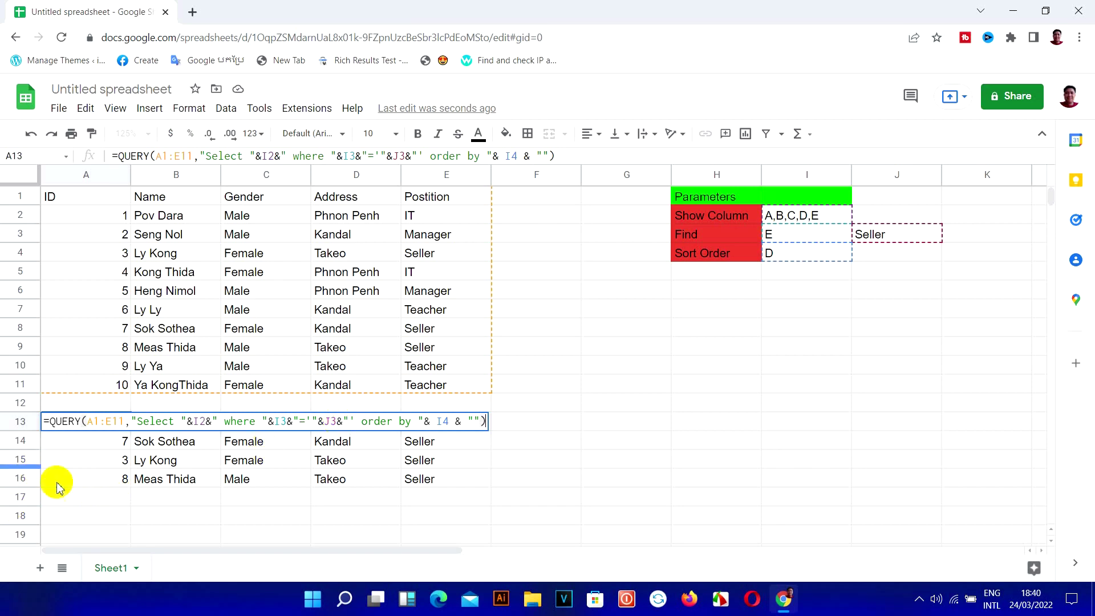
left_click(78, 504)
- Start a QUERY formula in A17 with A1:E11 as the data range
type("`=")
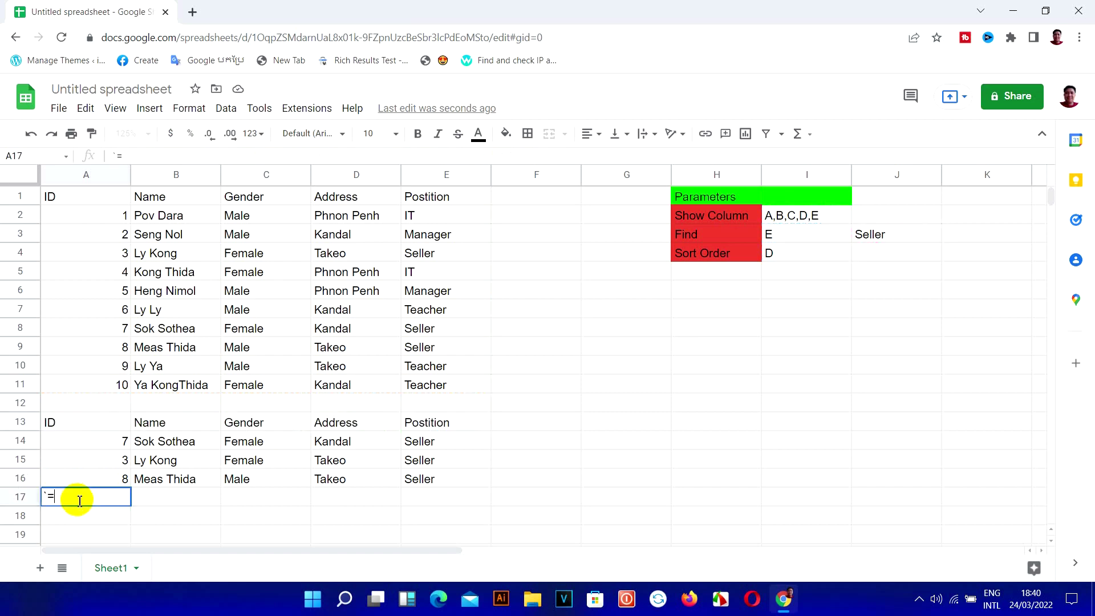
type("Query(")
key("BackSpace")
key("BackSpace")
key("BackSpace")
key("BackSpace")
key("BackSpace")
key("BackSpace")
key("BackSpace")
key("BackSpace")
type("=")
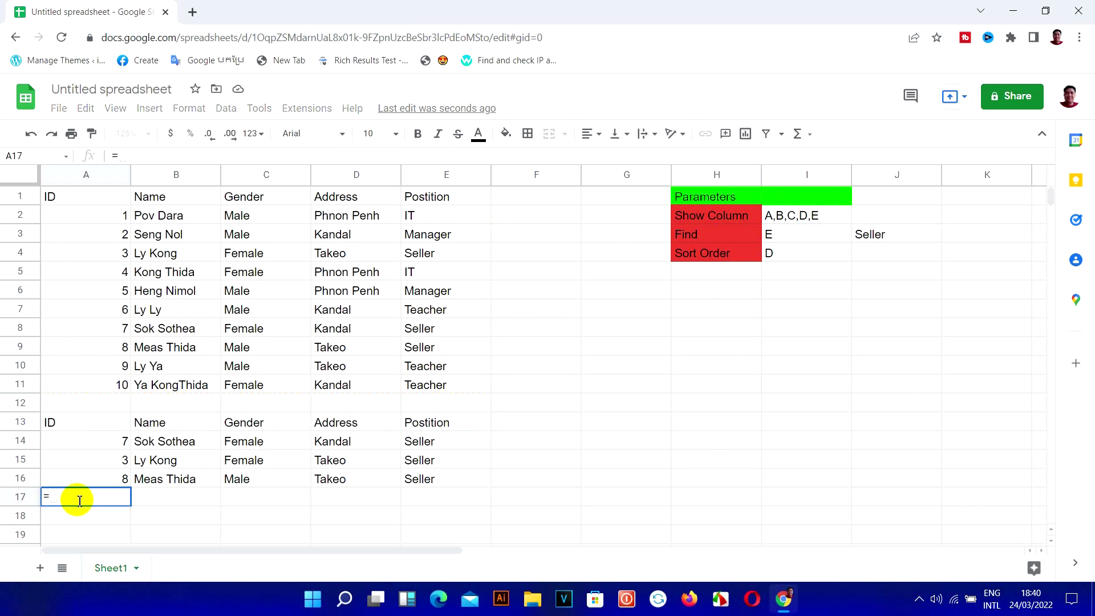
type("Q")
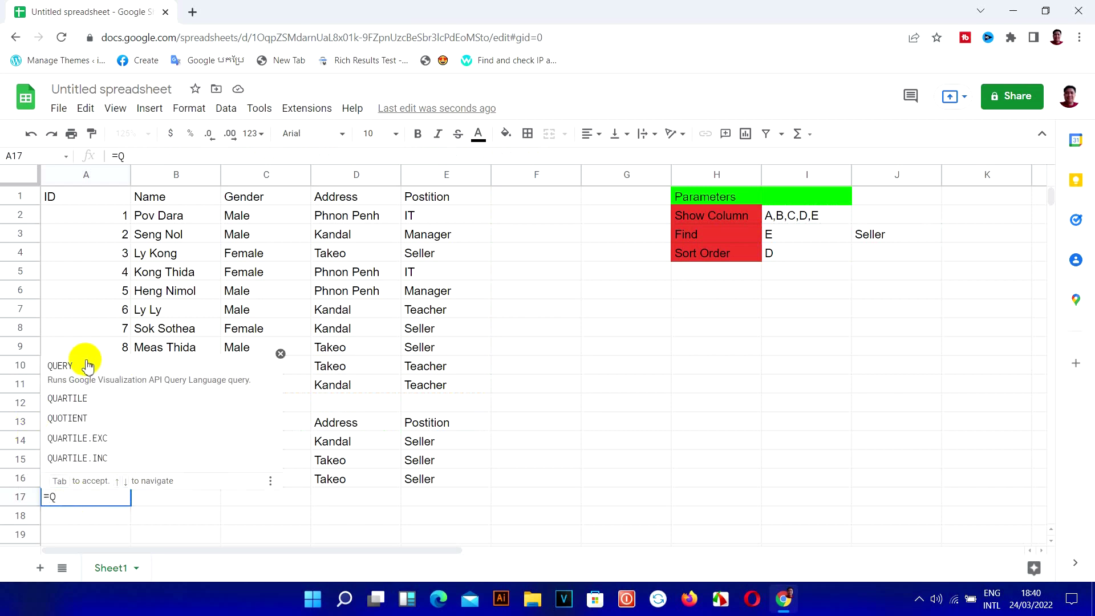
left_click(80, 366)
left_click(86, 366)
left_click_drag(96, 186, 372, 184)
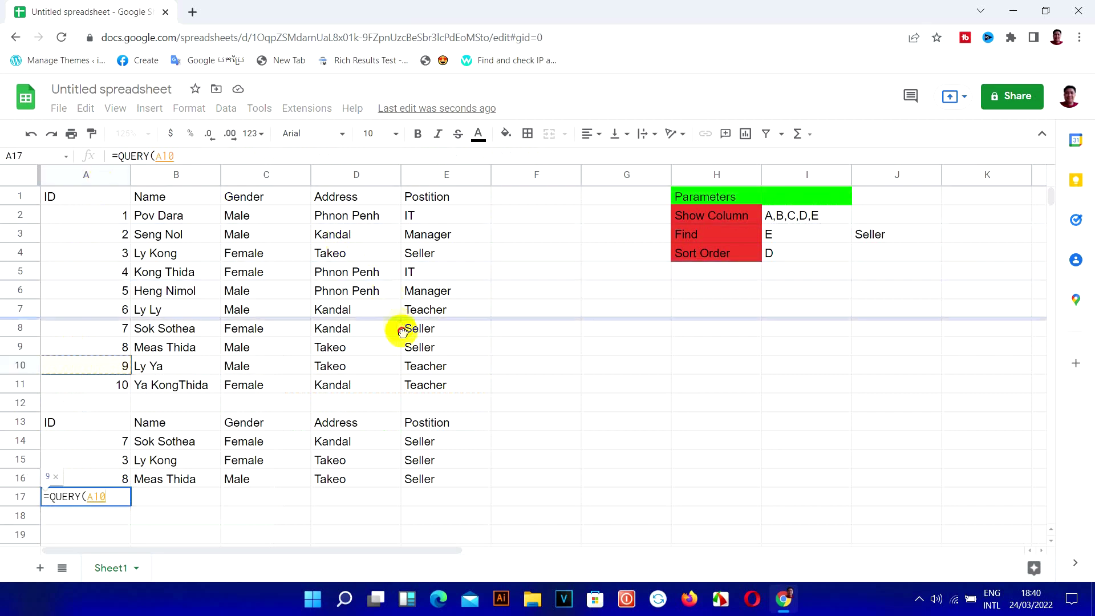
left_click_drag(102, 200, 432, 381)
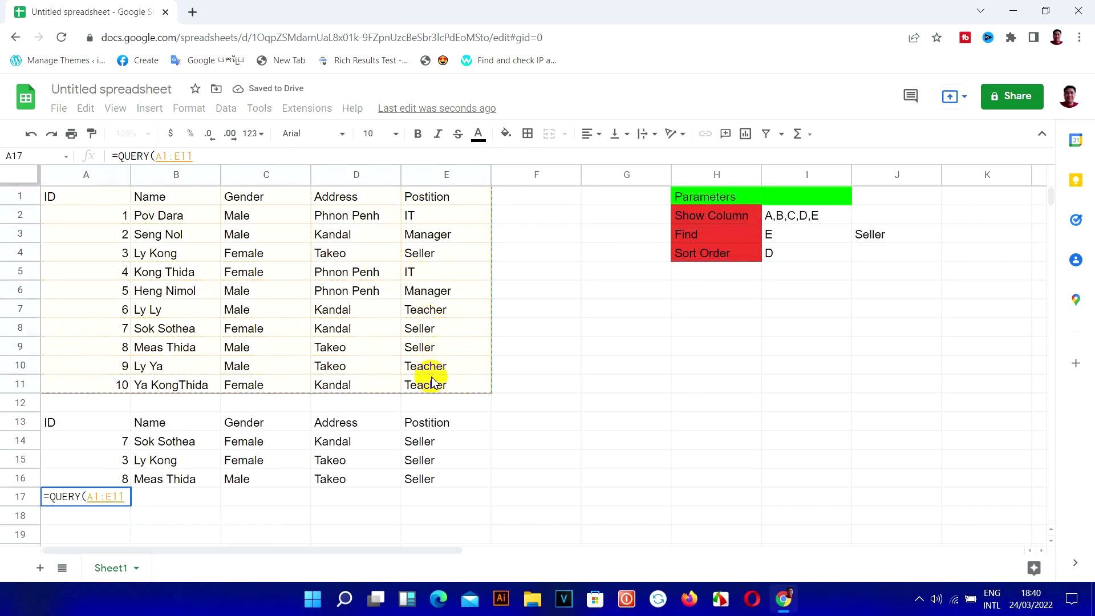
- Finish the query string "Select A,B,C,D,E where E='Seller' order by D" and commit the formula
type(",\"Select A,B,C,D,E where")
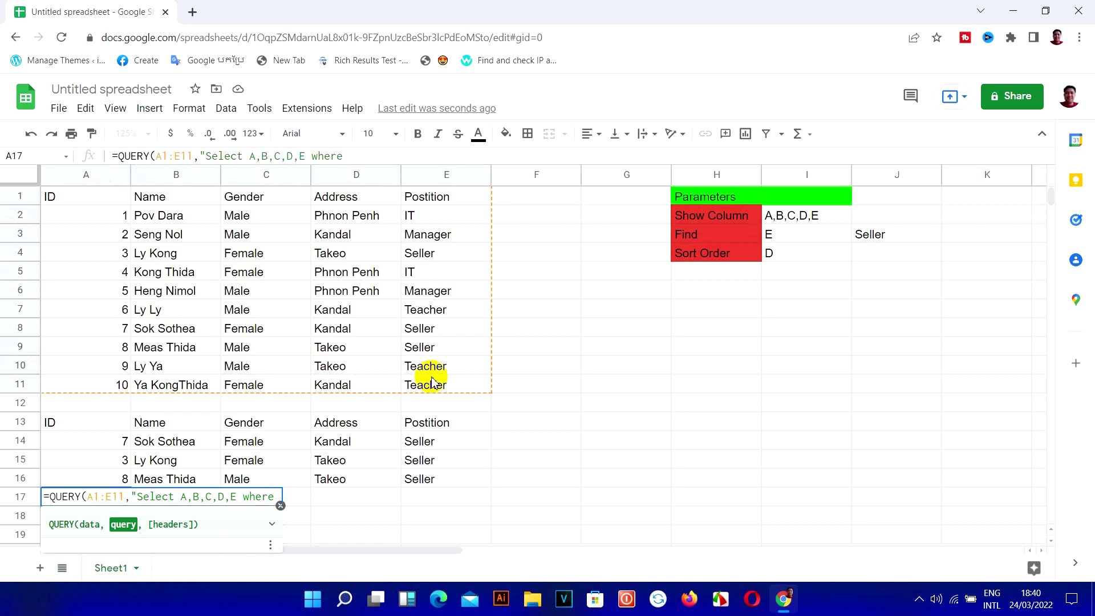
type("E")
type("='Seller")
key("BackSpace")
key("BackSpace")
key("BackSpace")
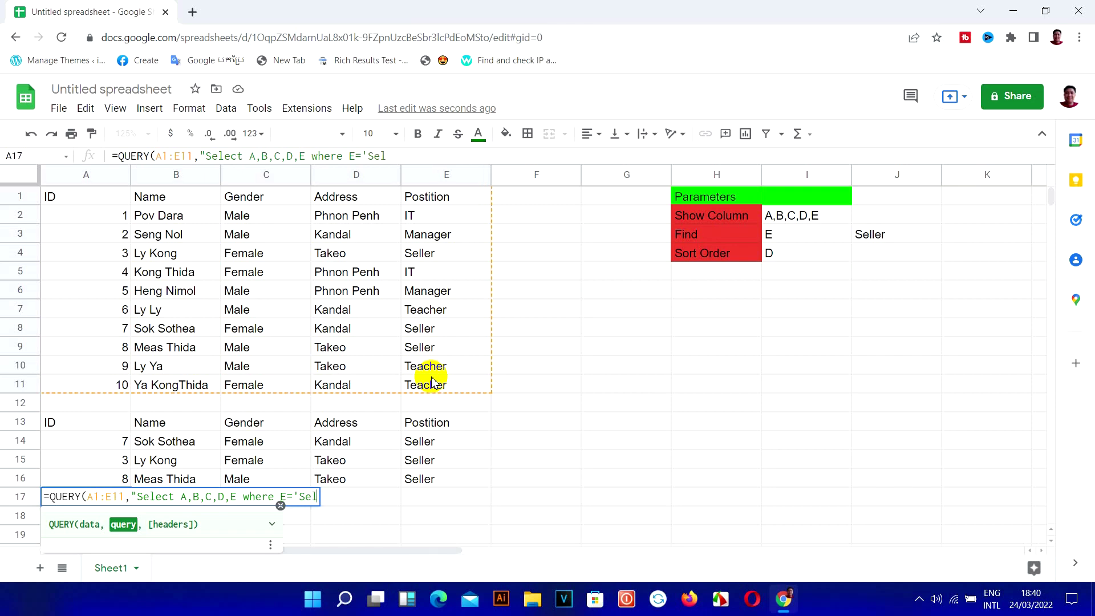
type("ler")
type("'")
type(" or")
type("b")
key("BackSpace")
type("der by ")
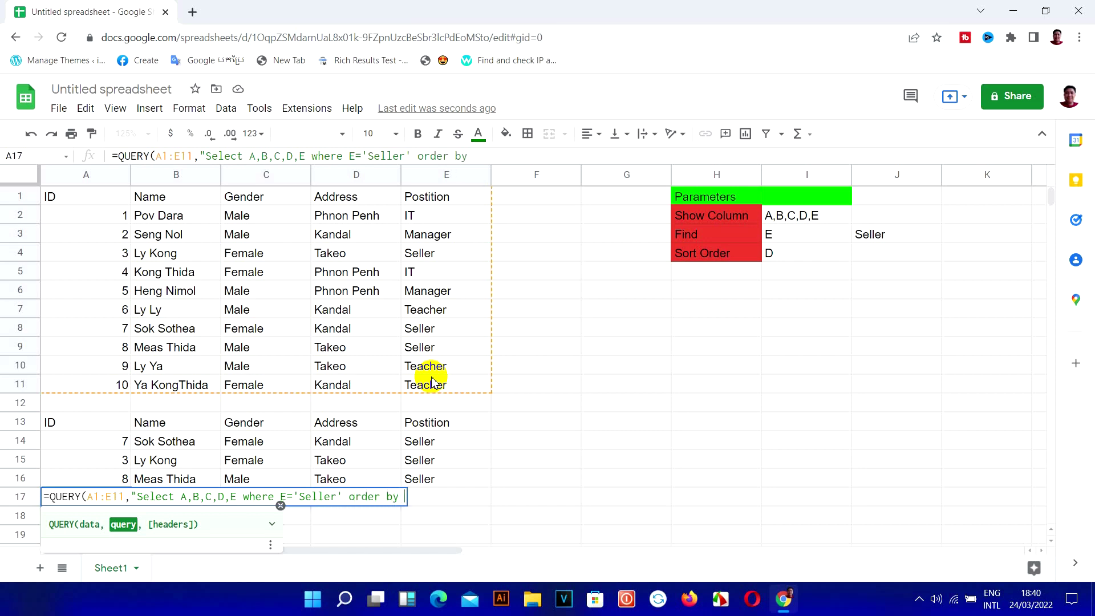
type("D")
type("\"")
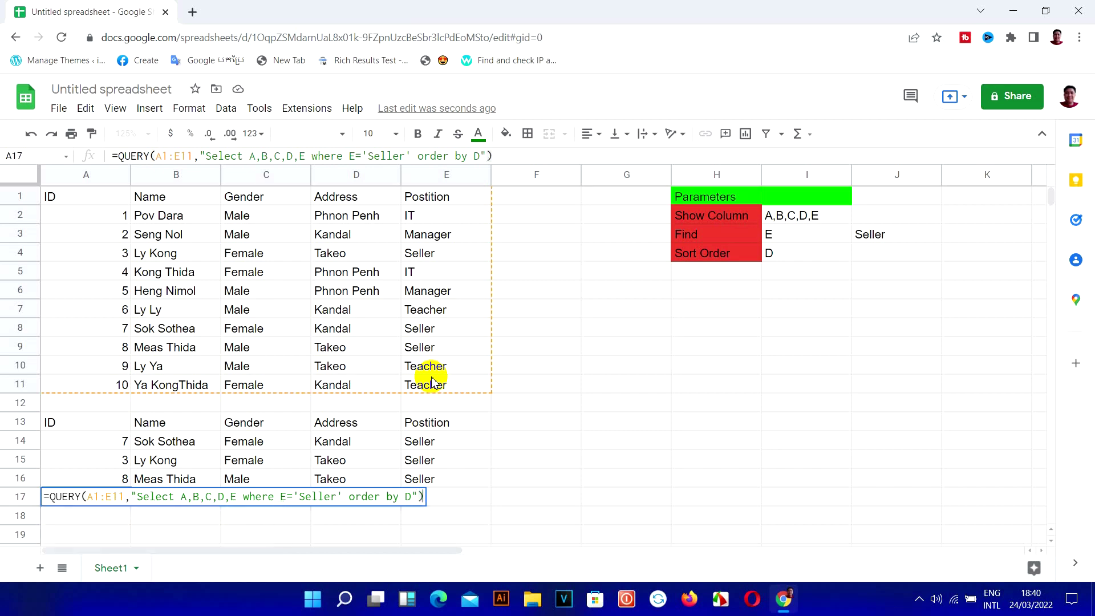
type(")")
key("Return")
scroll(76, 443, "down", 1)
- Review the hard-coded A17 QUERY formula without changing it, then compare with A13
left_click(91, 442)
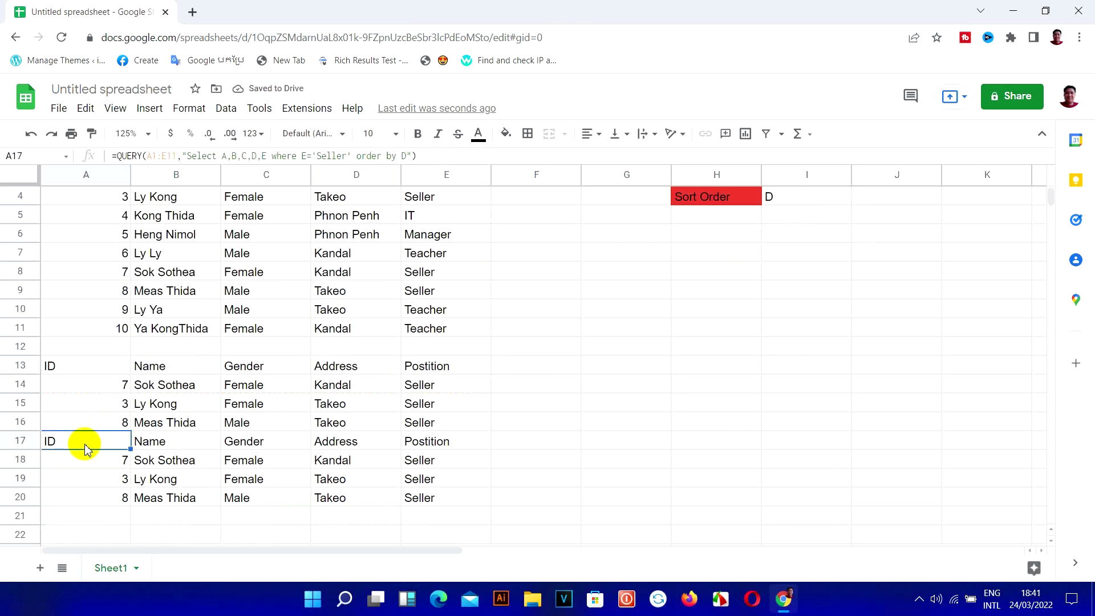
double_click(86, 443)
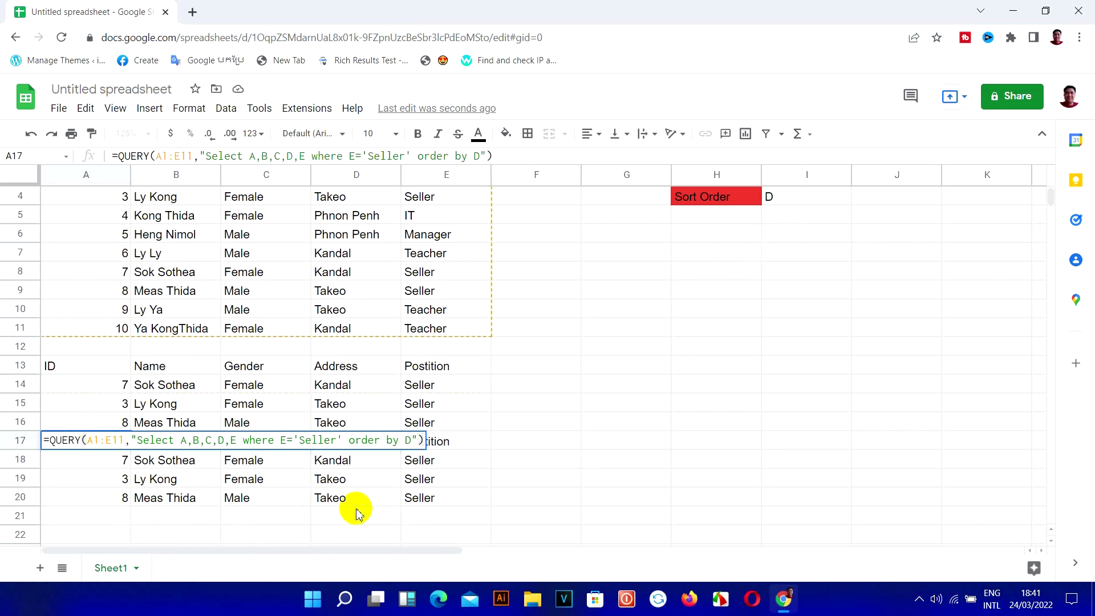
left_click(244, 443)
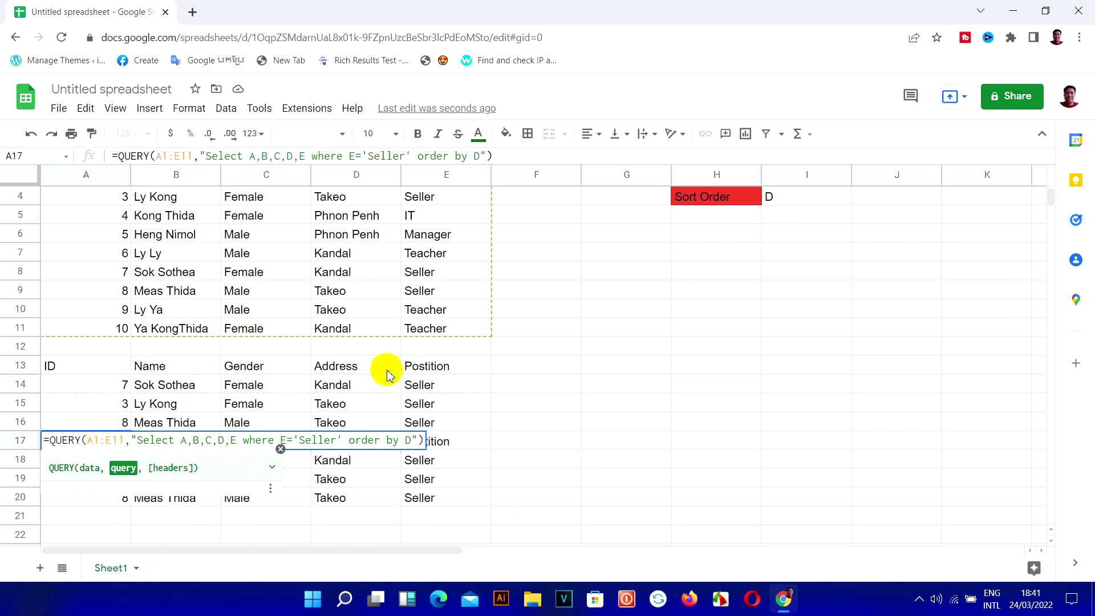
key("Escape")
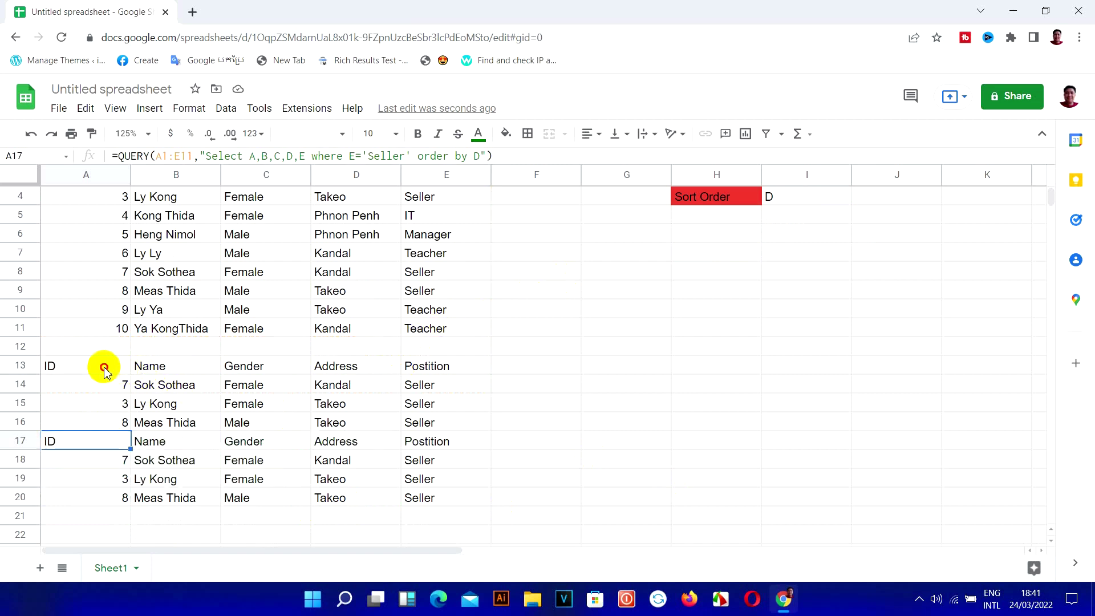
left_click(106, 371)
scroll(730, 227, "up", 2)
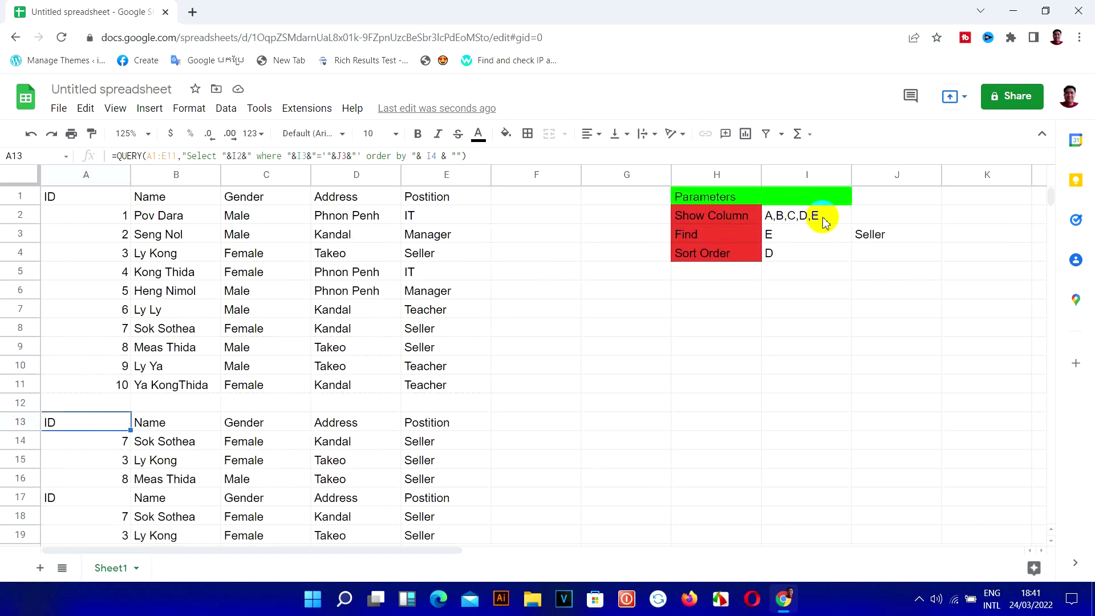
- Change Show Column in I2 to A,B,C,D and compare the A13 and A17 results
left_click(823, 218)
key("BackSpace")
key("BackSpace")
key("Return")
scroll(823, 222, "down", 2)
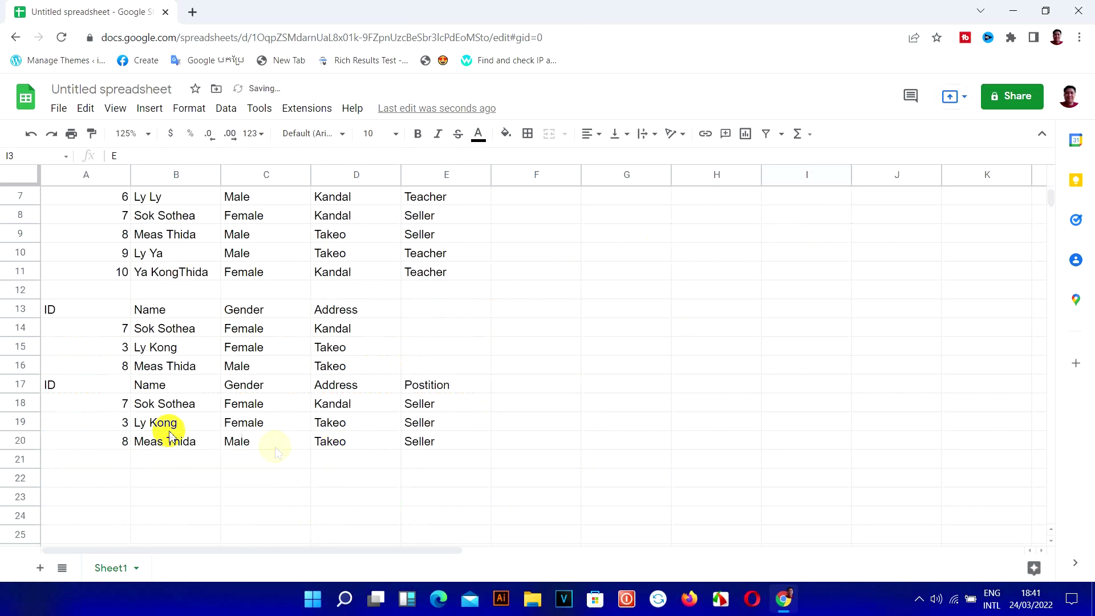
left_click_drag(93, 391, 381, 430)
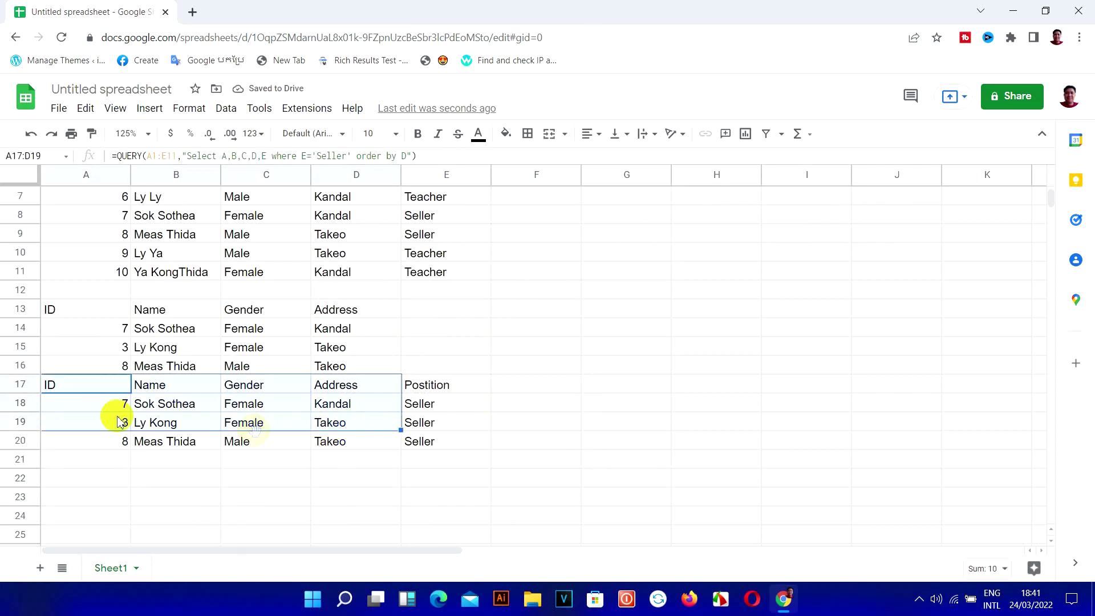
scroll(125, 419, "up", 1)
left_click(114, 368)
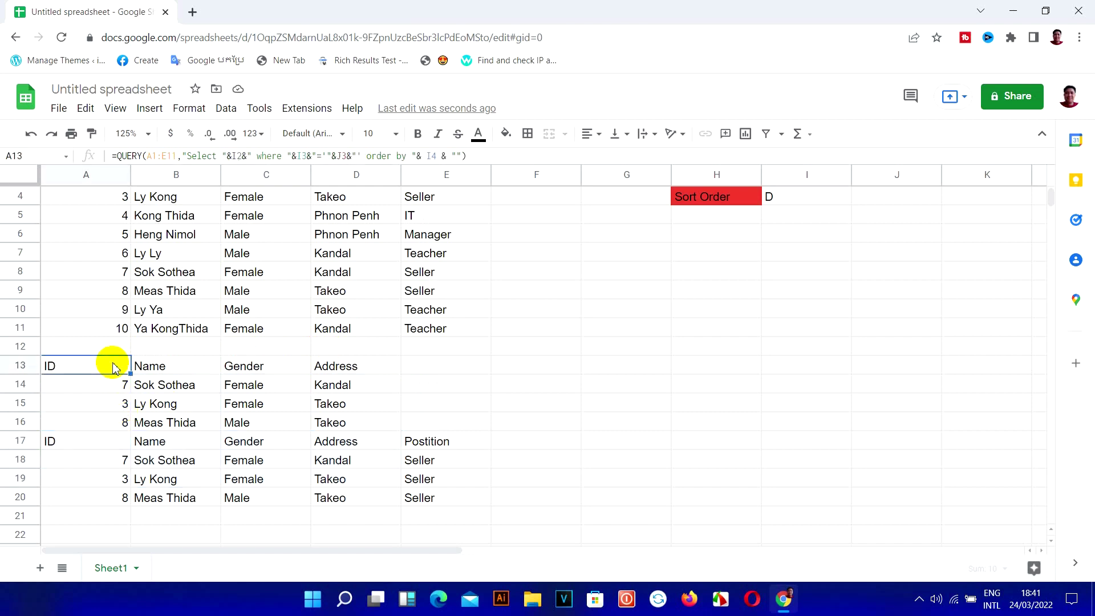